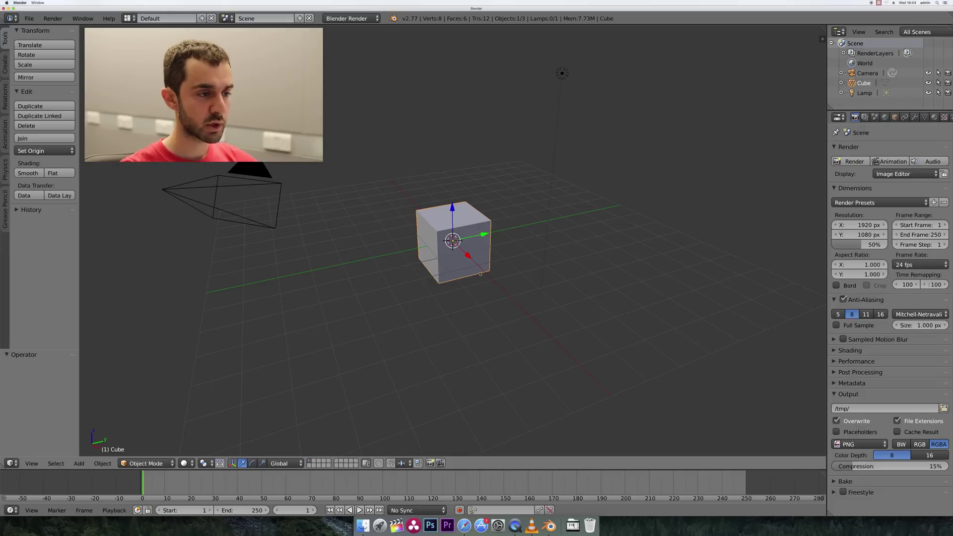
# Select the Lamp and delete it with X.
pyautogui.scroll(-3, 480, 273)
pyautogui.scroll(-2, 488, 271)
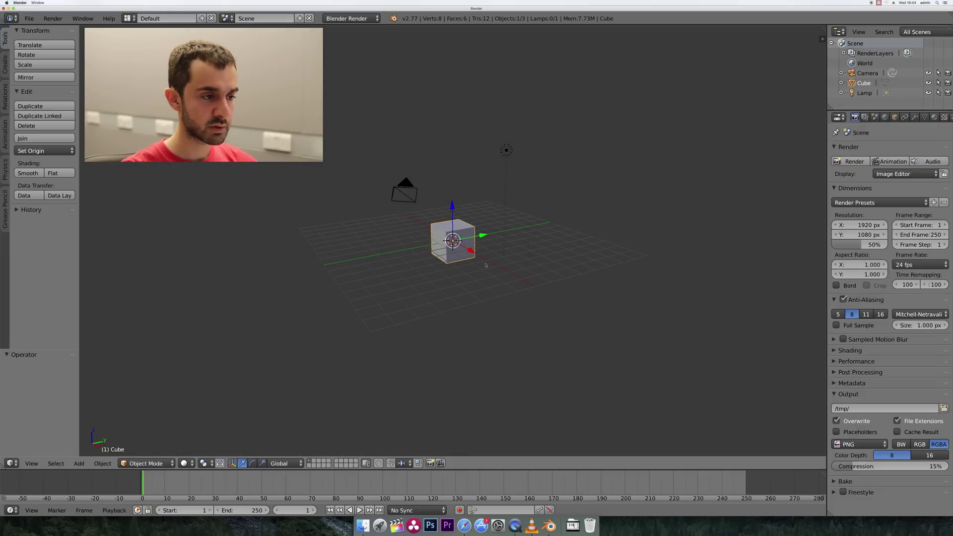
pyautogui.scroll(2, 487, 263)
pyautogui.rightClick(537, 108)
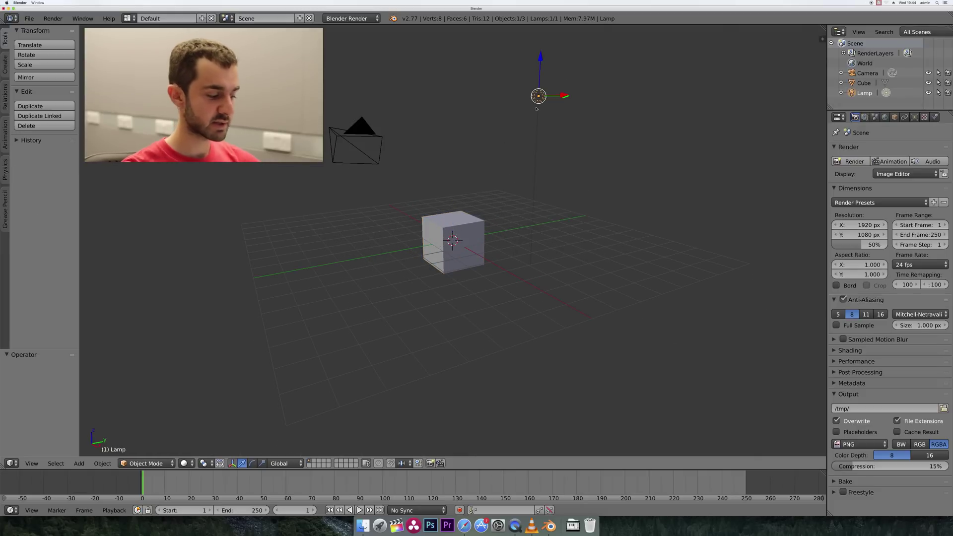
pyautogui.press('x')
pyautogui.click(526, 106)
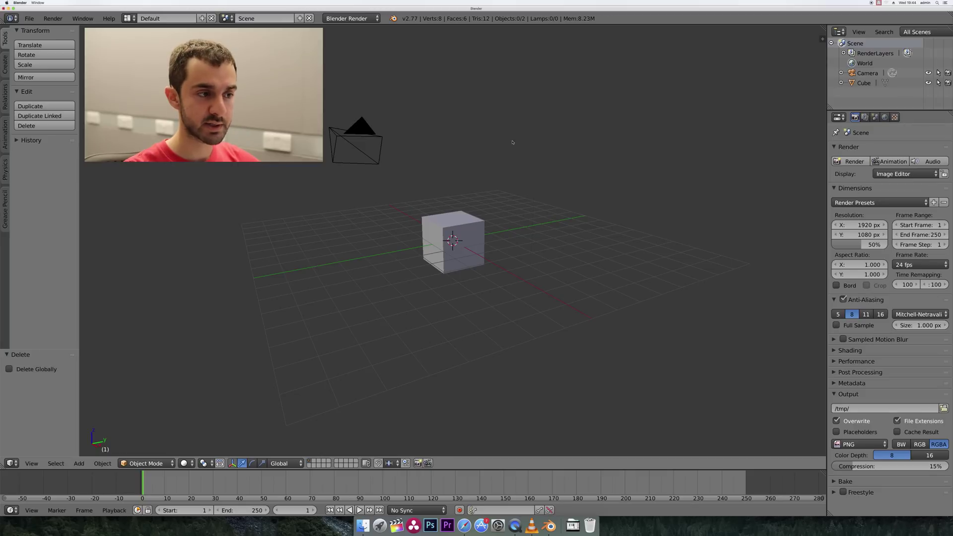
# Select the cube and enter Edit Mode on its mesh.
pyautogui.moveTo(497, 218); pyautogui.dragTo(477, 228, button='middle')
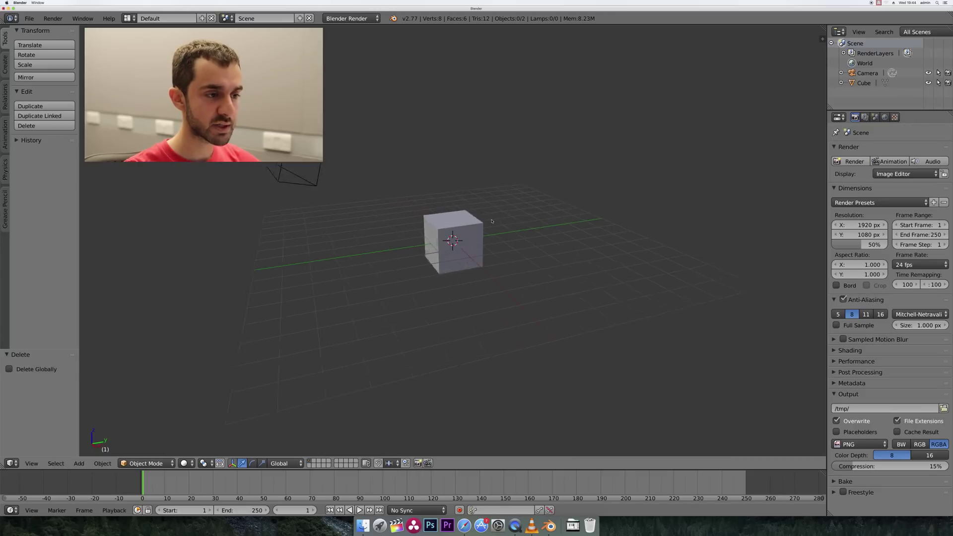
pyautogui.rightClick(478, 228)
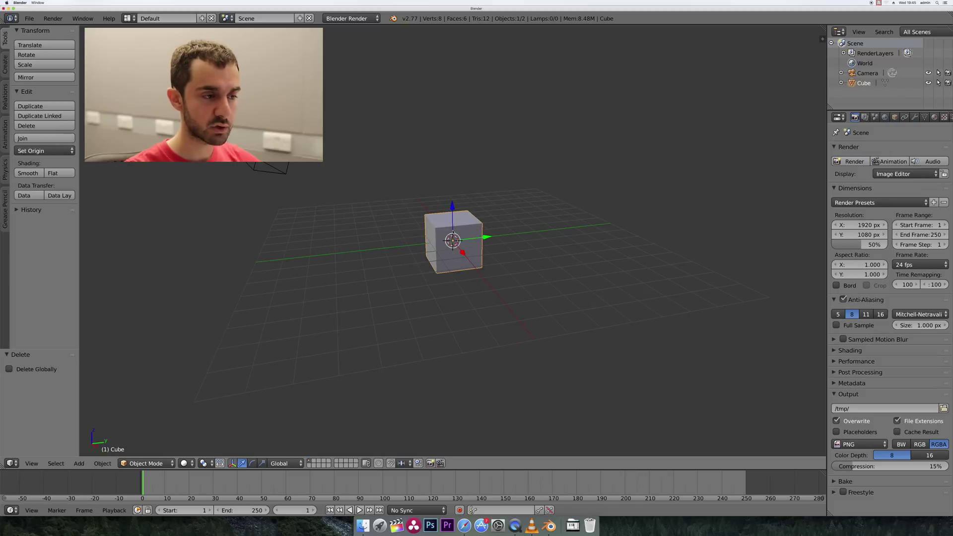
pyautogui.moveTo(455, 232); pyautogui.dragTo(462, 229, button='middle')
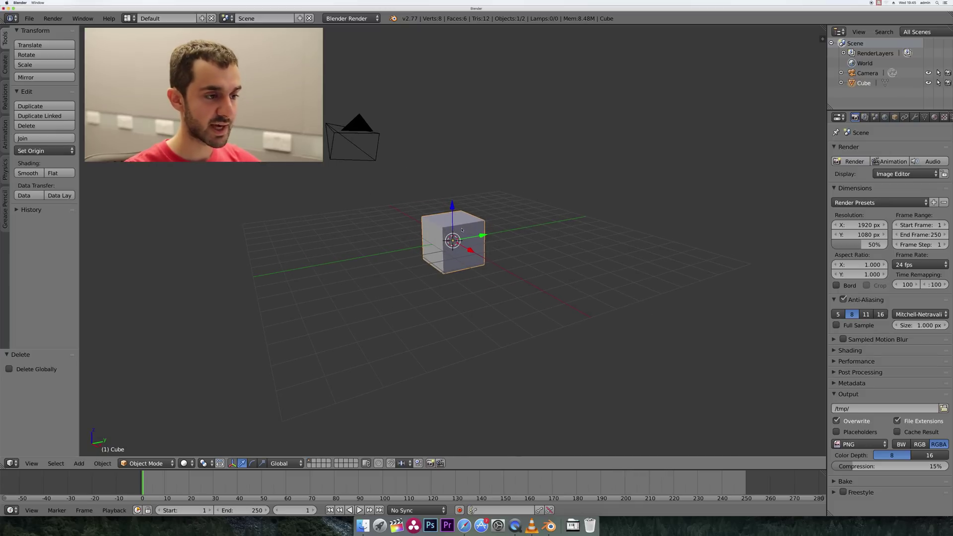
pyautogui.moveTo(463, 230); pyautogui.dragTo(466, 231, button='middle')
pyautogui.press('Tab')
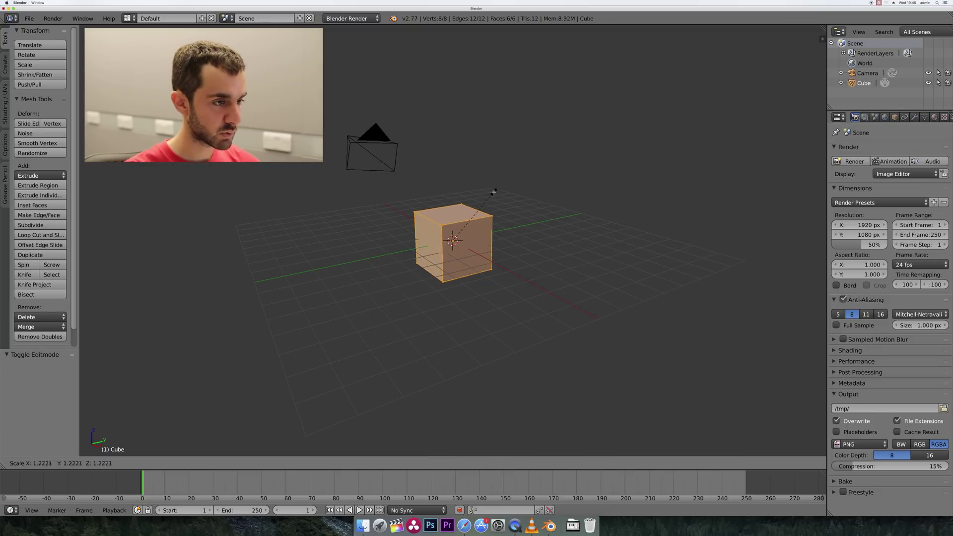
# Turn on Screencast Keys so pressed keys display on screen.
pyautogui.press('Tab')
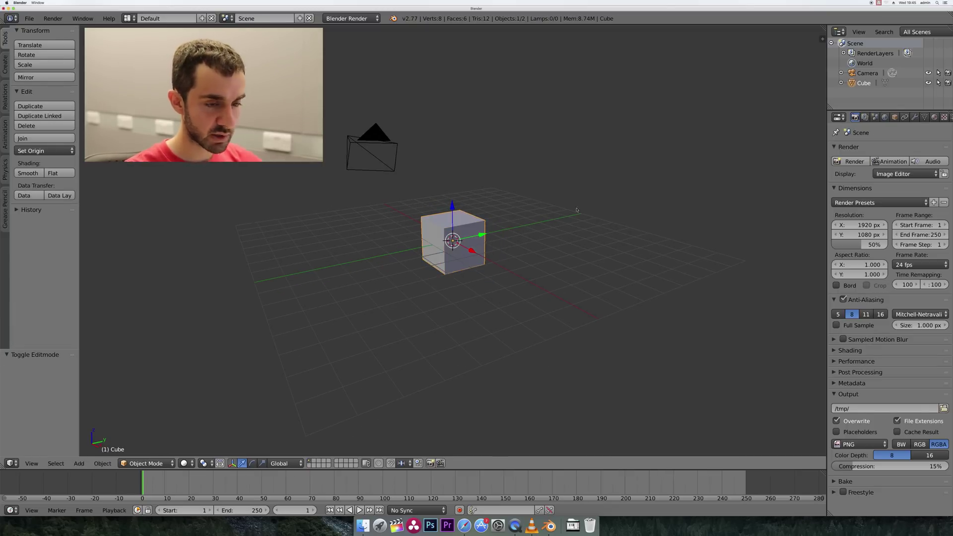
pyautogui.press('n')
pyautogui.scroll(-2, 792, 317)
pyautogui.scroll(-2, 791, 317)
pyautogui.scroll(-3, 791, 314)
pyautogui.scroll(-2, 789, 312)
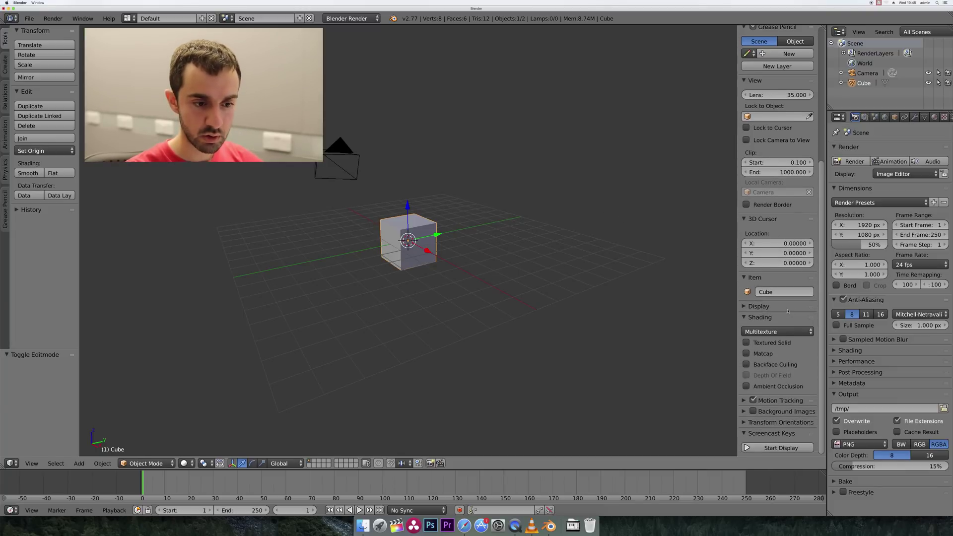
pyautogui.click(789, 448)
pyautogui.press('n')
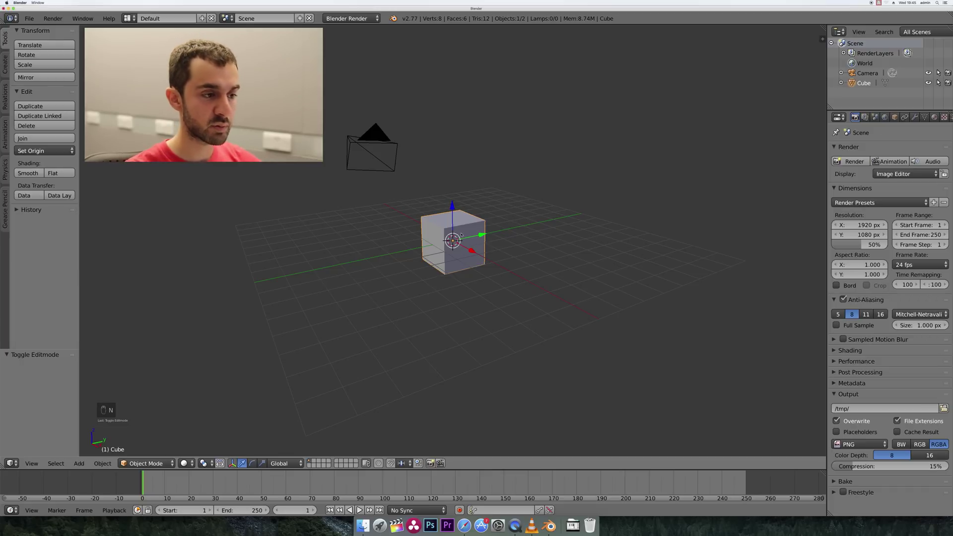
# In Edit Mode, scale the cube 15 along X and 3 along Y.
pyautogui.moveTo(462, 234); pyautogui.dragTo(463, 234, button='middle')
pyautogui.press('Tab')
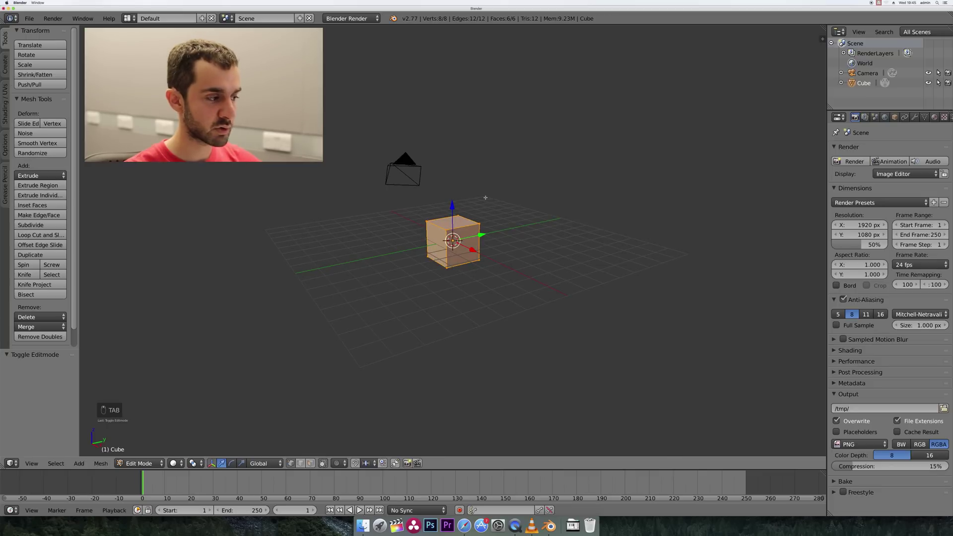
pyautogui.press('s')
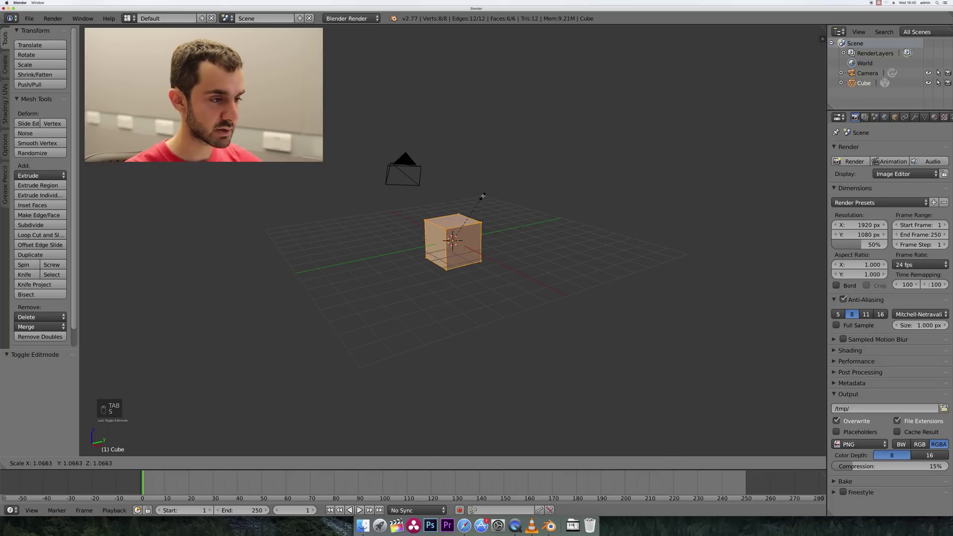
pyautogui.write('x')
pyautogui.write('15')
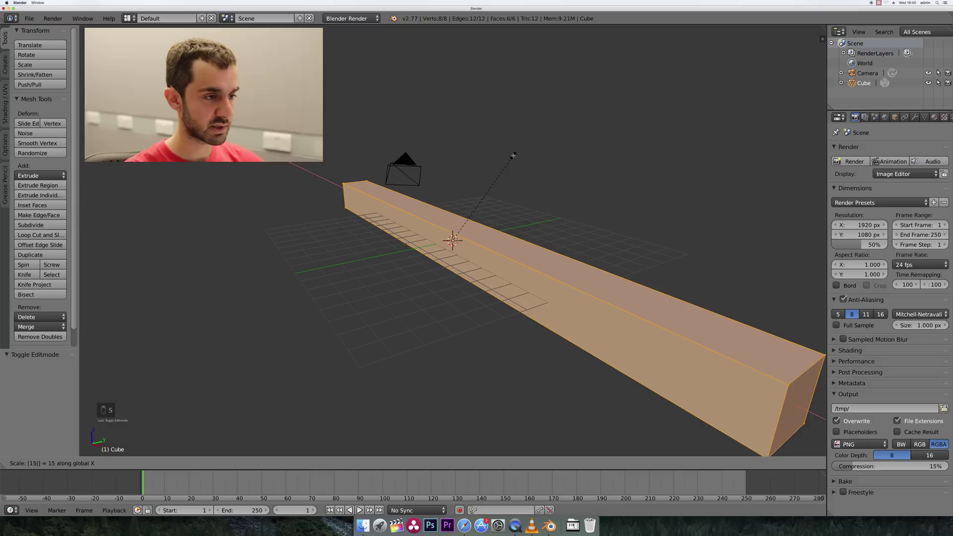
pyautogui.press('Return')
pyautogui.write('sy')
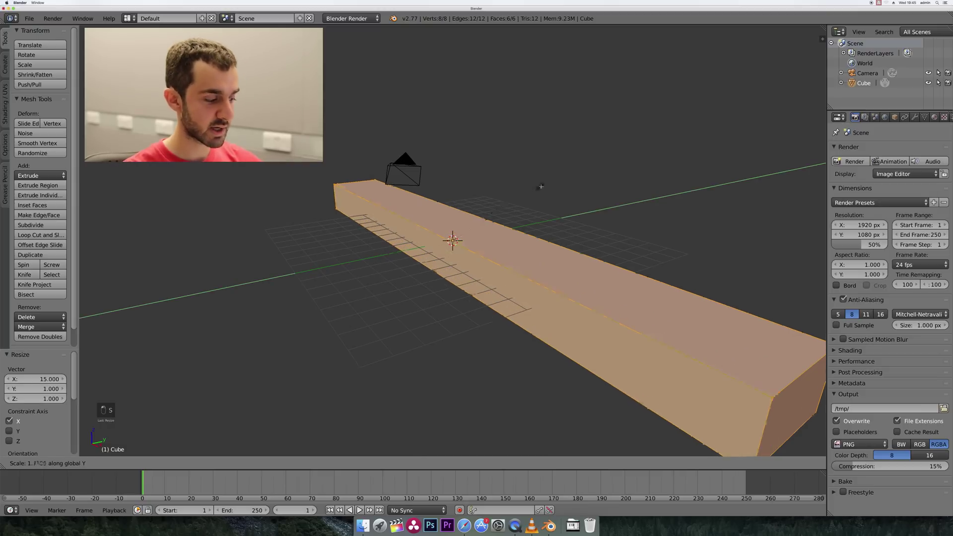
pyautogui.write('3')
pyautogui.press('Return')
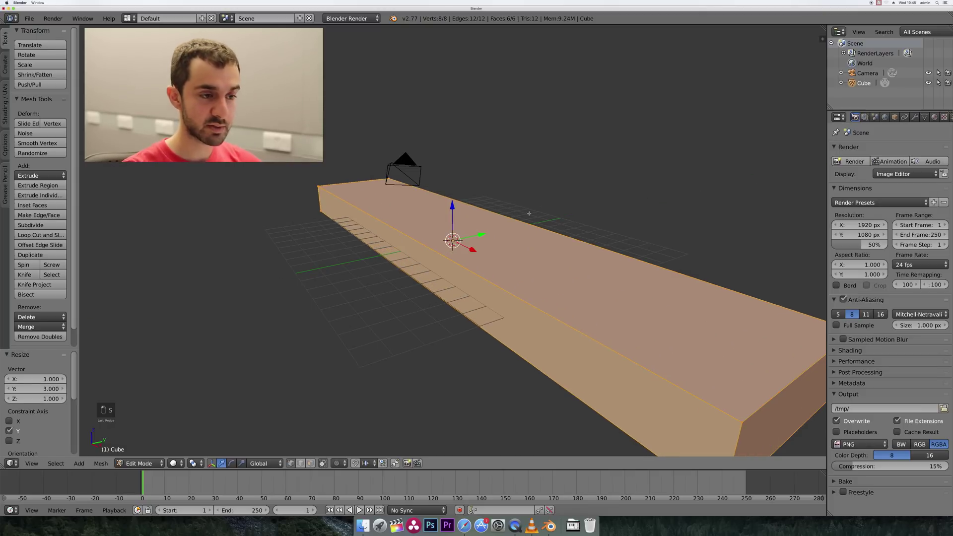
# Shrink the bar uniformly to 0.05 scale and return to Object Mode.
pyautogui.scroll(-8, 533, 217)
pyautogui.scroll(4, 537, 222)
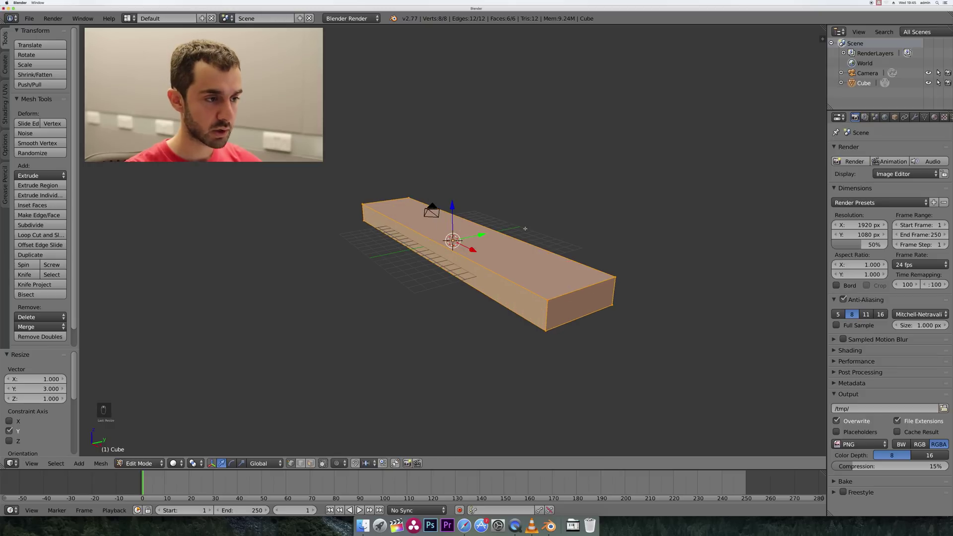
pyautogui.moveTo(525, 229); pyautogui.dragTo(528, 229, button='middle')
pyautogui.press('s')
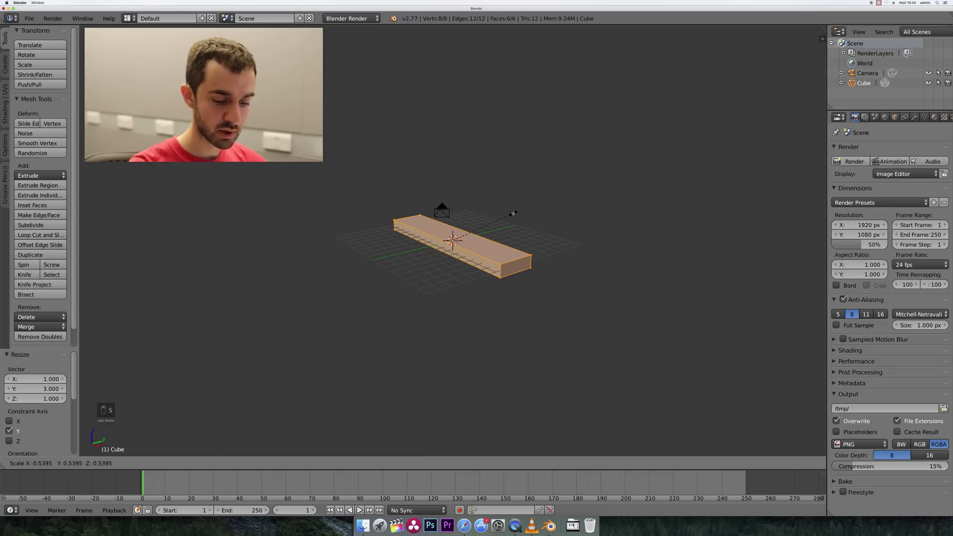
pyautogui.write('0.05')
pyautogui.press('Return')
pyautogui.scroll(3, 489, 221)
pyautogui.scroll(4, 491, 226)
pyautogui.scroll(2, 491, 225)
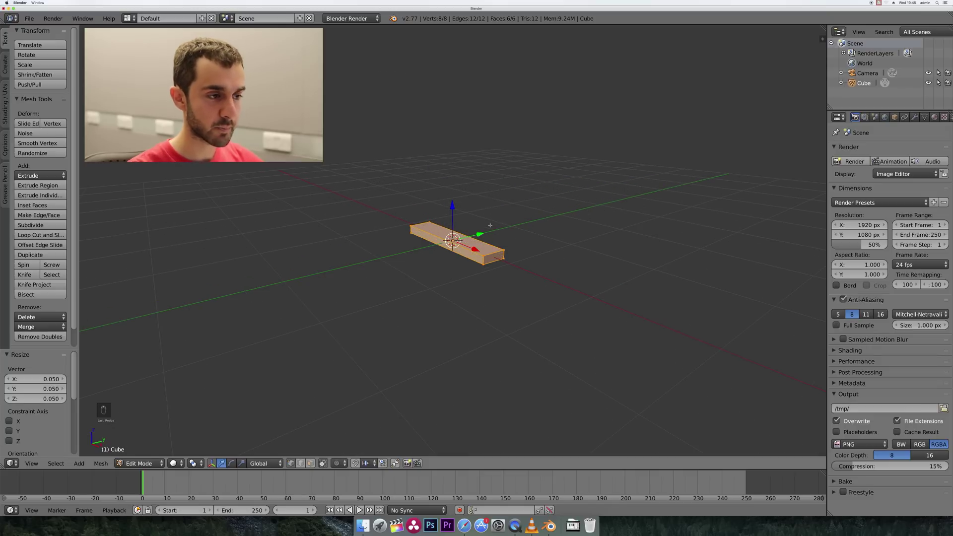
pyautogui.press('Tab')
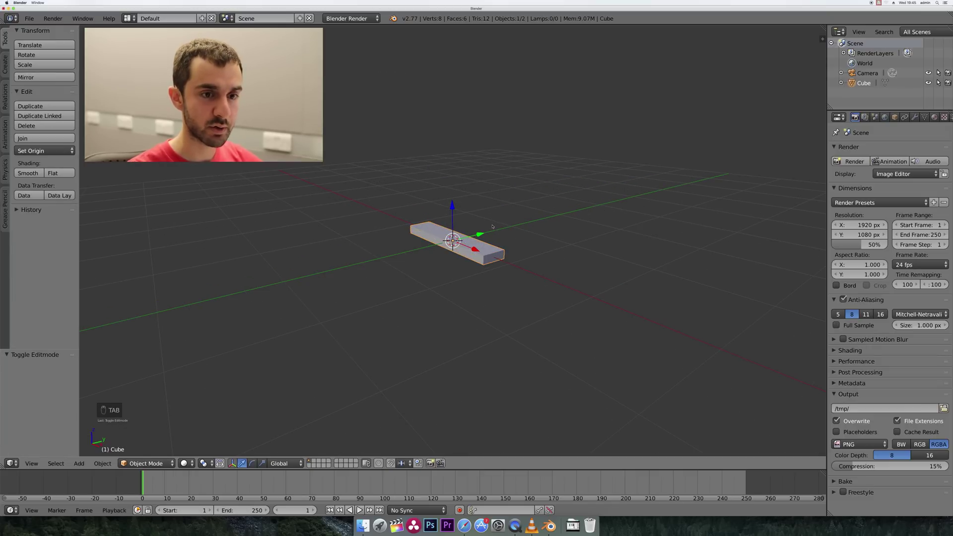
# Make the plank an Active rigid body from the Physics tools.
pyautogui.moveTo(522, 236); pyautogui.dragTo(521, 236, button='middle')
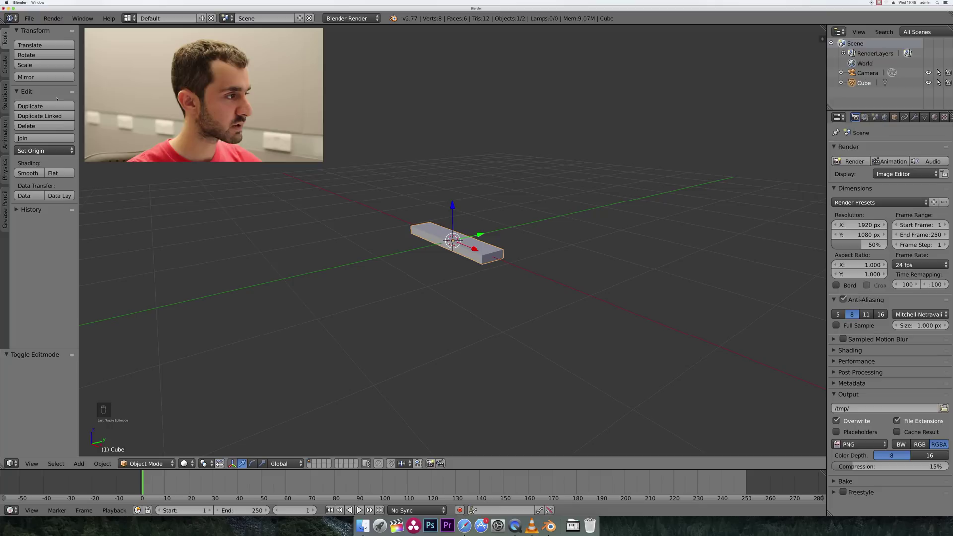
pyautogui.click(7, 166)
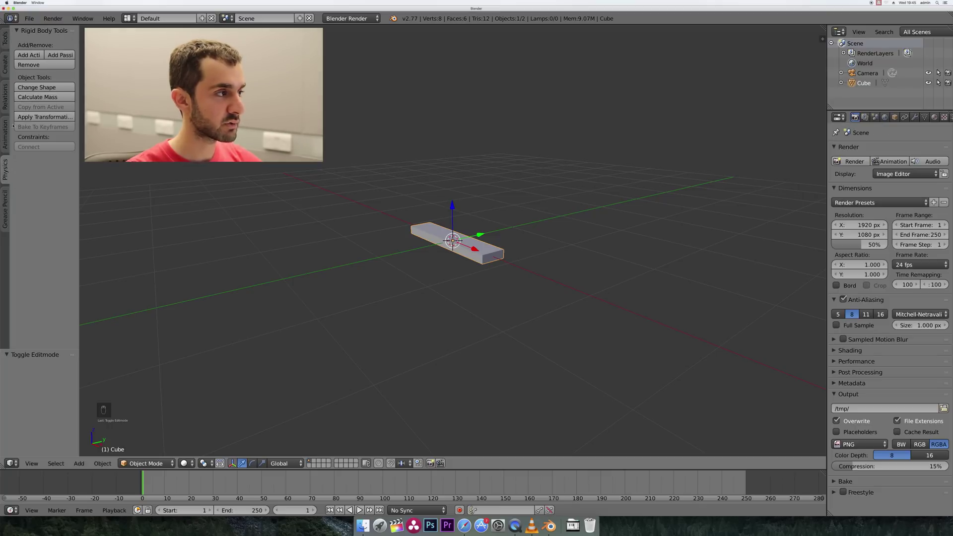
pyautogui.click(29, 55)
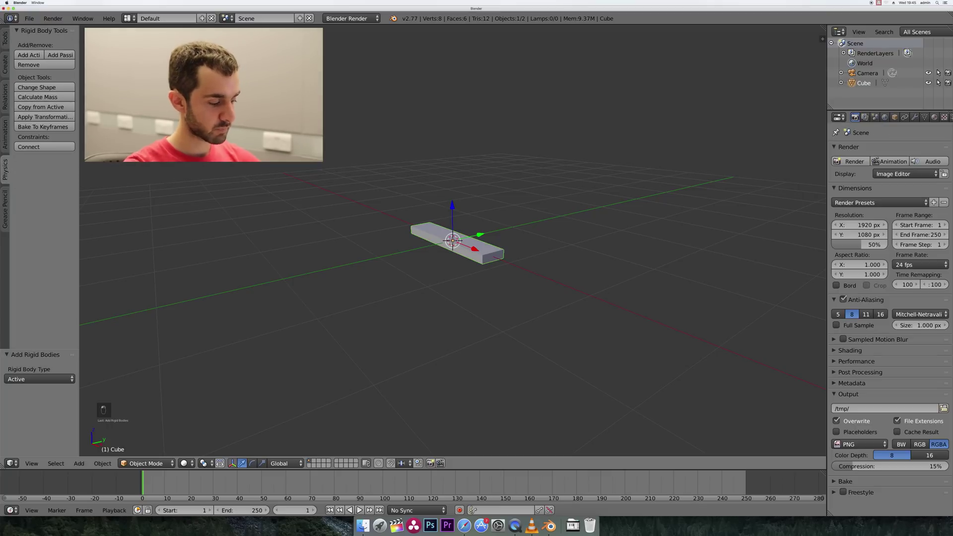
# Play the animation to watch the plank fall, then rewind to frame 1.
pyautogui.hotkey('shift', 'Left')
pyautogui.press('super+a')
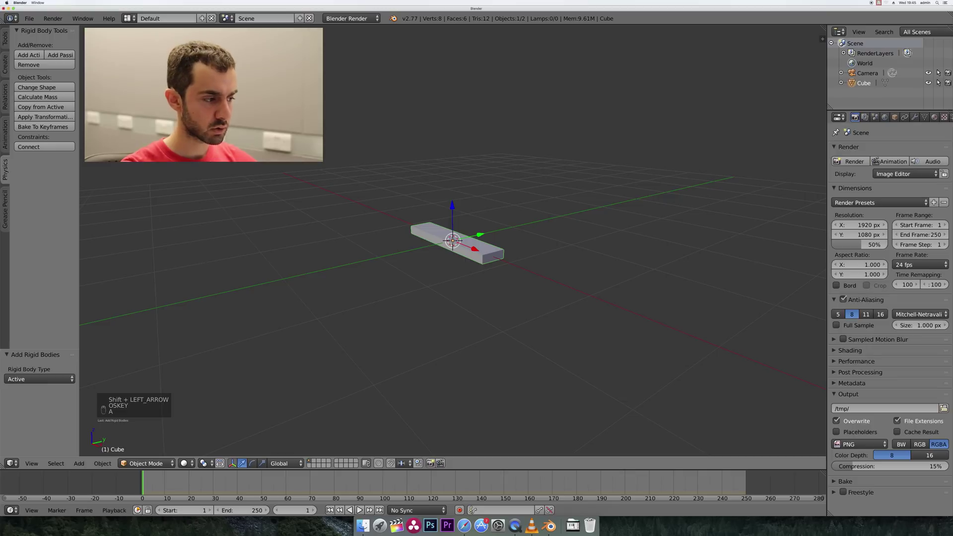
pyautogui.hotkey('alt', 'a')
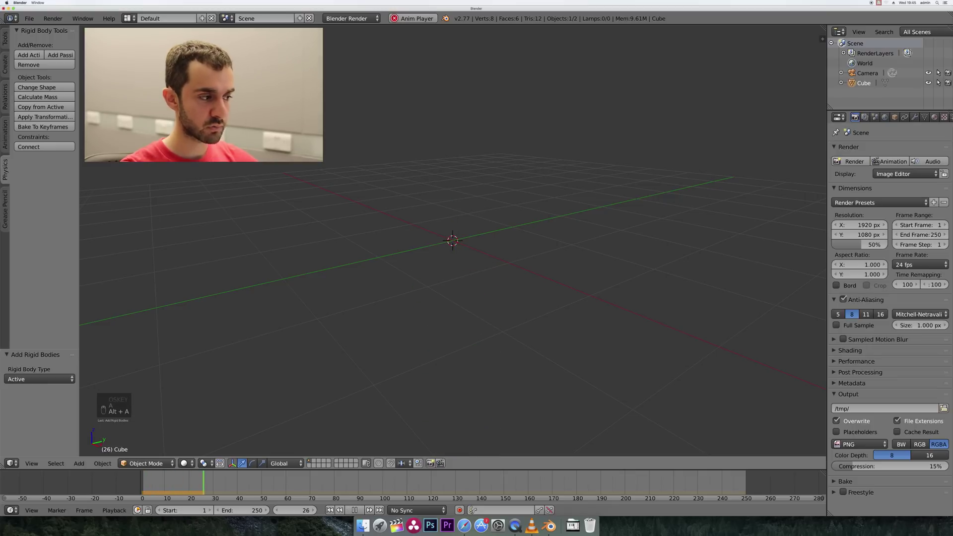
pyautogui.hotkey('shift', 'Left')
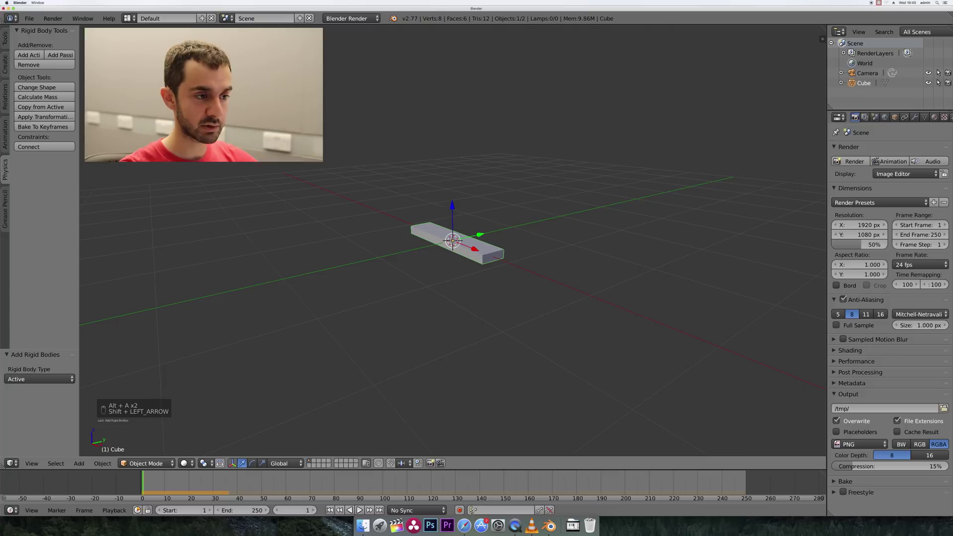
pyautogui.hotkey('alt', 'a')
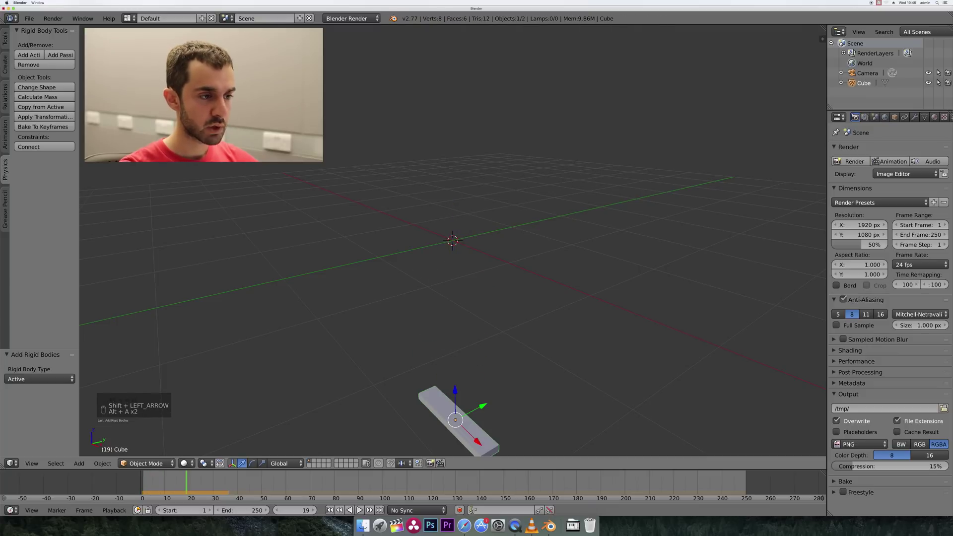
pyautogui.hotkey('shift', 'Left')
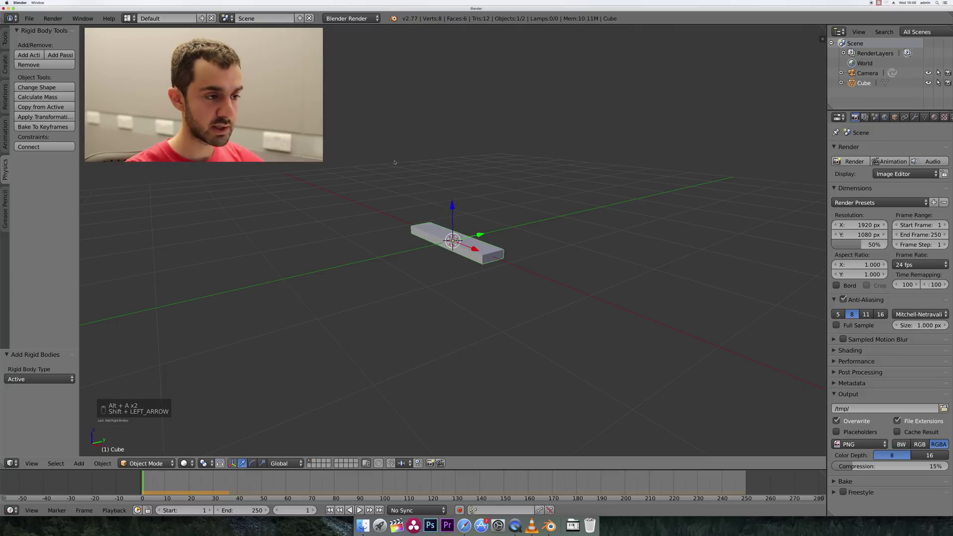
# Add a new cube and lower it one unit along Z.
pyautogui.hotkey('shift', 'a')
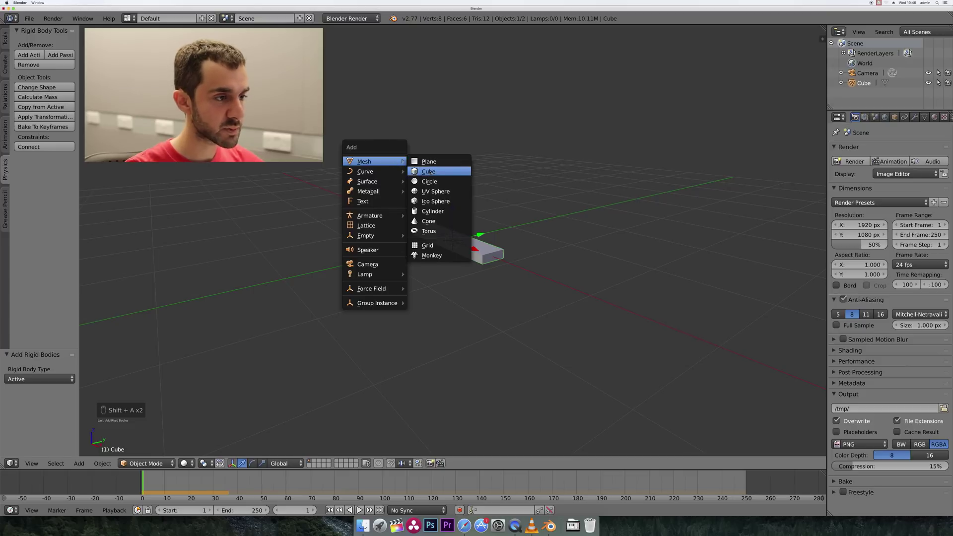
pyautogui.click(430, 172)
pyautogui.press('g')
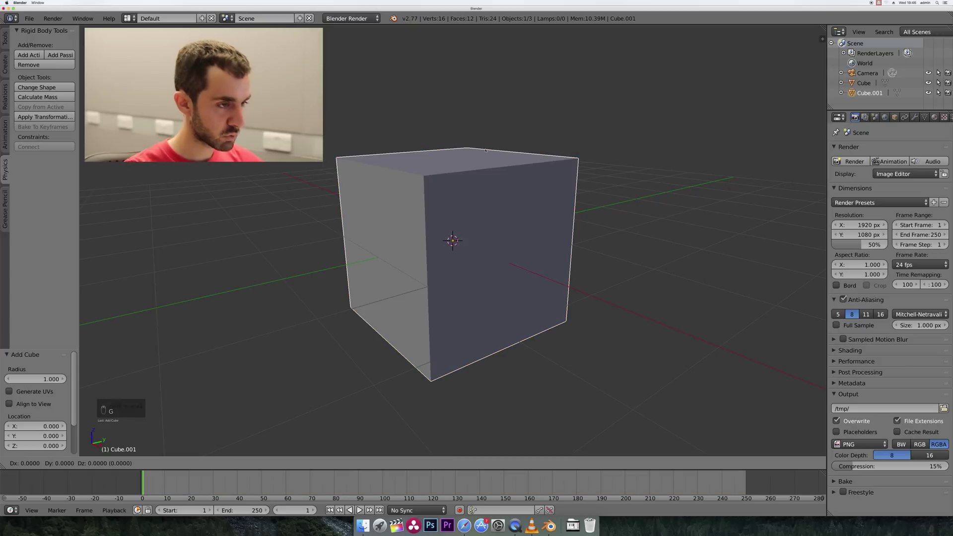
pyautogui.press('z')
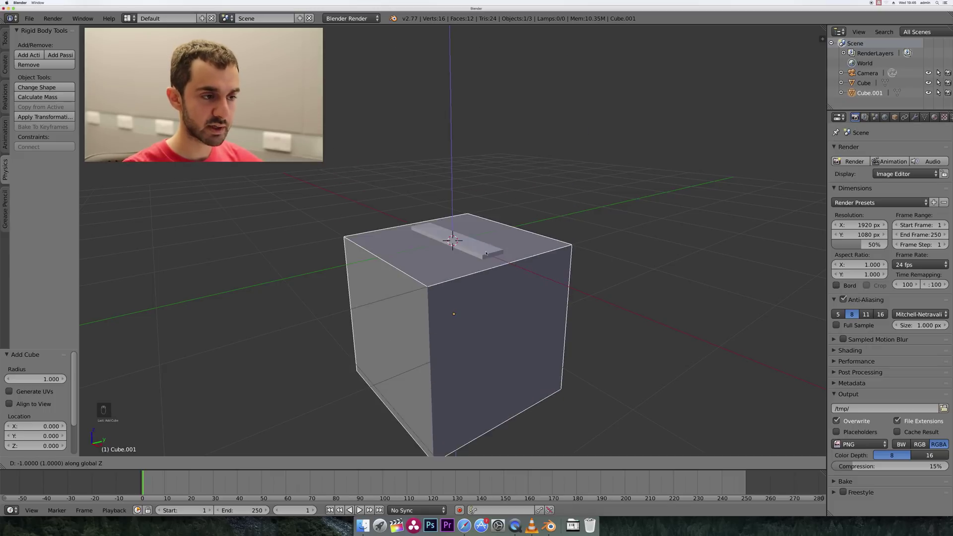
pyautogui.click(481, 240)
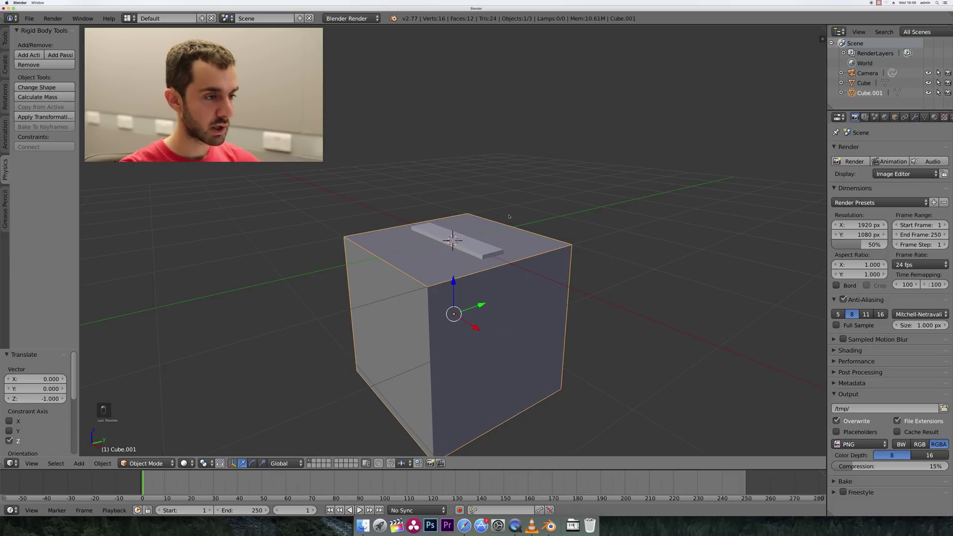
# Scale the new cube's mesh wide in X and Y, keeping its height.
pyautogui.scroll(5, 475, 228)
pyautogui.scroll(-3, 477, 228)
pyautogui.press('Tab')
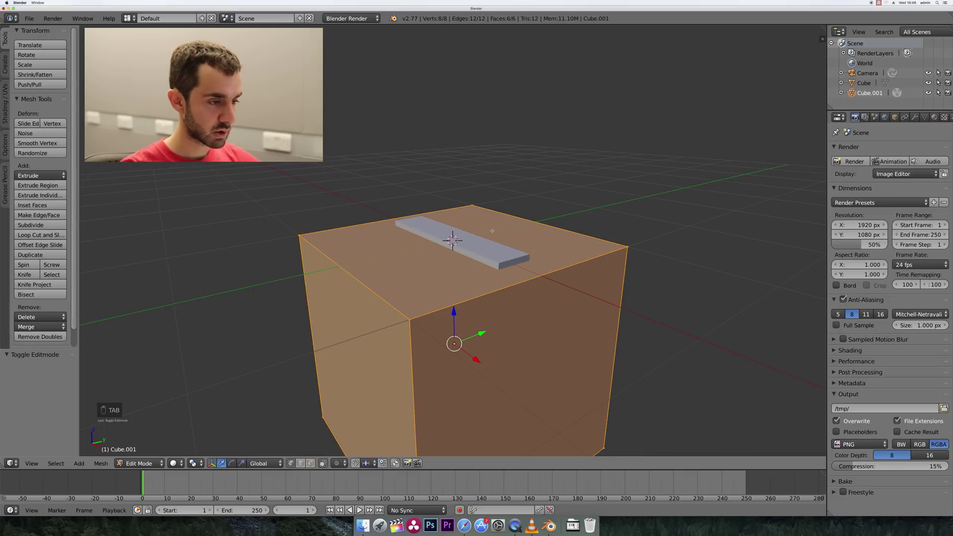
pyautogui.press('s')
pyautogui.hotkey('shift', 'z')
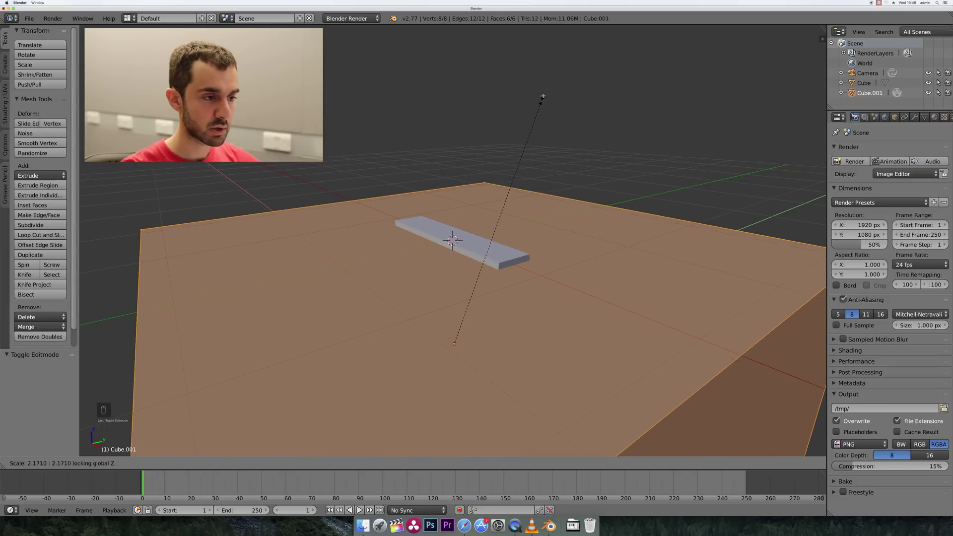
pyautogui.rightClick(532, 145)
pyautogui.press('s')
pyautogui.hotkey('shift', 'z')
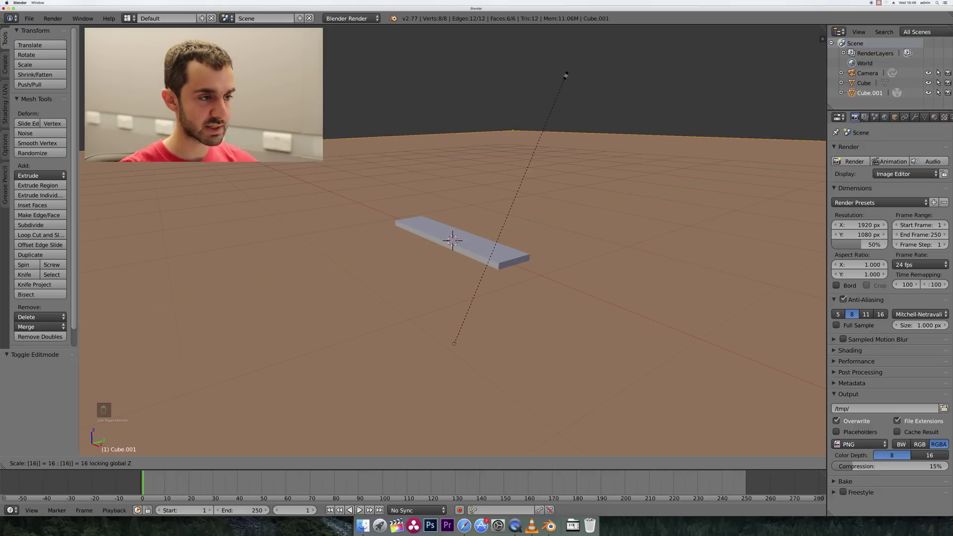
pyautogui.click(564, 75)
# Make the floor cube a Passive rigid body.
pyautogui.press('Tab')
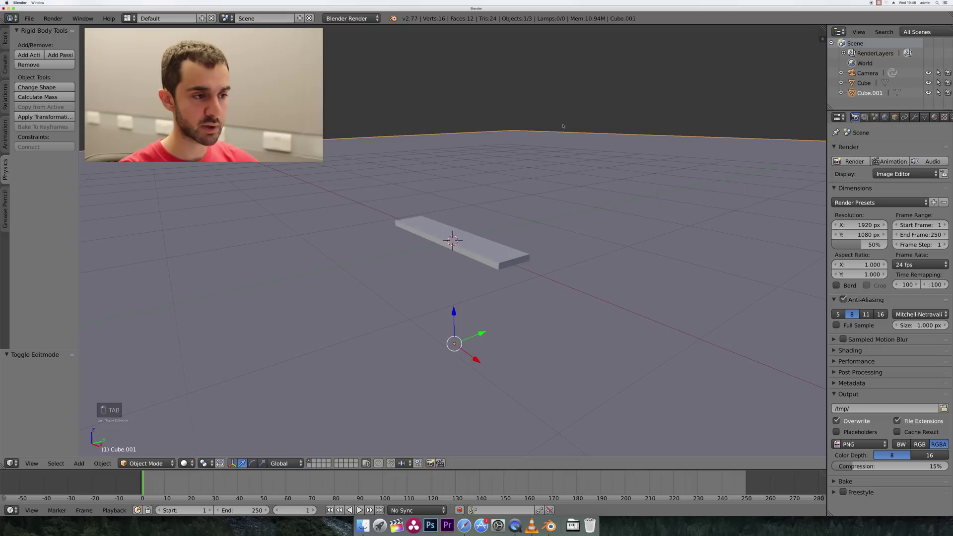
pyautogui.scroll(4, 553, 149)
pyautogui.scroll(-3, 552, 151)
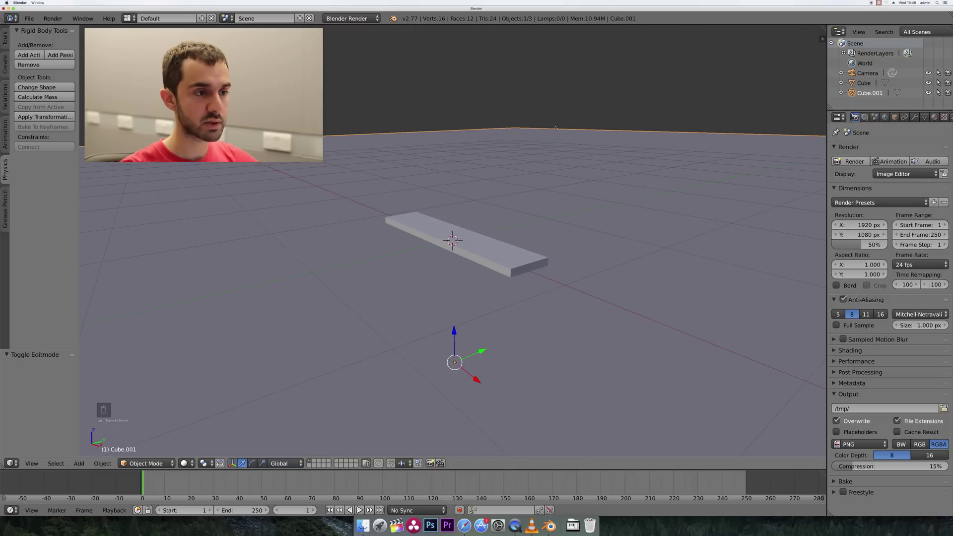
pyautogui.click(59, 55)
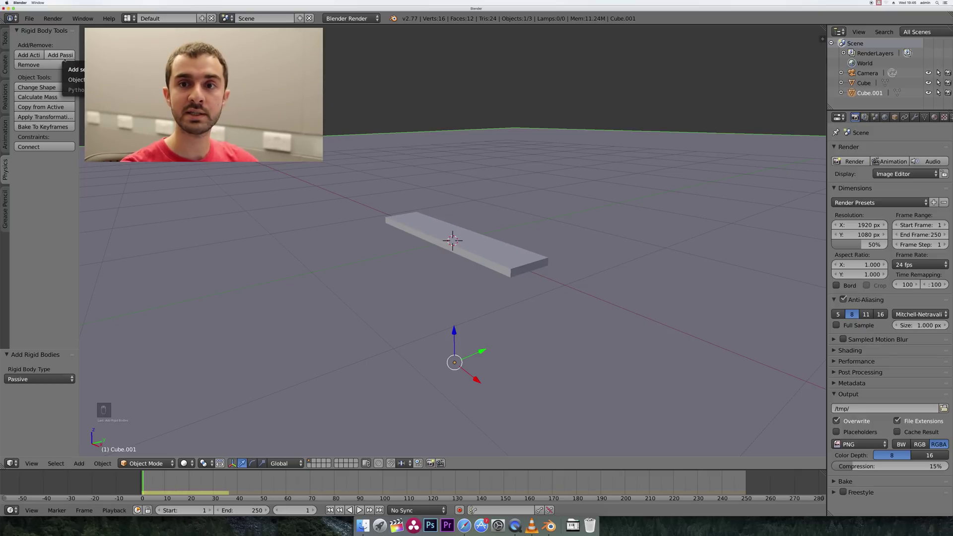
# Raise the plank above the floor and play the simulation.
pyautogui.rightClick(425, 224)
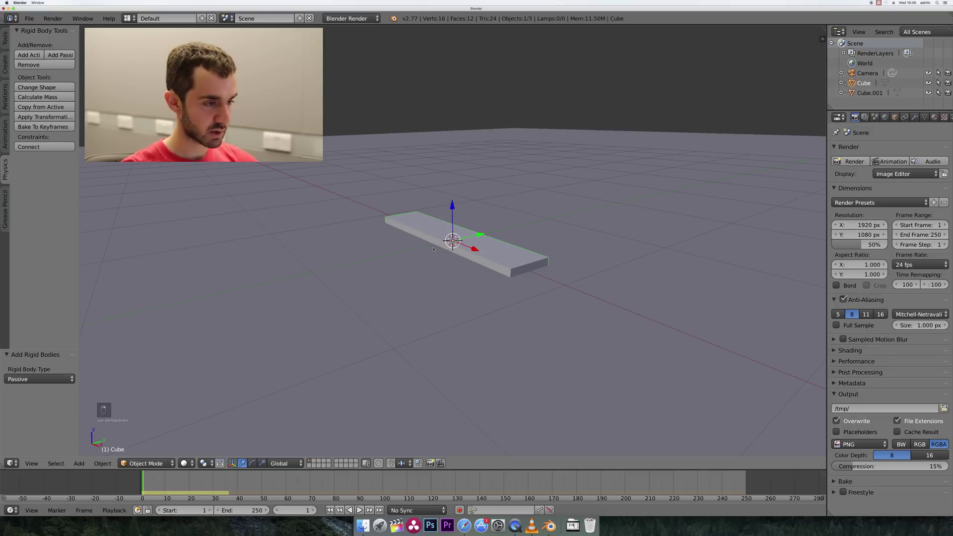
pyautogui.press('g')
pyautogui.click(442, 126)
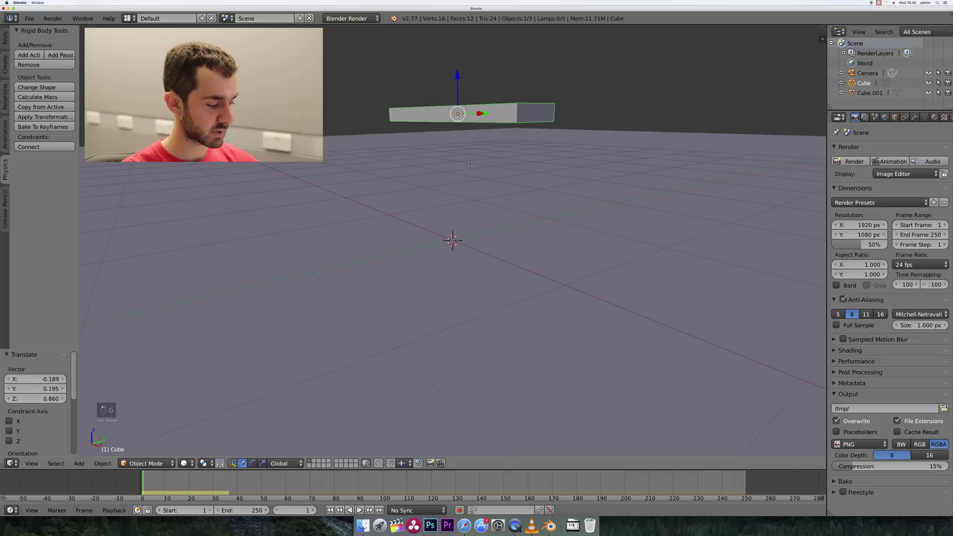
pyautogui.hotkey('alt', 'a')
pyautogui.hotkey('alt', 'a')
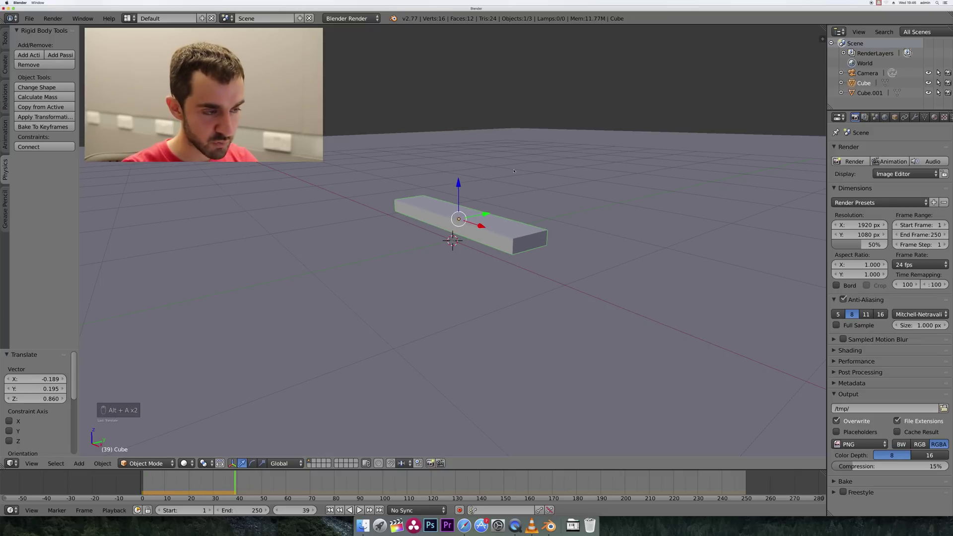
# Replay the fall in side orthographic view and rewind to frame 1.
pyautogui.press('KP_3')
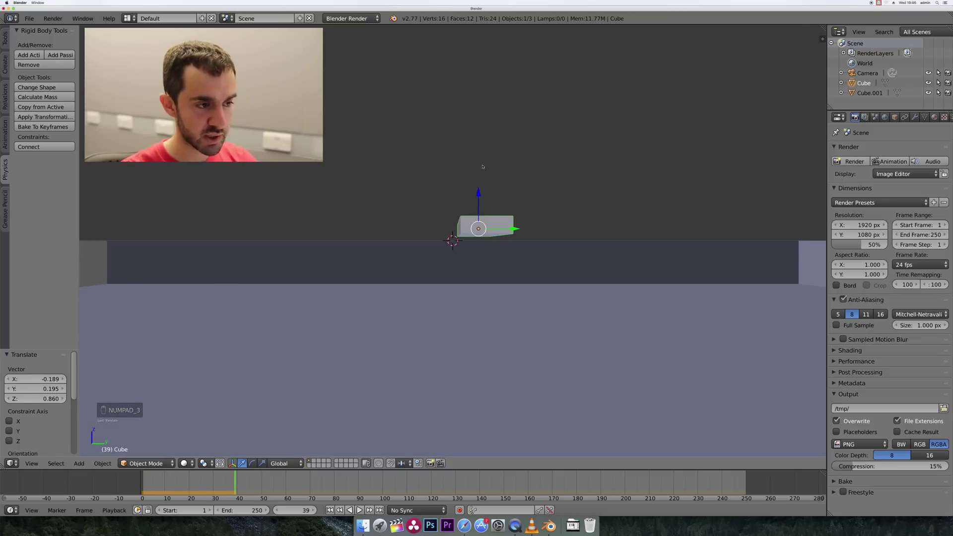
pyautogui.press('KP_5')
pyautogui.scroll(-5, 487, 171)
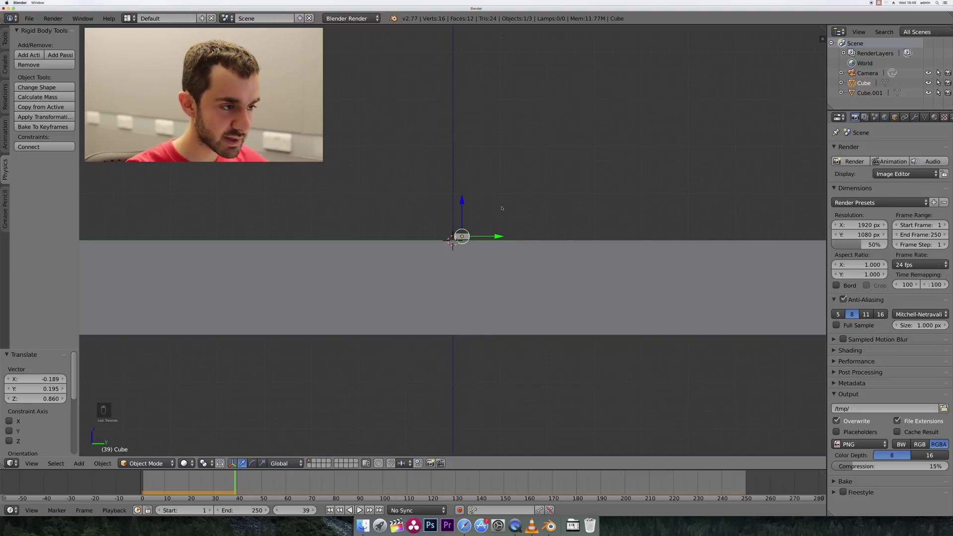
pyautogui.scroll(3, 506, 192)
pyautogui.scroll(5, 502, 207)
pyautogui.hotkey('shift', 'Left')
pyautogui.hotkey('alt', 'a')
pyautogui.hotkey('alt', 'a')
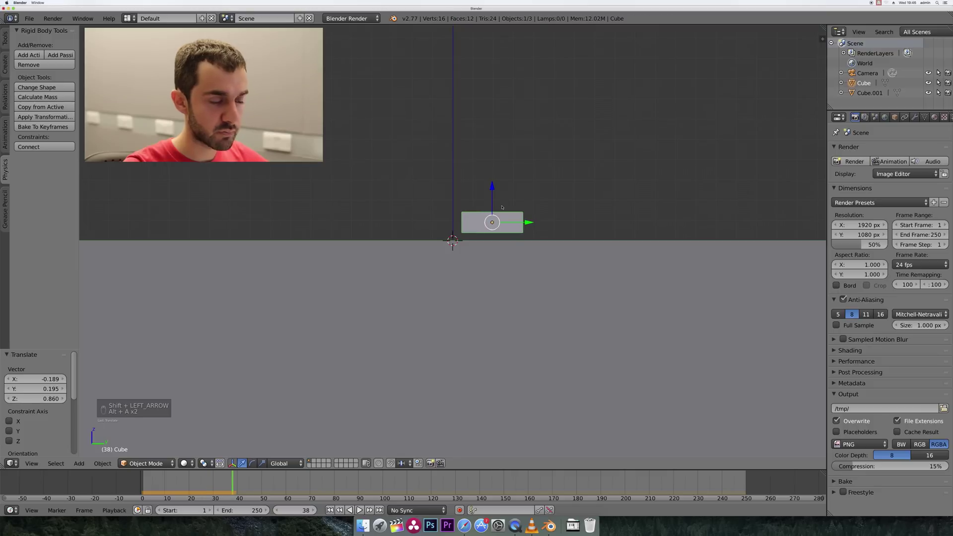
pyautogui.hotkey('shift', 'Left')
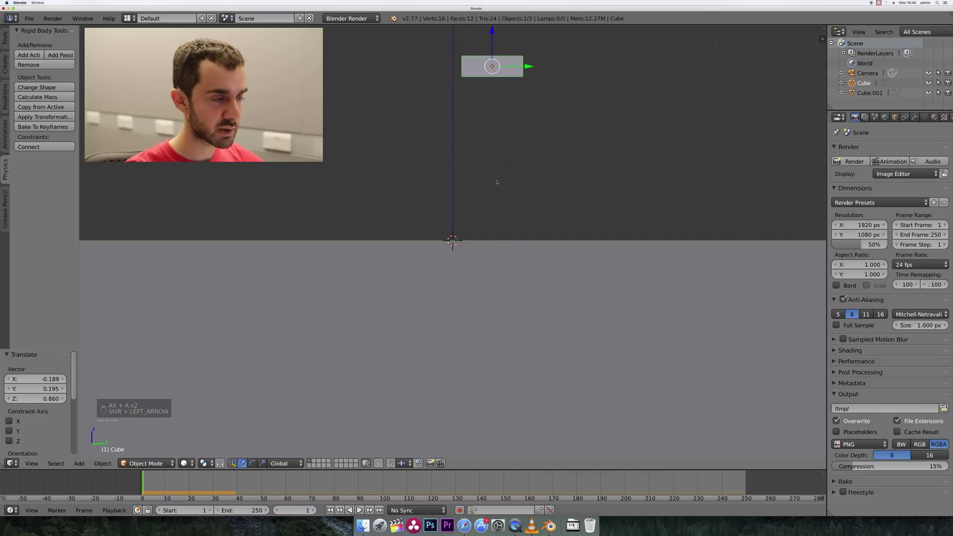
# Undo the plank's raise and widen the properties area.
pyautogui.moveTo(493, 172)
pyautogui.mouseDown(button='middle')
pyautogui.moveTo(633, 169)
pyautogui.moveTo(613, 185)
pyautogui.mouseUp(button='middle')
pyautogui.scroll(-3, 633, 168)
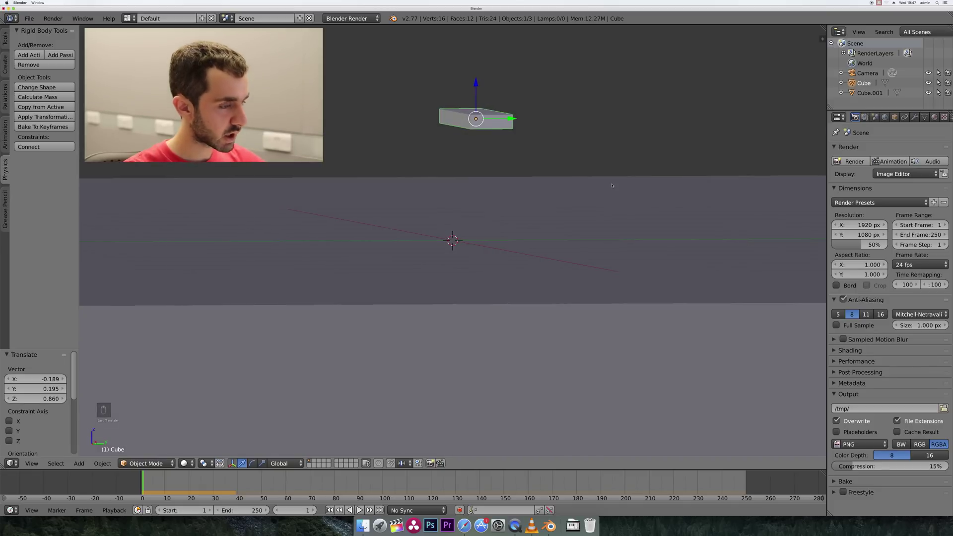
pyautogui.press('super+z')
pyautogui.press('super+z')
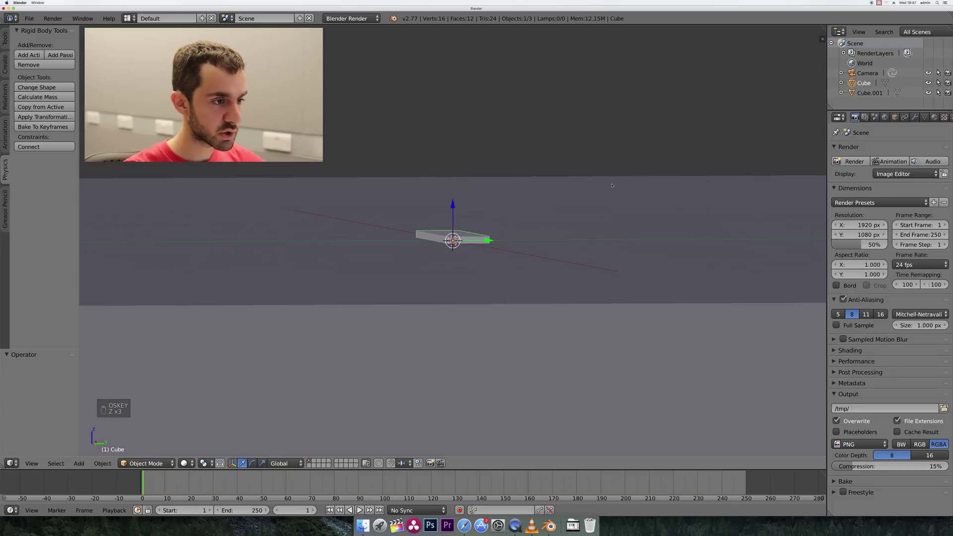
pyautogui.moveTo(492, 225); pyautogui.dragTo(492, 233, button='middle')
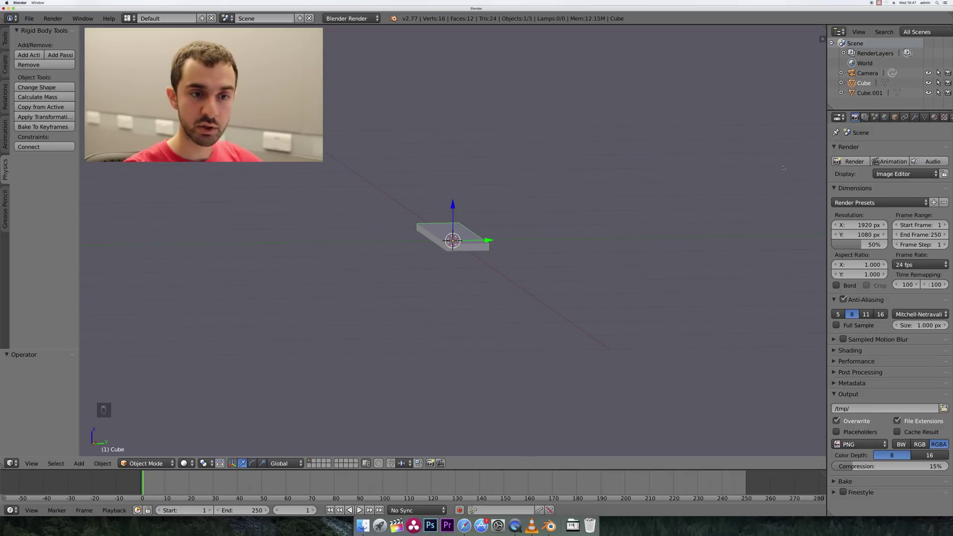
pyautogui.moveTo(827, 150); pyautogui.dragTo(808, 149)
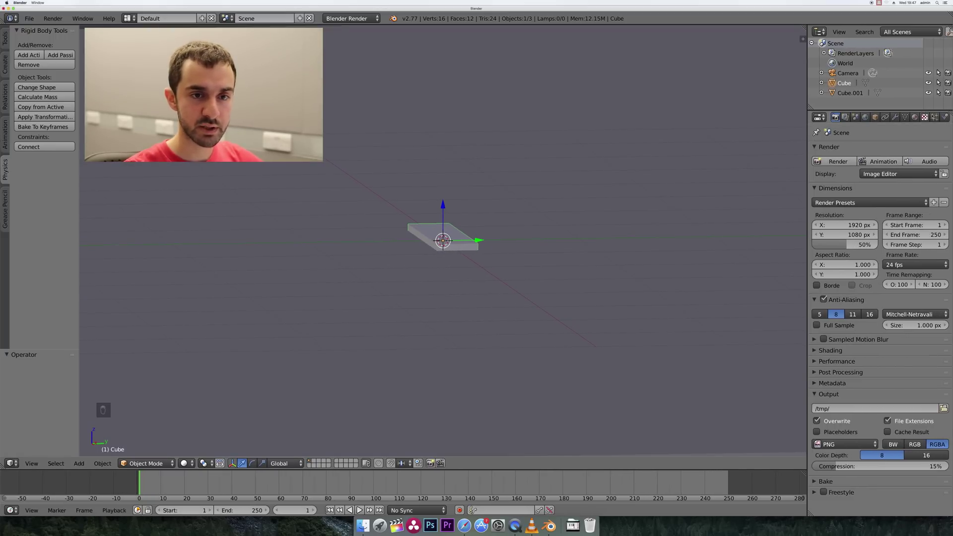
# Give the plank a Box collision shape with a 0.01 collision margin.
pyautogui.click(945, 118)
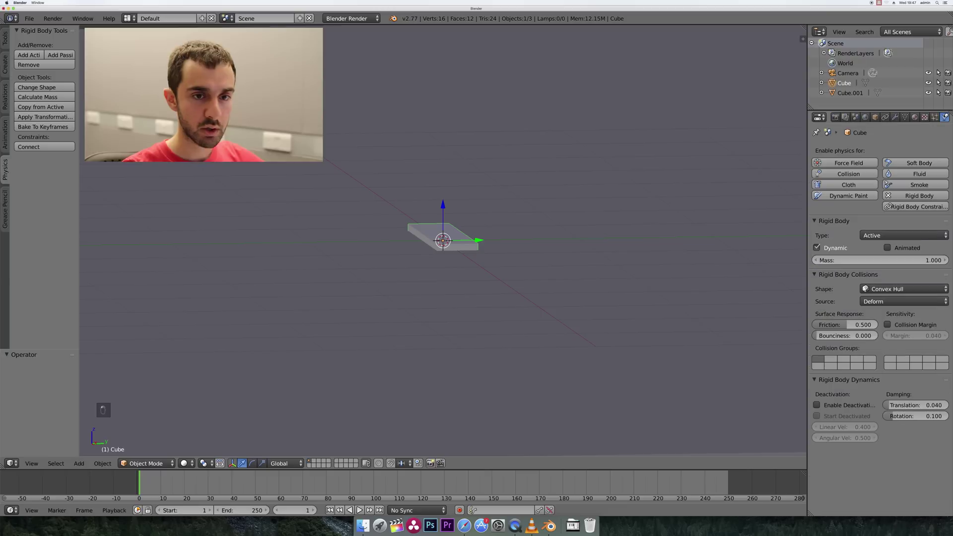
pyautogui.click(888, 289)
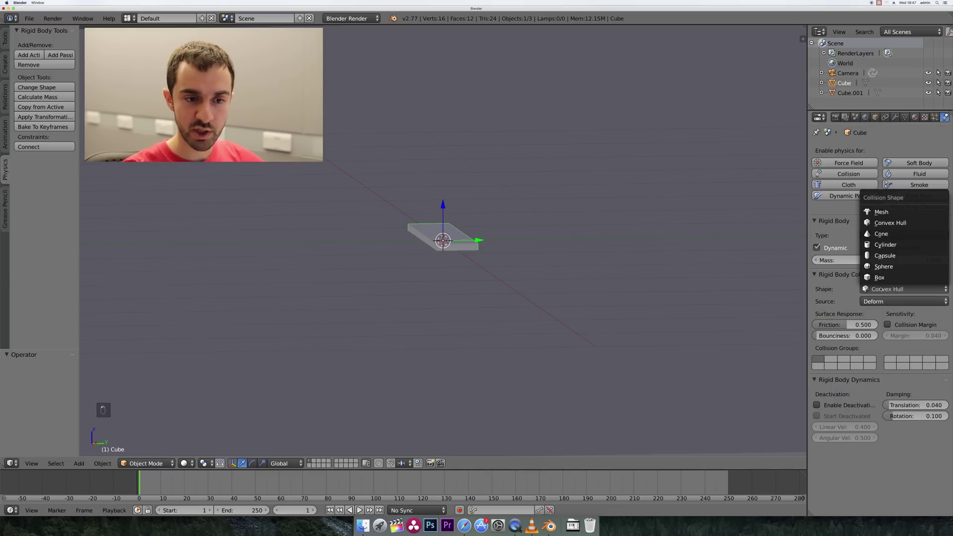
pyautogui.click(880, 278)
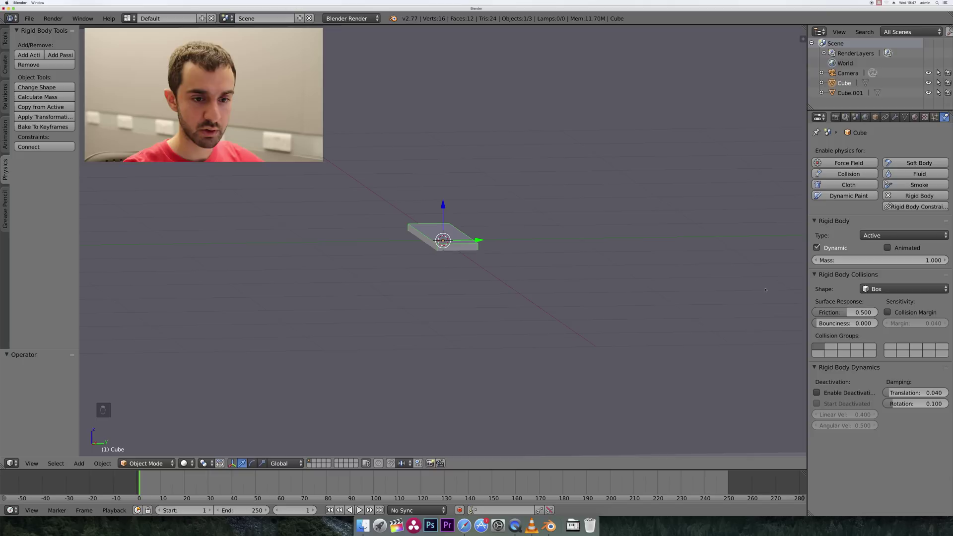
pyautogui.click(887, 312)
pyautogui.click(925, 323)
pyautogui.write('0.0')
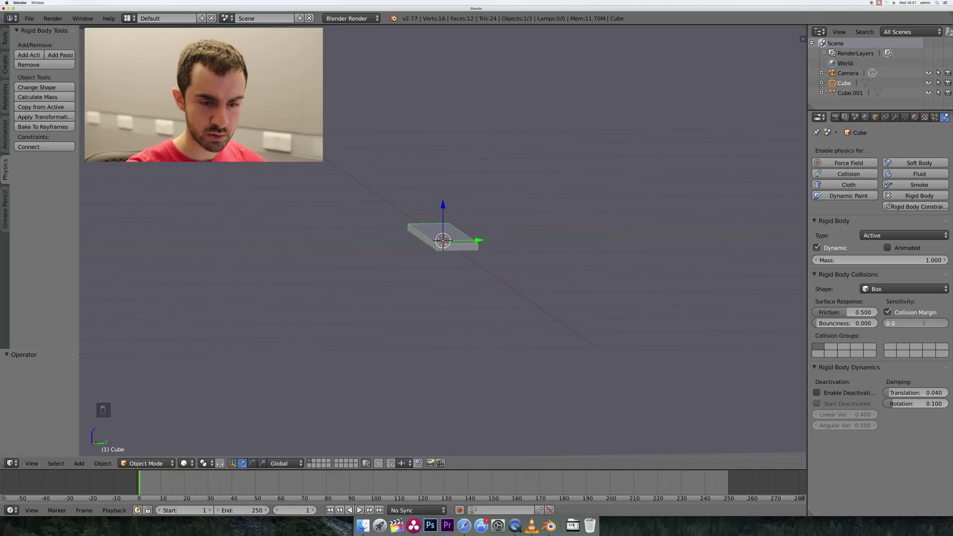
pyautogui.write('1')
pyautogui.press('Return')
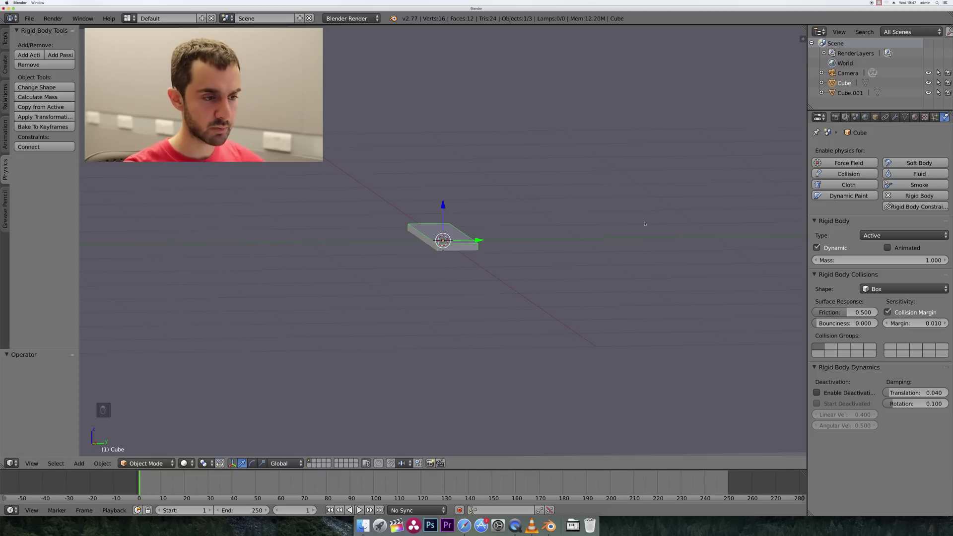
# Give the floor a Box collision shape with a 0.01 collision margin.
pyautogui.rightClick(645, 218)
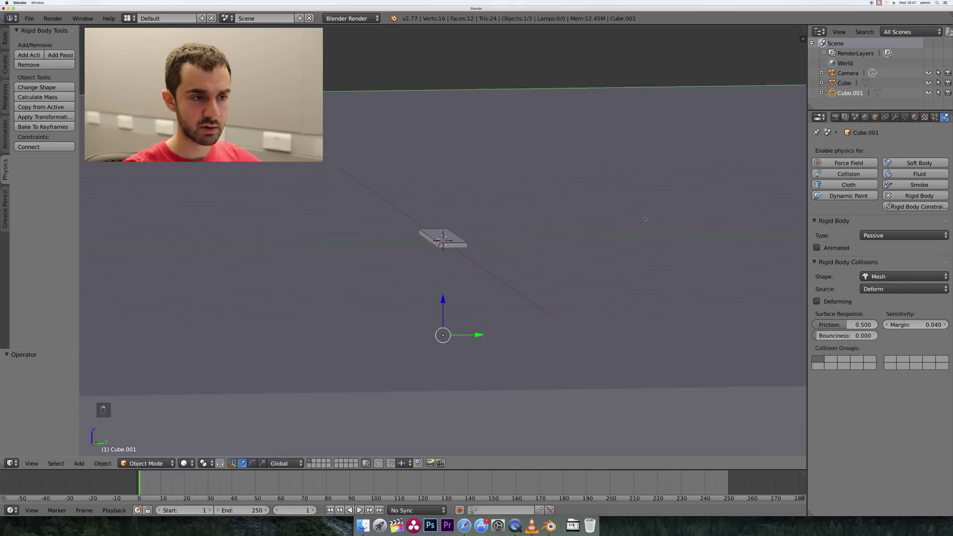
pyautogui.moveTo(645, 218); pyautogui.dragTo(628, 222, button='middle')
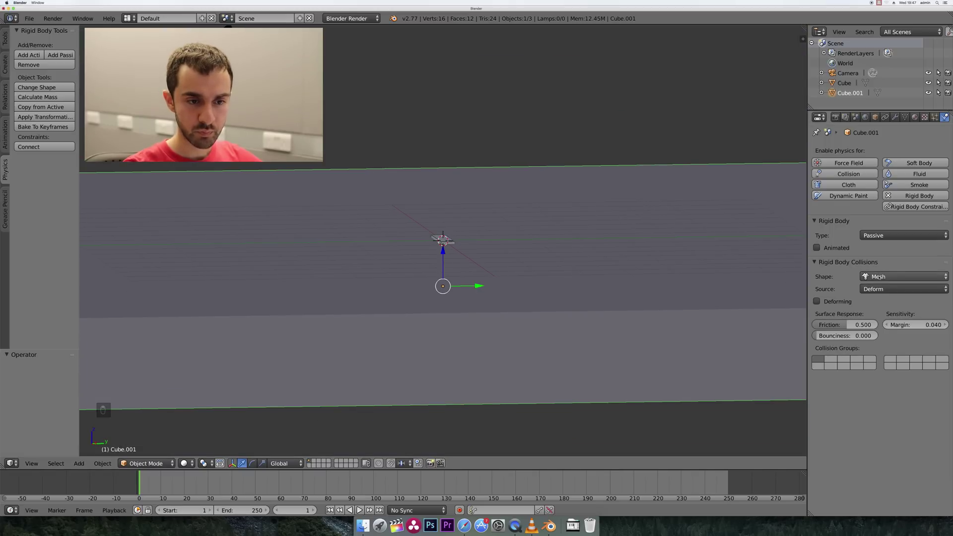
pyautogui.click(878, 276)
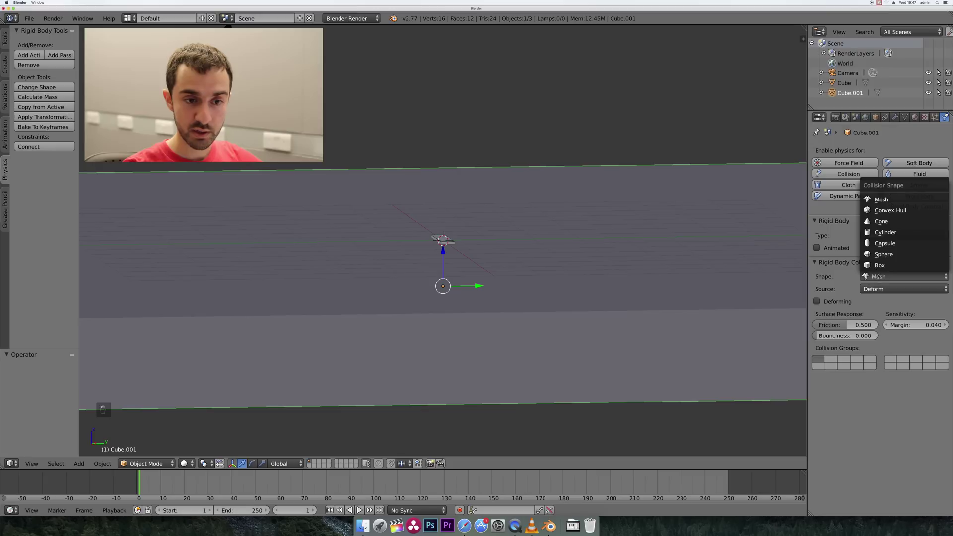
pyautogui.click(881, 266)
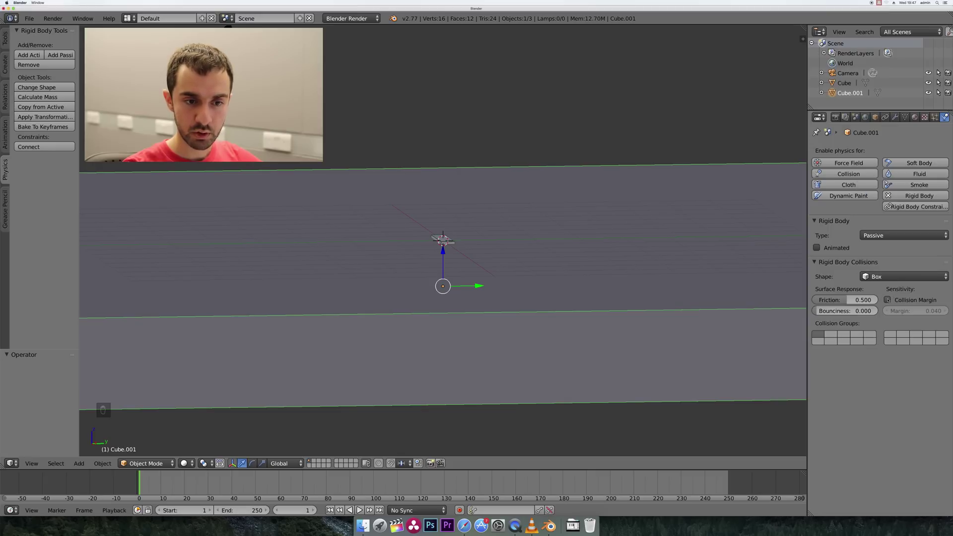
pyautogui.click(887, 300)
pyautogui.click(919, 311)
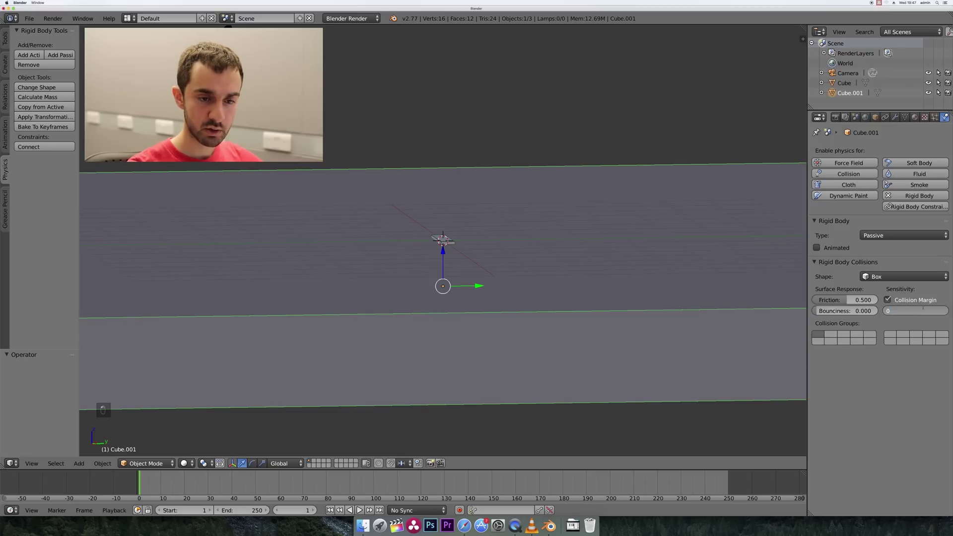
pyautogui.press('Return')
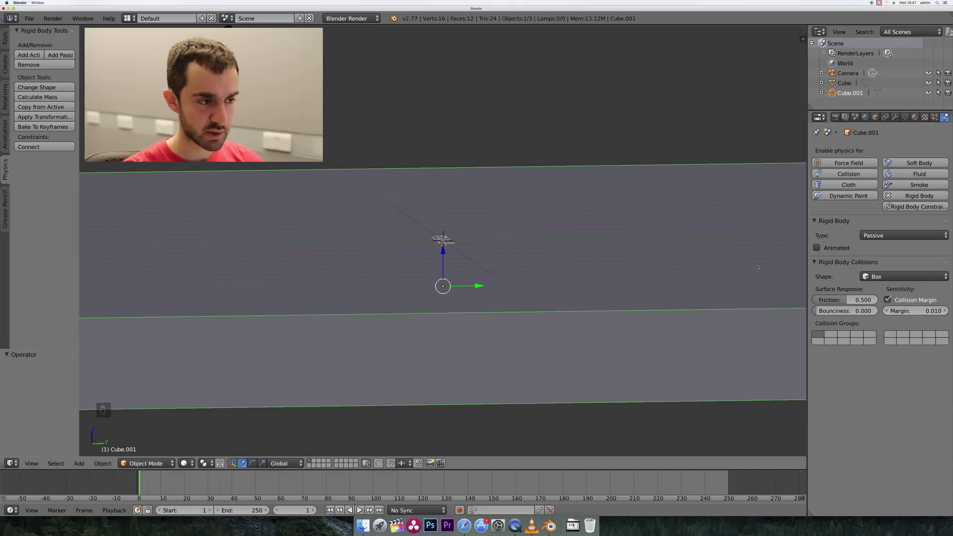
# Raise the cube above the ground and play the simulation.
pyautogui.hotkey('shift', 'Left')
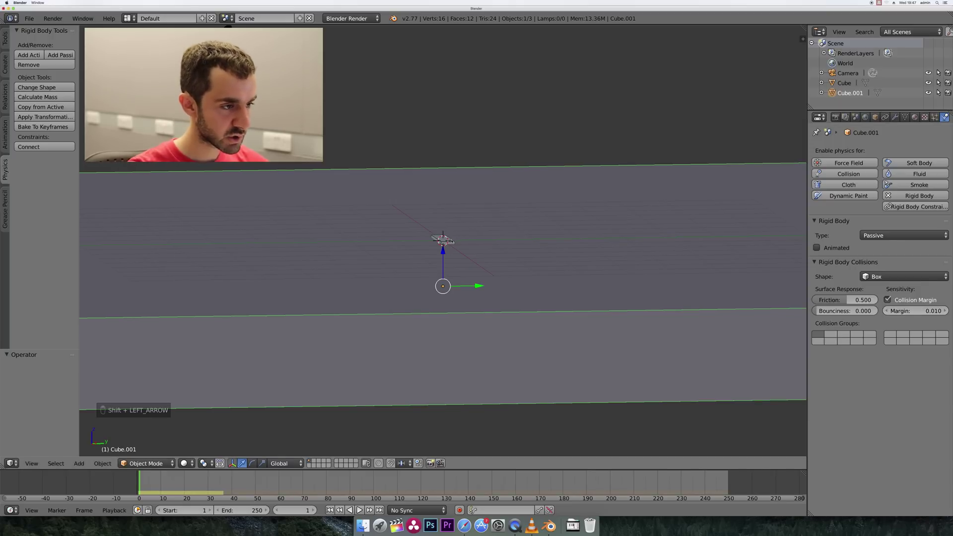
pyautogui.rightClick(450, 242)
pyautogui.press('g')
pyautogui.click(461, 184)
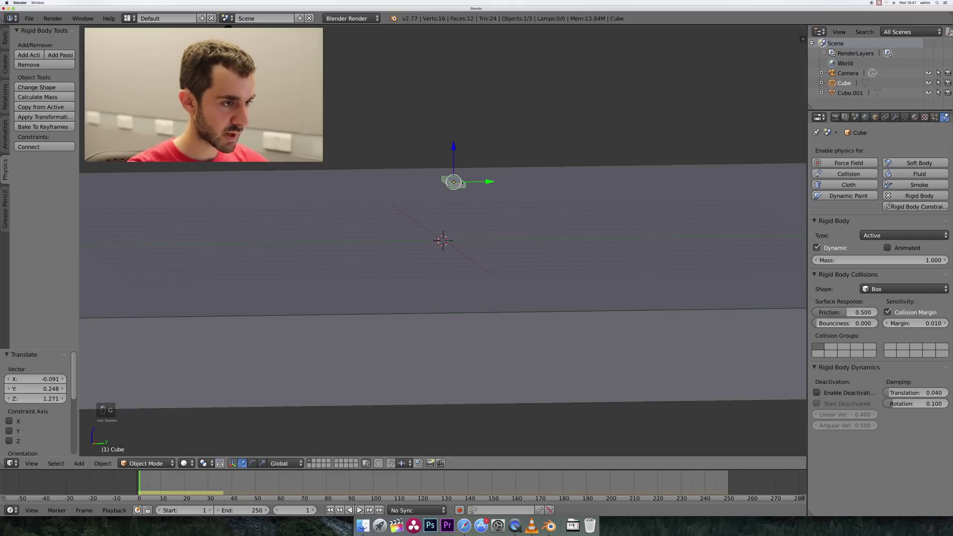
pyautogui.scroll(3, 468, 185)
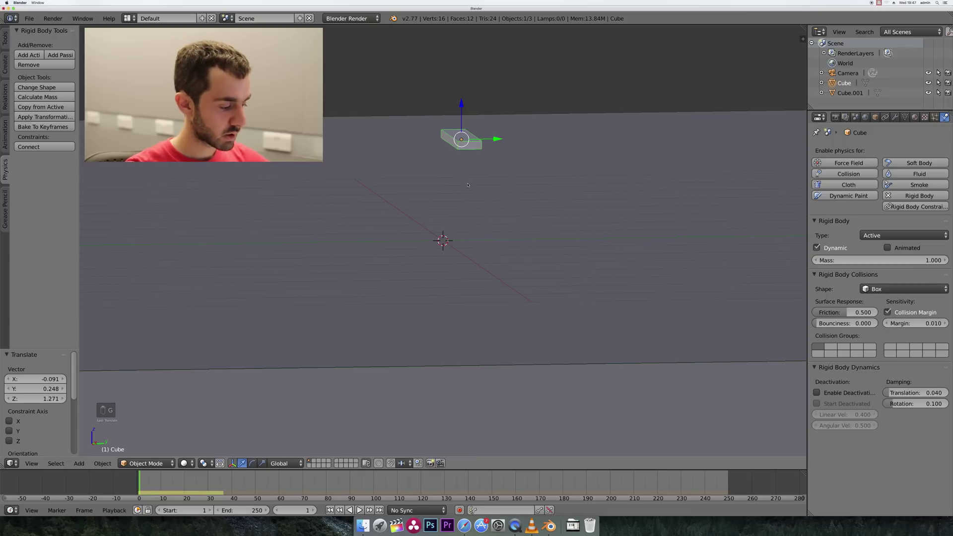
pyautogui.hotkey('alt', 'a')
# Watch the drop from the side, stop, rewind, and undo the raise twice.
pyautogui.press('KP_3')
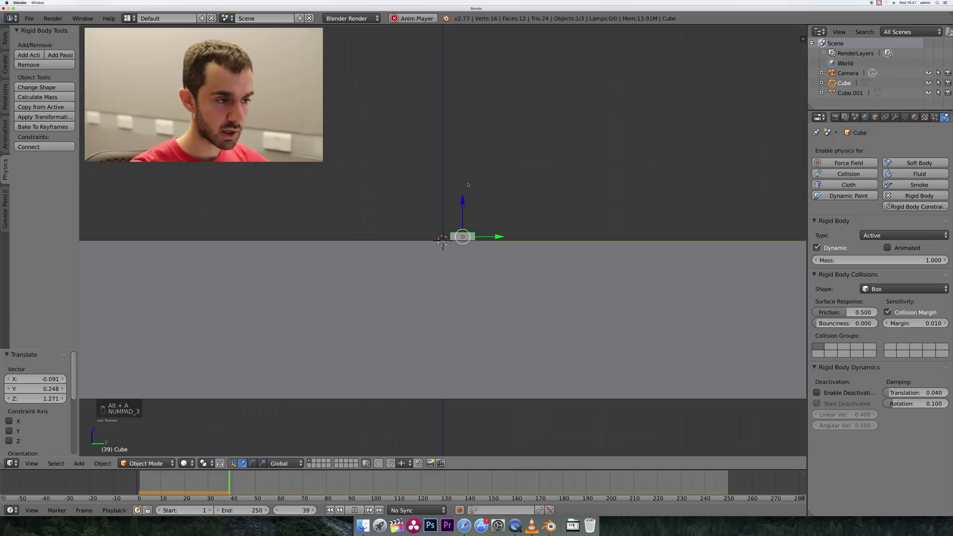
pyautogui.scroll(6, 475, 235)
pyautogui.scroll(6, 479, 235)
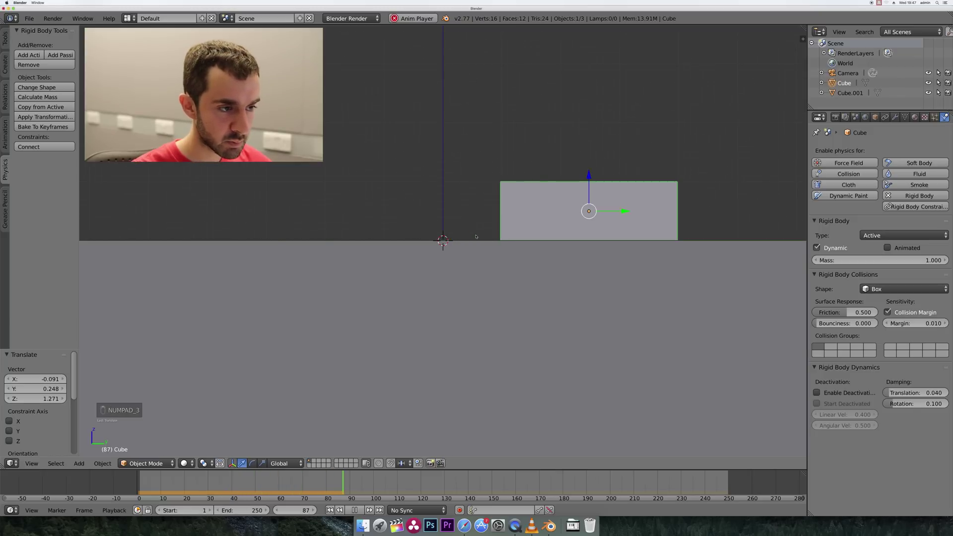
pyautogui.scroll(1, 481, 236)
pyautogui.hotkey('alt', 'a')
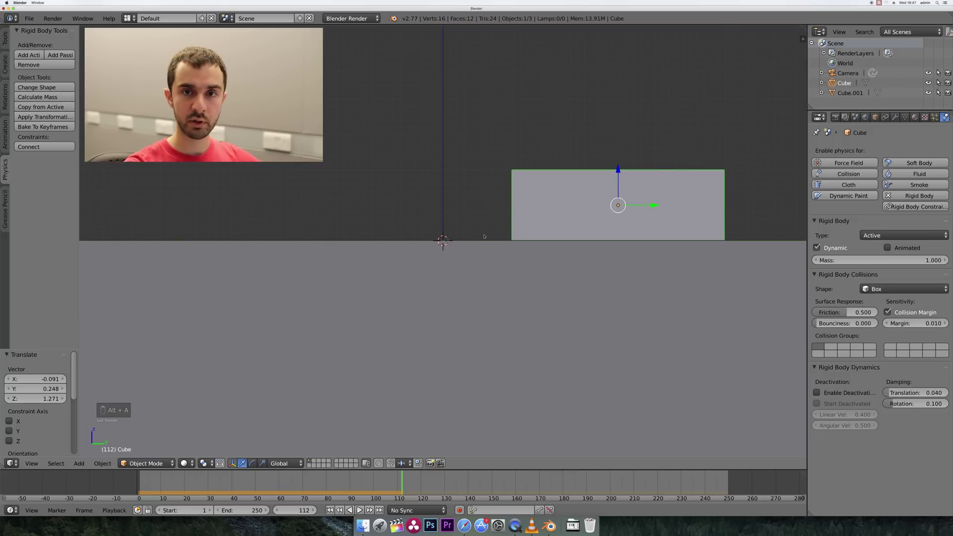
pyautogui.hotkey('shift', 'Left')
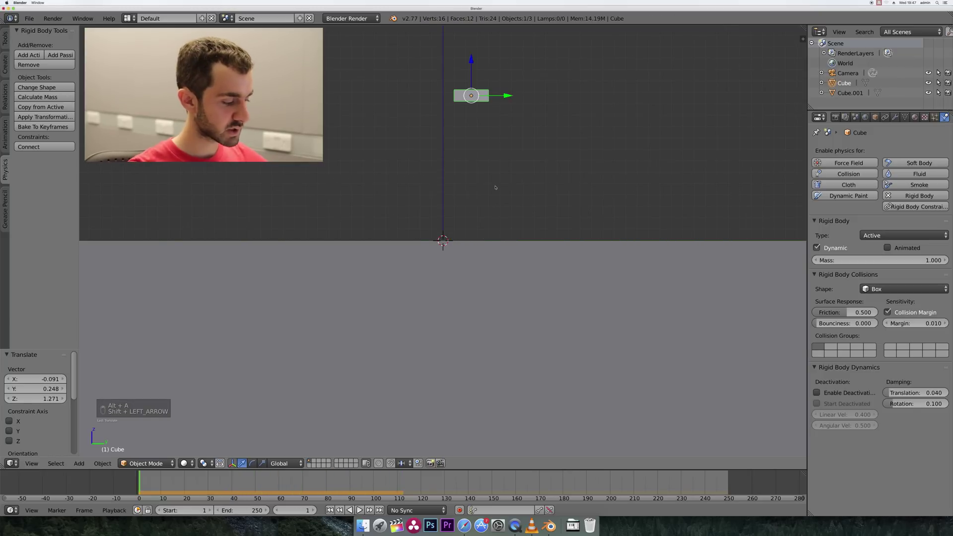
pyautogui.press('super+z')
pyautogui.press('super+z')
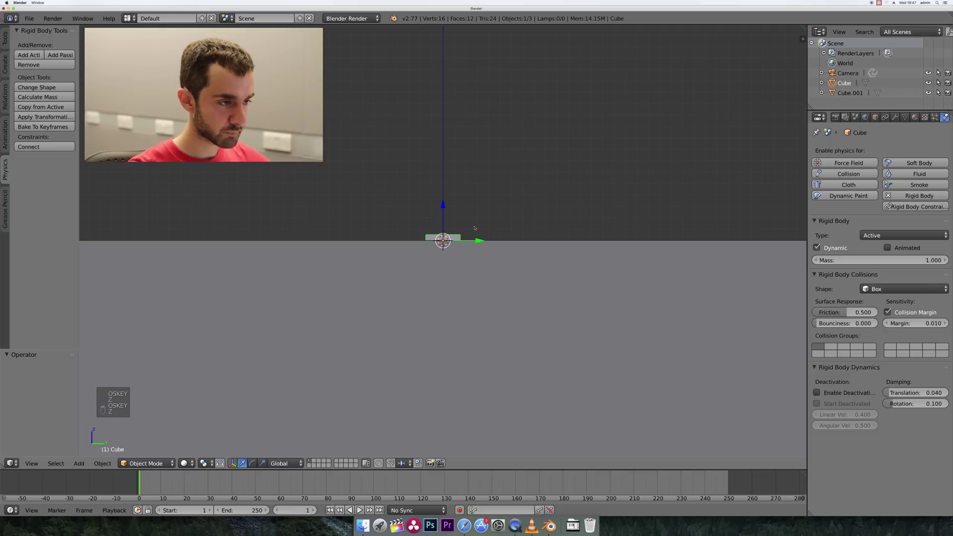
pyautogui.press('super+z')
pyautogui.press('super+z')
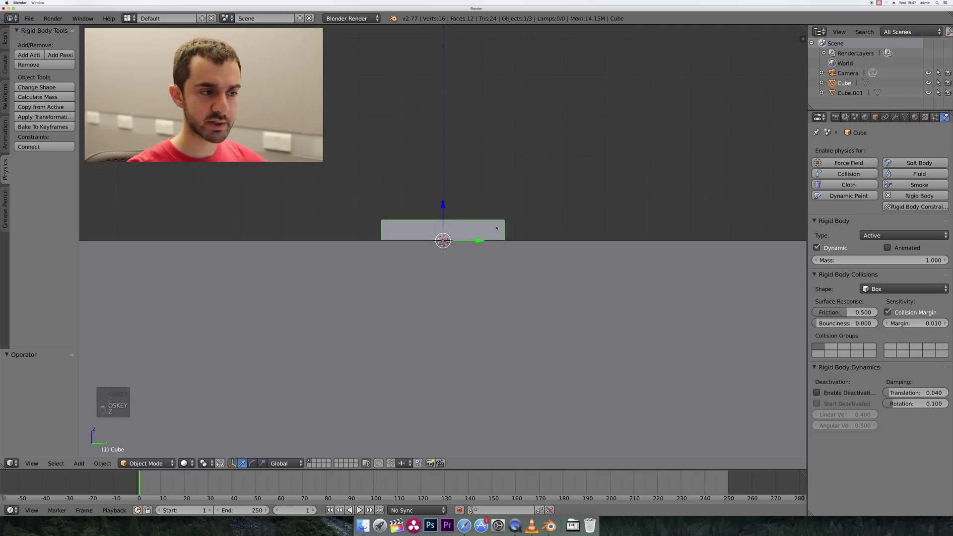
# Rotate the plank 90° upright and set the viewport grid scale to 0.05.
pyautogui.write('r')
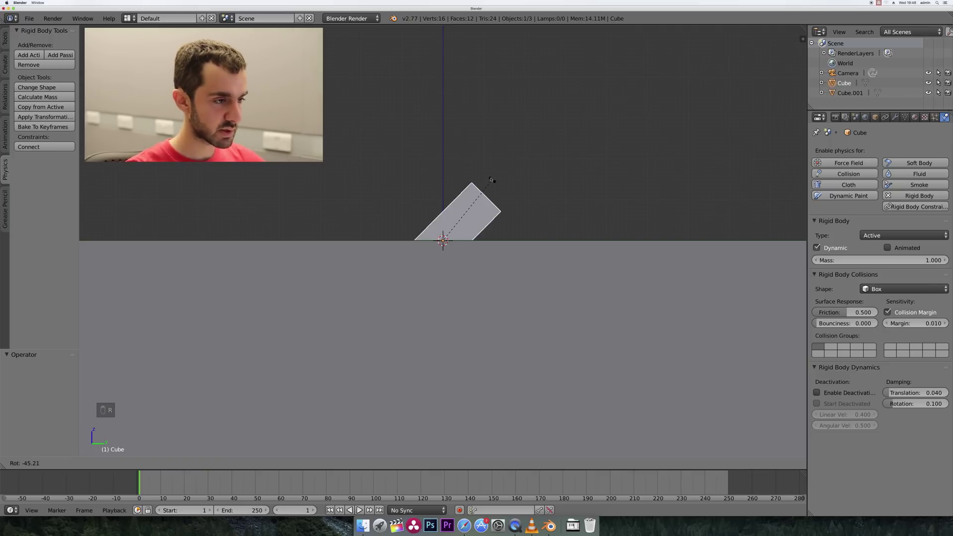
pyautogui.write('90')
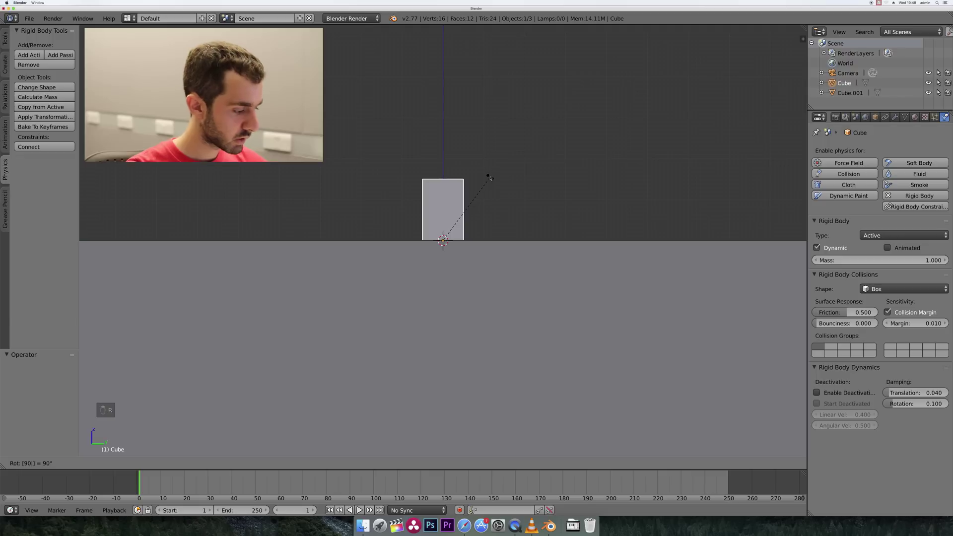
pyautogui.press('Return')
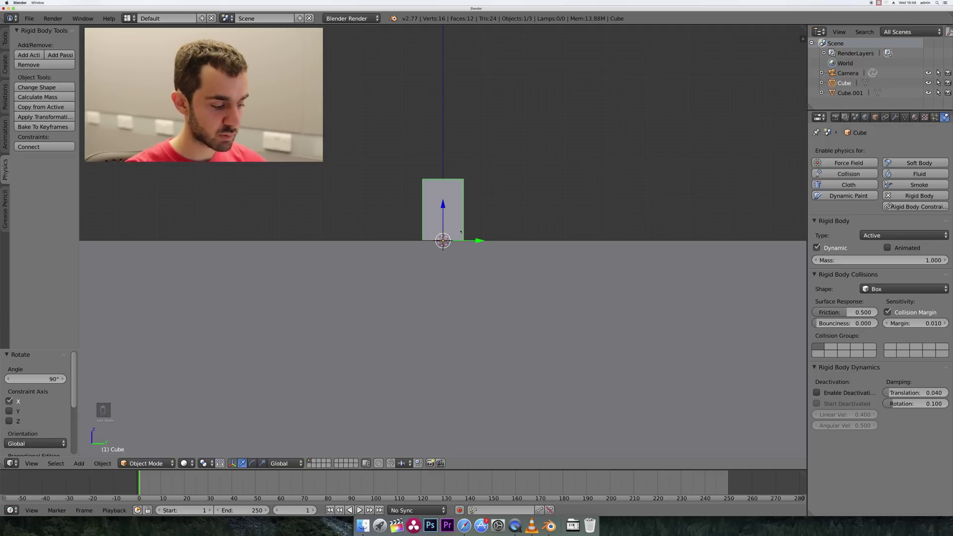
pyautogui.press('n')
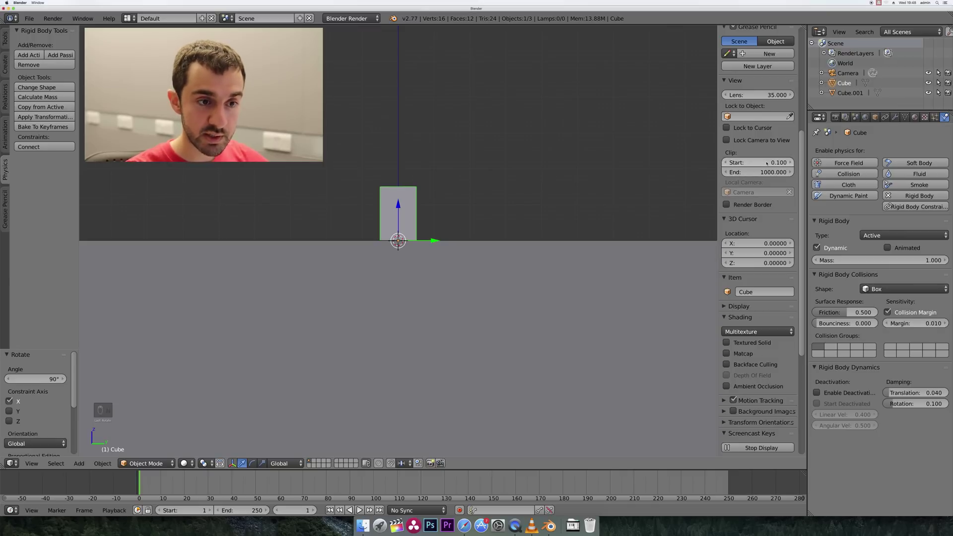
pyautogui.click(754, 307)
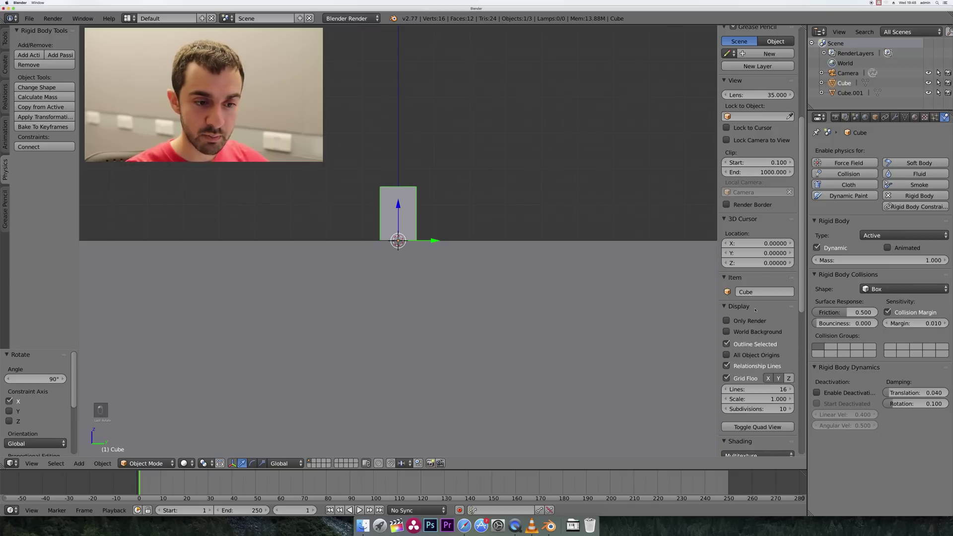
pyautogui.click(758, 399)
pyautogui.write('0.05')
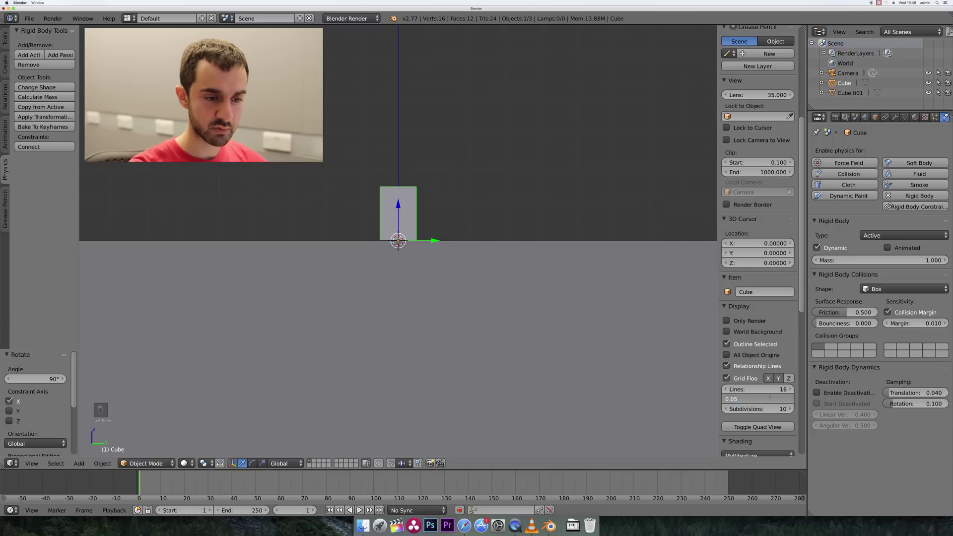
pyautogui.press('Return')
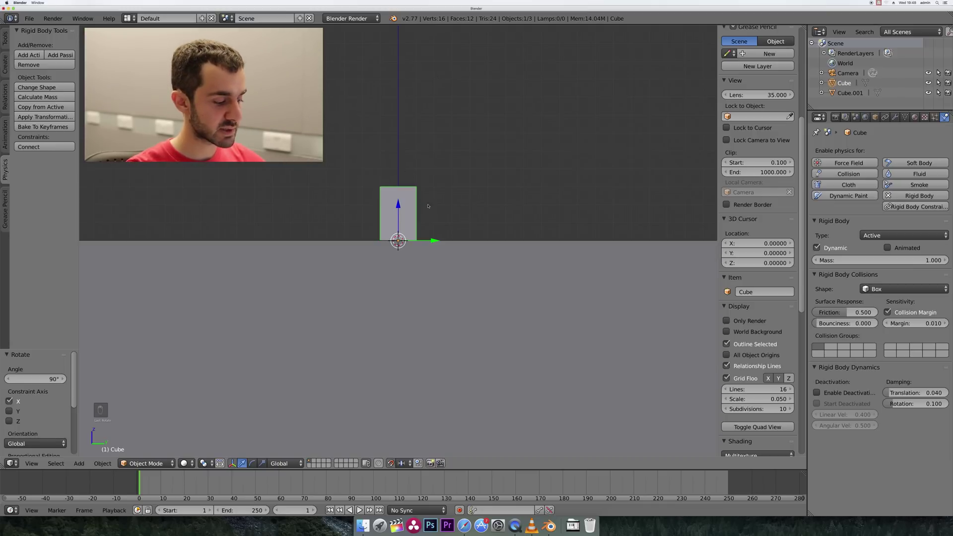
# Lift the plank 0.15 along Z so it rests on the floor.
pyautogui.press('g')
pyautogui.press('z')
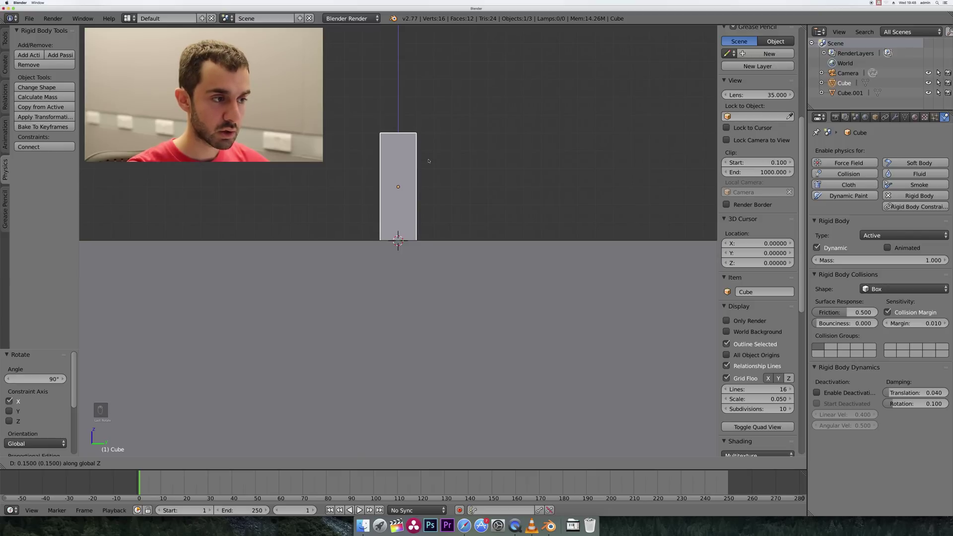
pyautogui.click(428, 161)
pyautogui.scroll(-2, 432, 168)
pyautogui.scroll(2, 434, 176)
pyautogui.scroll(5, 441, 189)
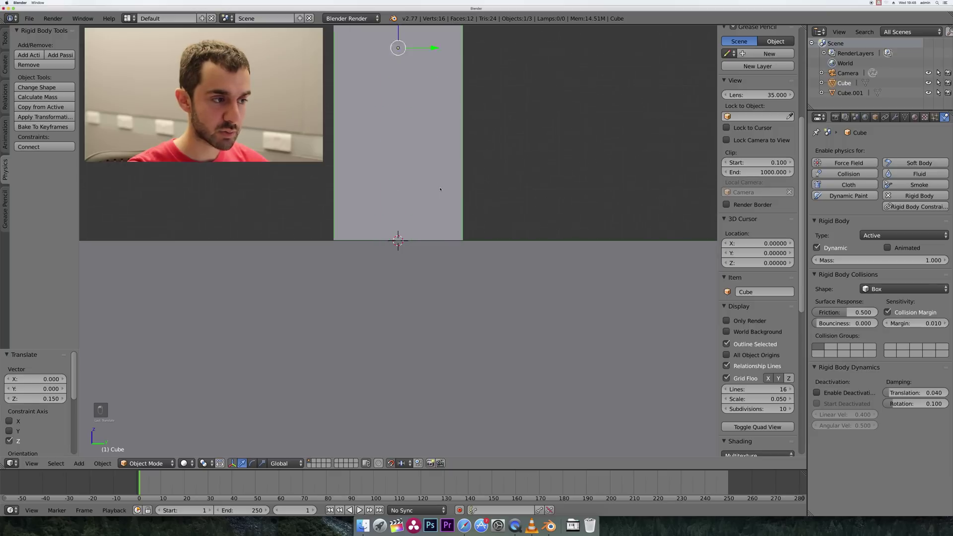
pyautogui.scroll(2, 440, 189)
pyautogui.scroll(-4, 441, 190)
pyautogui.scroll(-5, 440, 189)
pyautogui.scroll(-3, 441, 189)
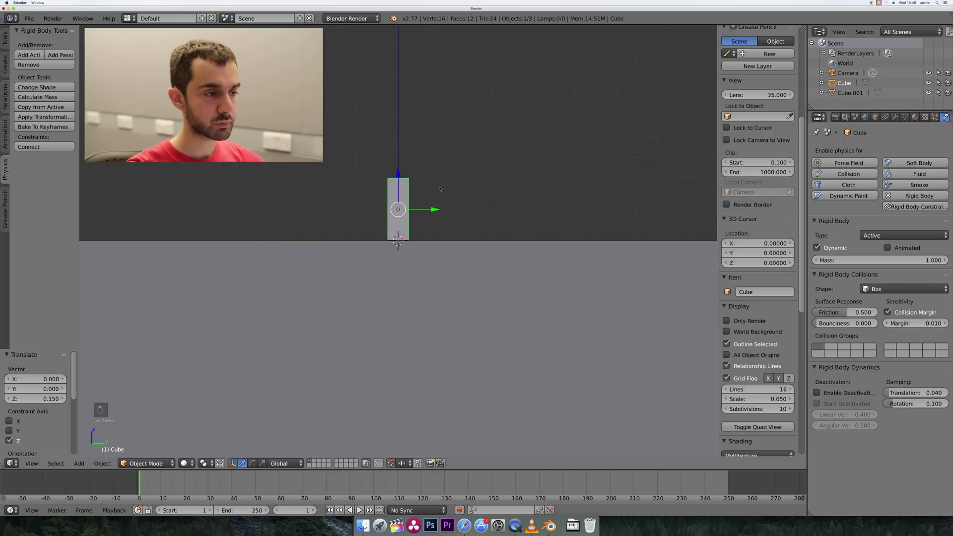
# Switch to a top-down wireframe view with the N and T side panels hidden.
pyautogui.moveTo(440, 189); pyautogui.dragTo(438, 201, button='middle')
pyautogui.press('KP_7')
pyautogui.press('z')
pyautogui.scroll(3, 438, 201)
pyautogui.scroll(-5, 438, 201)
pyautogui.scroll(-4, 436, 202)
pyautogui.scroll(-2, 436, 202)
pyautogui.scroll(6, 419, 206)
pyautogui.scroll(3, 421, 208)
pyautogui.keyDown('shift'); pyautogui.moveTo(422, 208); pyautogui.dragTo(462, 208, button='middle'); pyautogui.keyUp('shift')
pyautogui.press('n')
pyautogui.press('t')
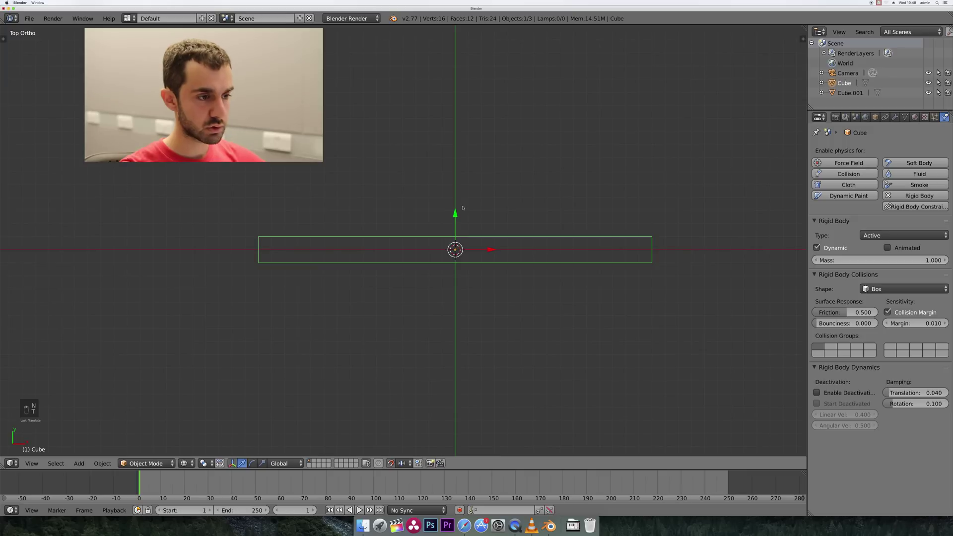
pyautogui.scroll(-3, 463, 207)
pyautogui.scroll(-5, 463, 208)
pyautogui.keyDown('shift'); pyautogui.moveTo(470, 208); pyautogui.dragTo(485, 211, button='middle'); pyautogui.keyUp('shift')
pyautogui.scroll(2, 484, 211)
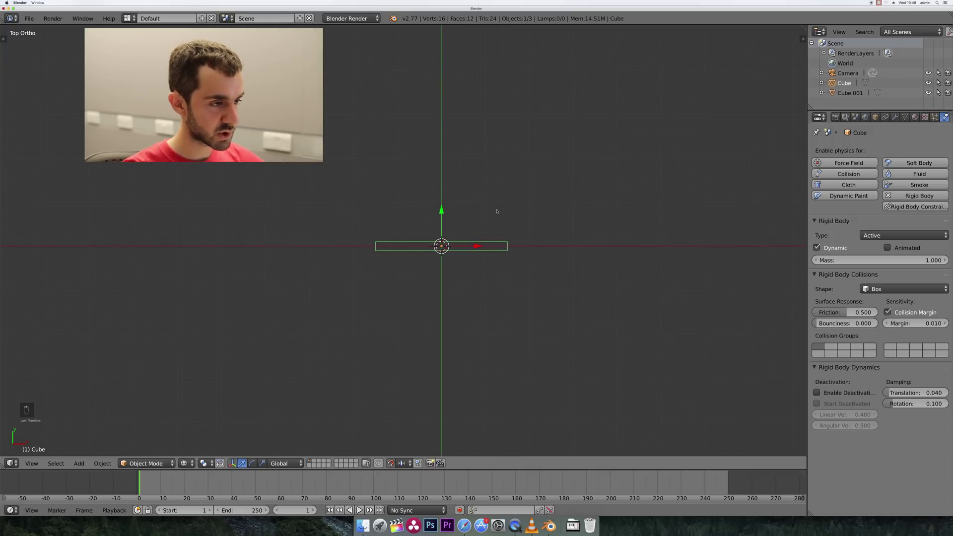
# Make two X-constrained copies of the plank so three planks lie end to end.
pyautogui.hotkey('shift', 'd')
pyautogui.press('x')
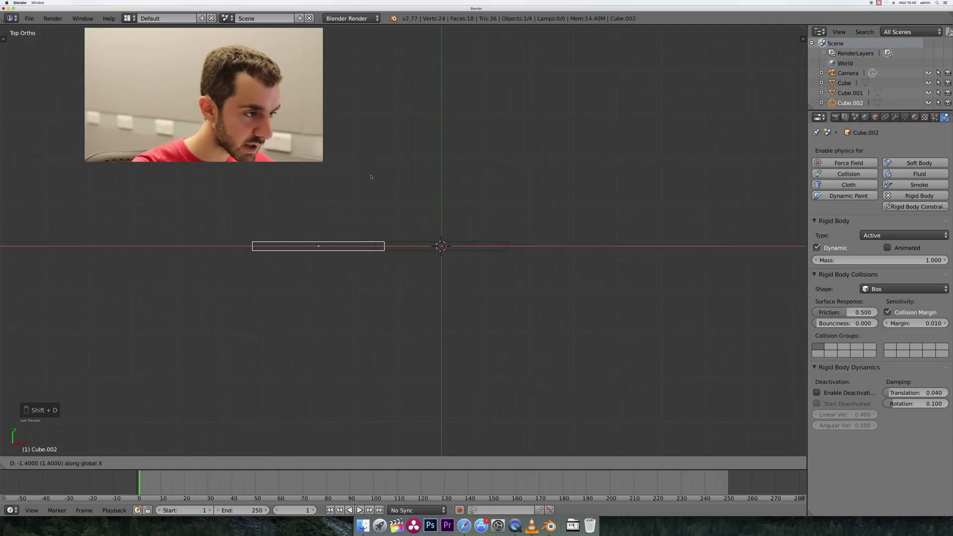
pyautogui.click(372, 179)
pyautogui.scroll(-4, 374, 192)
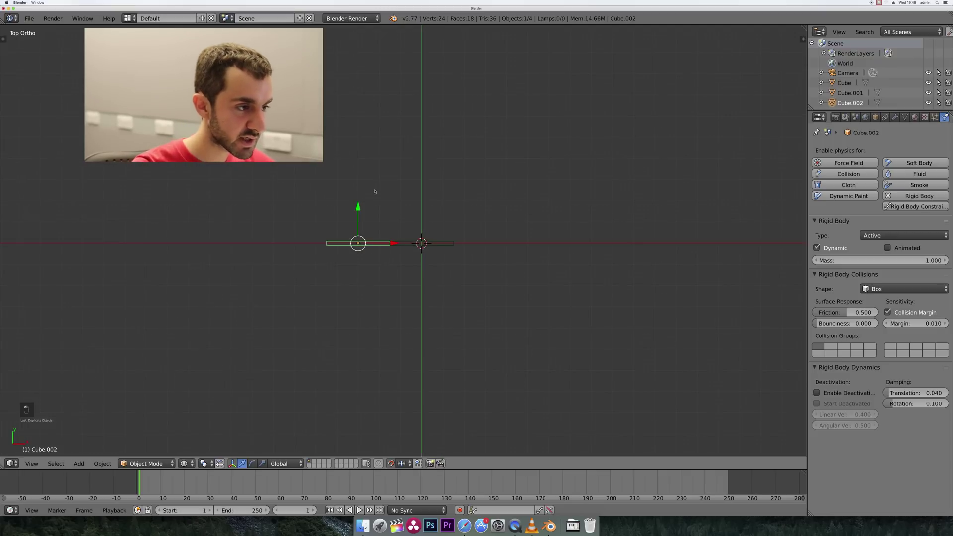
pyautogui.scroll(3, 375, 191)
pyautogui.keyDown('shift'); pyautogui.moveTo(362, 191); pyautogui.dragTo(441, 192, button='middle'); pyautogui.keyUp('shift')
pyautogui.hotkey('shift', 'd')
pyautogui.press('x')
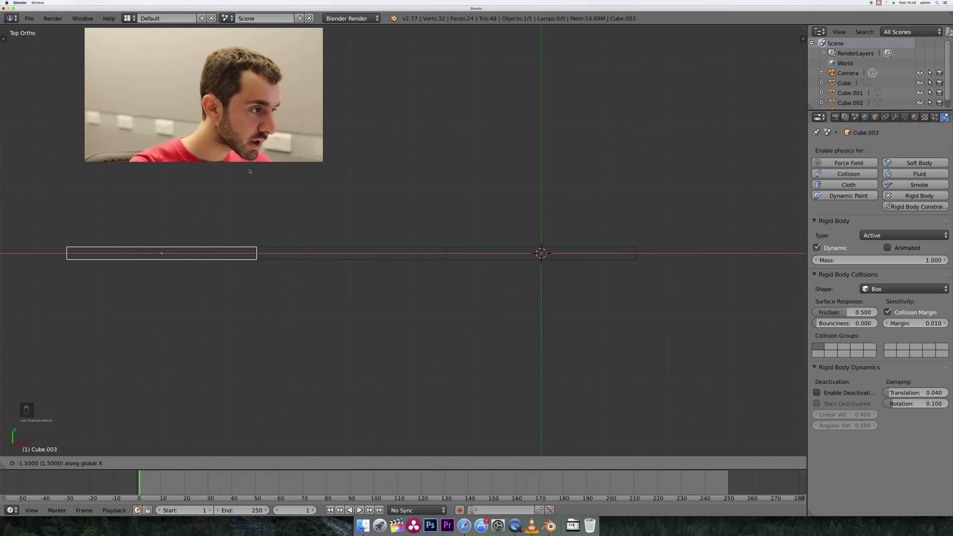
pyautogui.click(251, 171)
# Box-select all three planks in the row.
pyautogui.press('b')
pyautogui.moveTo(223, 181); pyautogui.dragTo(535, 329)
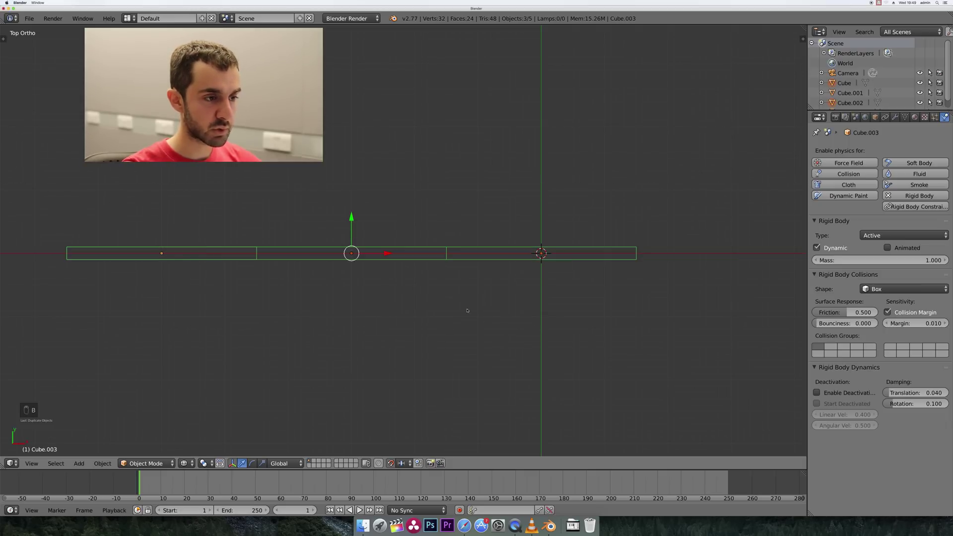
pyautogui.scroll(-5, 477, 247)
pyautogui.scroll(-4, 474, 251)
pyautogui.scroll(-5, 473, 254)
pyautogui.scroll(5, 474, 252)
pyautogui.scroll(5, 474, 252)
pyautogui.scroll(4, 474, 251)
pyautogui.scroll(-4, 473, 250)
# Duplicate the three-plank row and rotate the copy 90 degrees about Z.
pyautogui.moveTo(447, 276); pyautogui.dragTo(429, 254, button='middle')
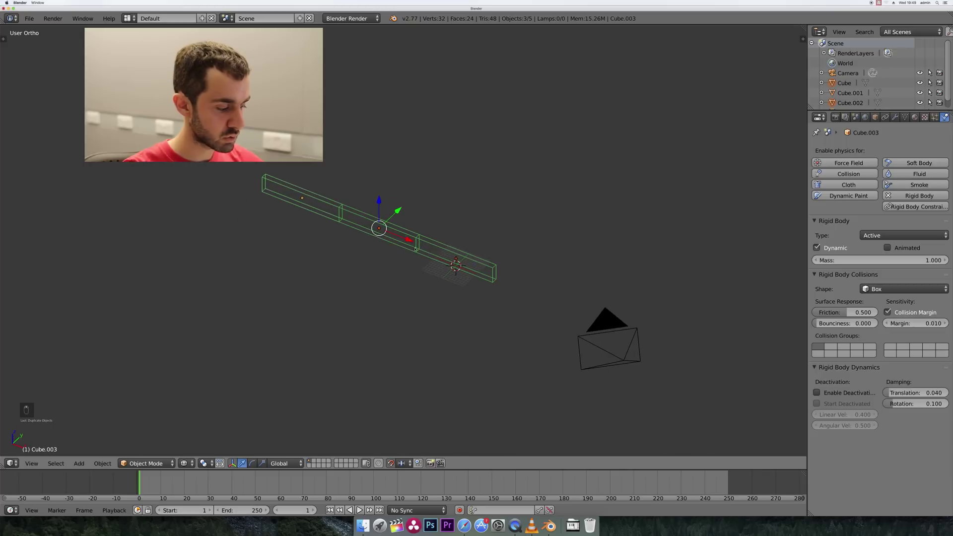
pyautogui.hotkey('shift', 'd')
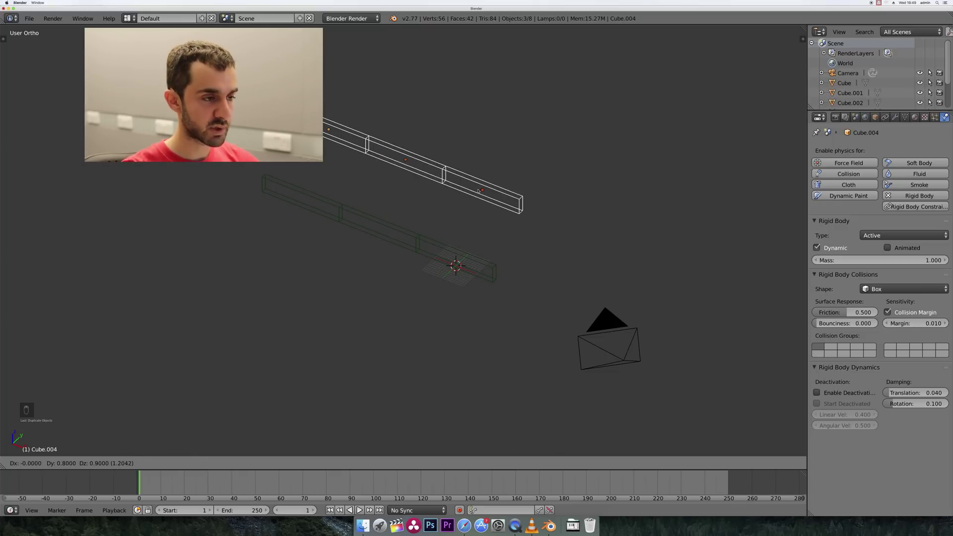
pyautogui.press('Escape')
pyautogui.press('r')
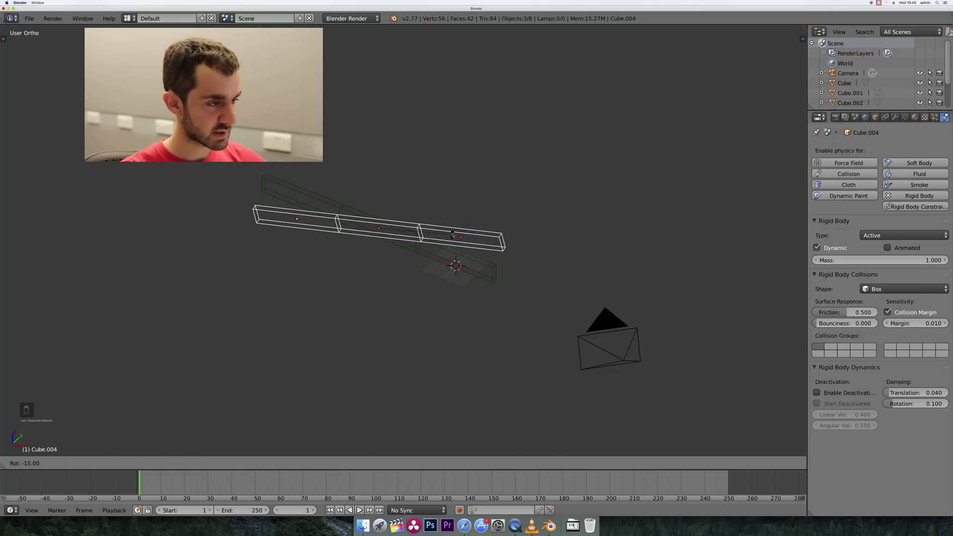
pyautogui.write('z')
pyautogui.write('90')
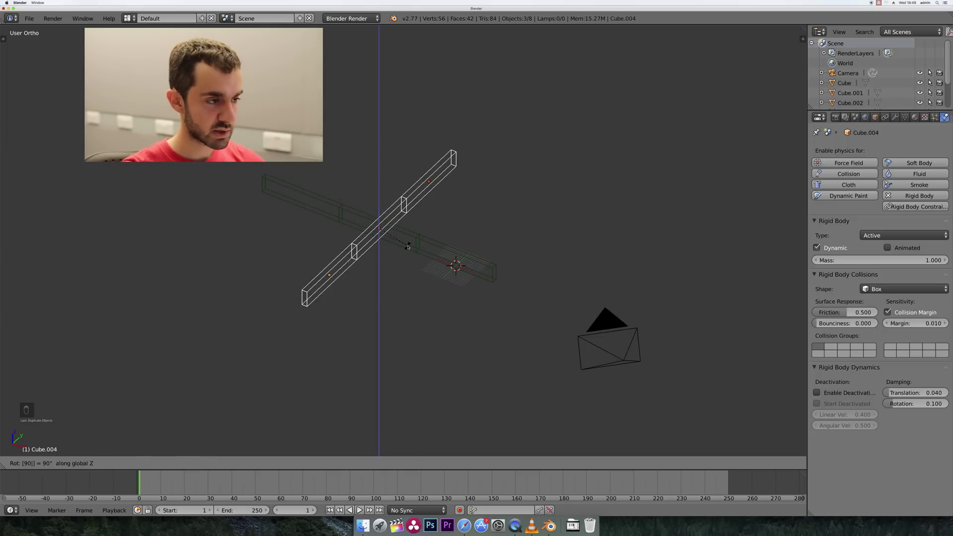
pyautogui.press('Return')
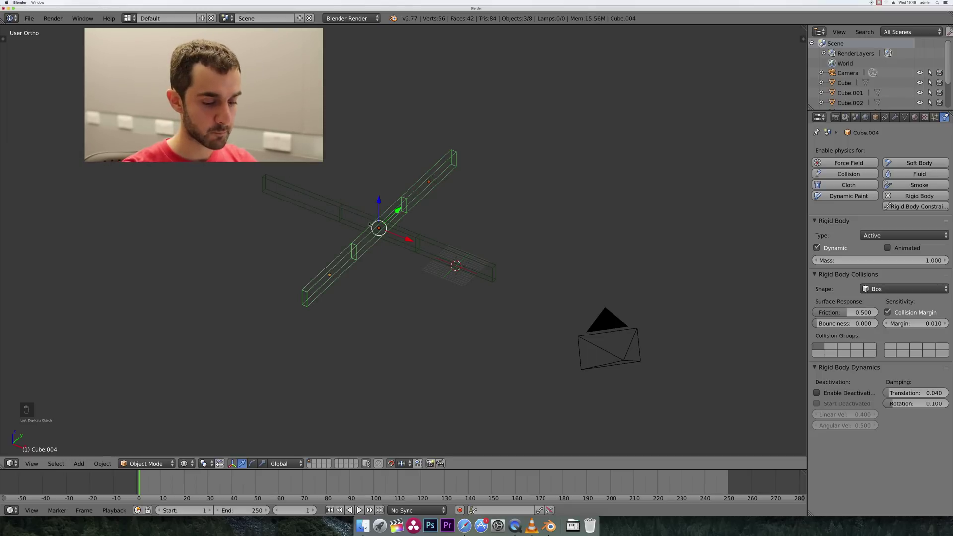
# In top view, move the rotated row to the end of the first row.
pyautogui.press('KP_7')
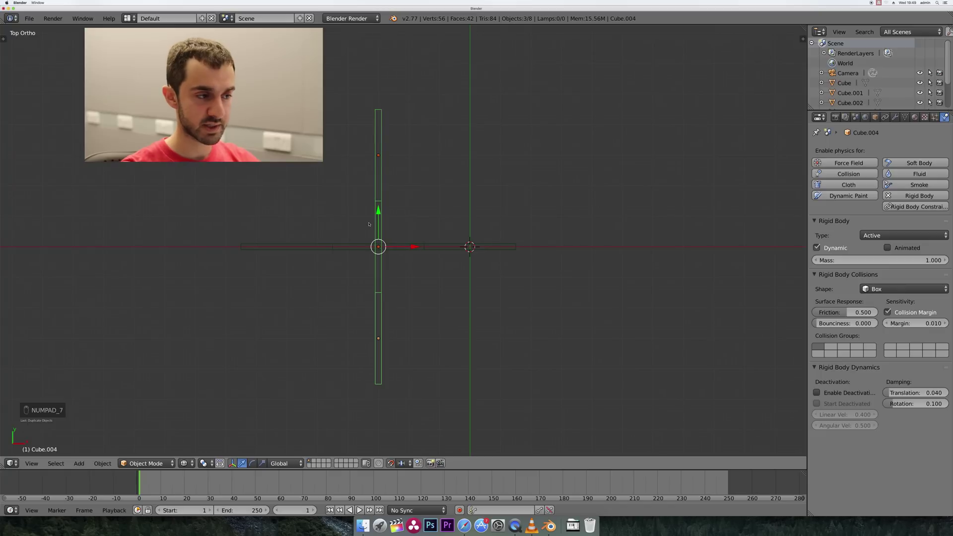
pyautogui.press('g')
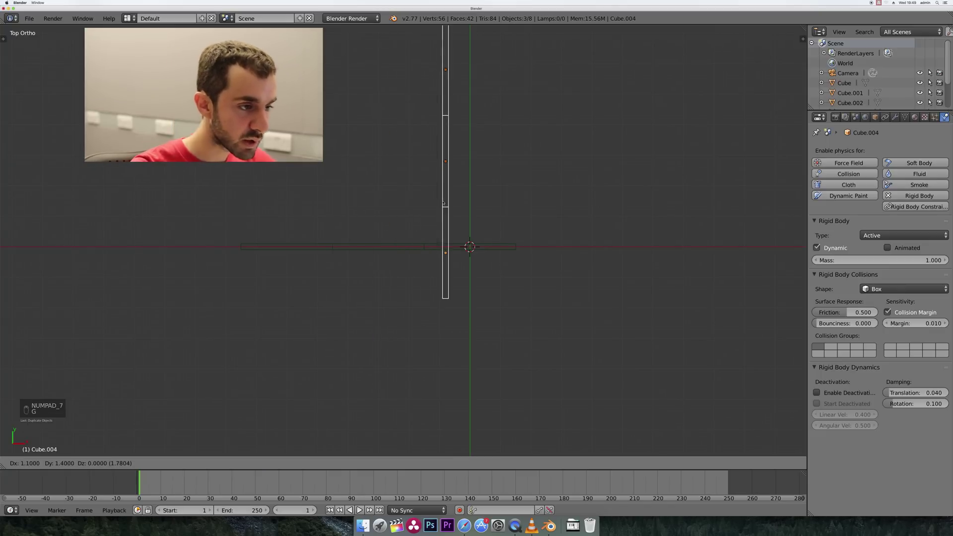
pyautogui.click(514, 149)
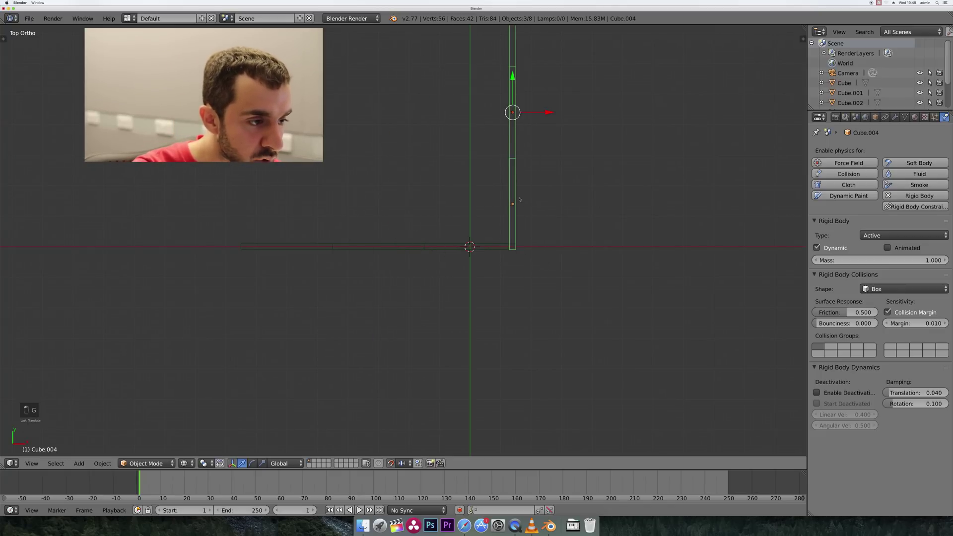
pyautogui.scroll(-2, 535, 225)
pyautogui.scroll(4, 534, 225)
pyautogui.moveTo(628, 234); pyautogui.dragTo(623, 243, button='middle')
pyautogui.press('KP_7')
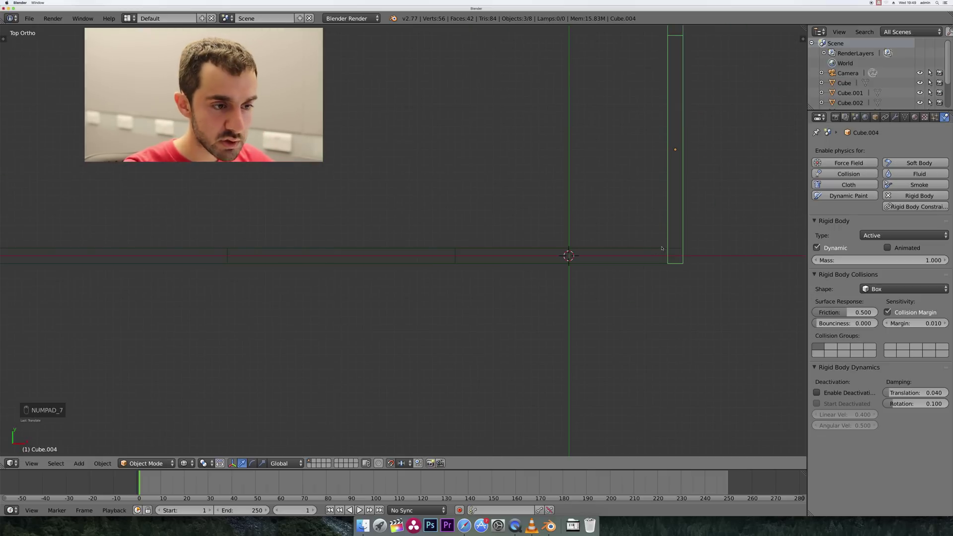
# Raise the perpendicular row slightly along Z and return to solid shading.
pyautogui.moveTo(620, 245)
pyautogui.mouseDown(button='middle')
pyautogui.moveTo(589, 243)
pyautogui.moveTo(579, 215)
pyautogui.mouseUp(button='middle')
pyautogui.press('g')
pyautogui.press('z')
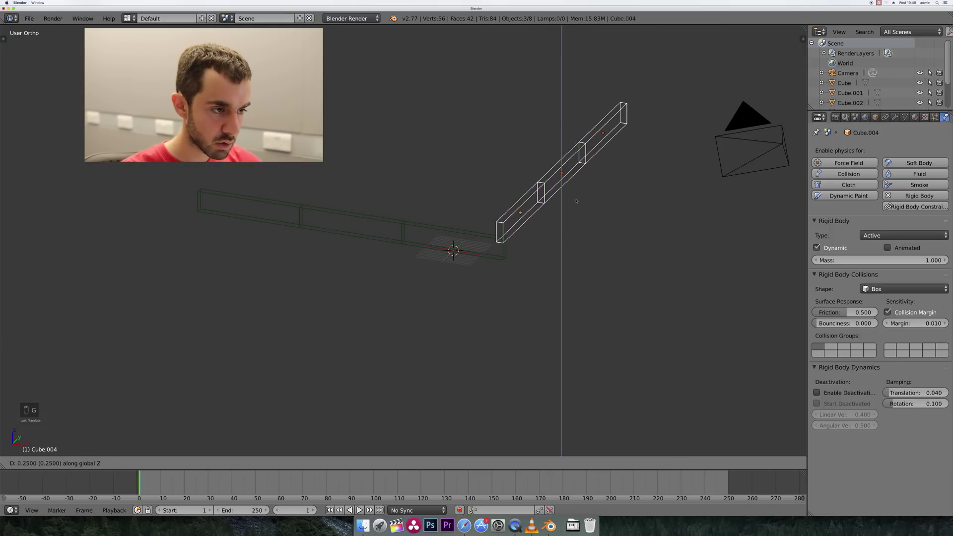
pyautogui.click(577, 201)
pyautogui.press('z')
pyautogui.scroll(3, 567, 232)
pyautogui.scroll(1, 571, 230)
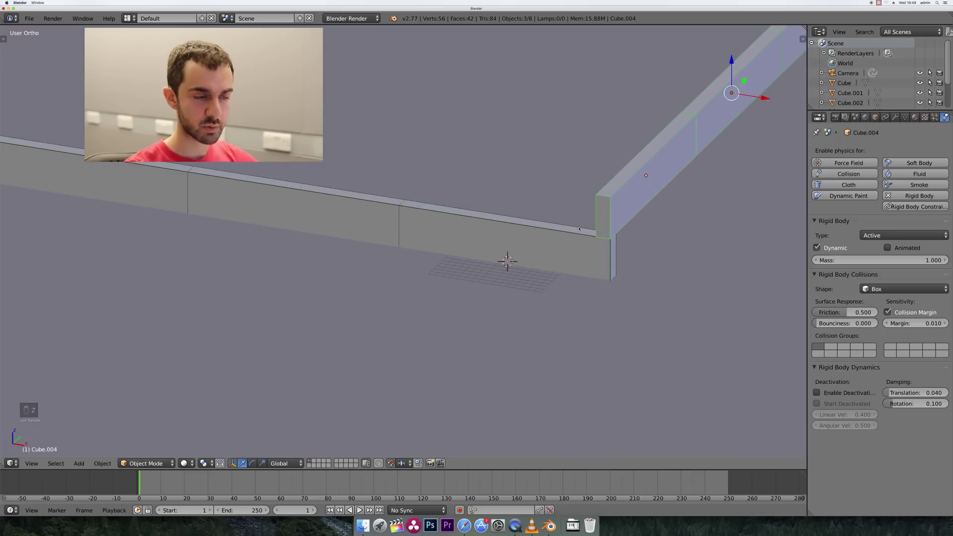
pyautogui.press('KP_7')
# Switch to wireframe and center the plank rows in the top view.
pyautogui.press('z')
pyautogui.scroll(-3, 581, 236)
pyautogui.scroll(-3, 582, 243)
pyautogui.hscroll(-2, 586, 256)
pyautogui.scroll(3, 590, 269)
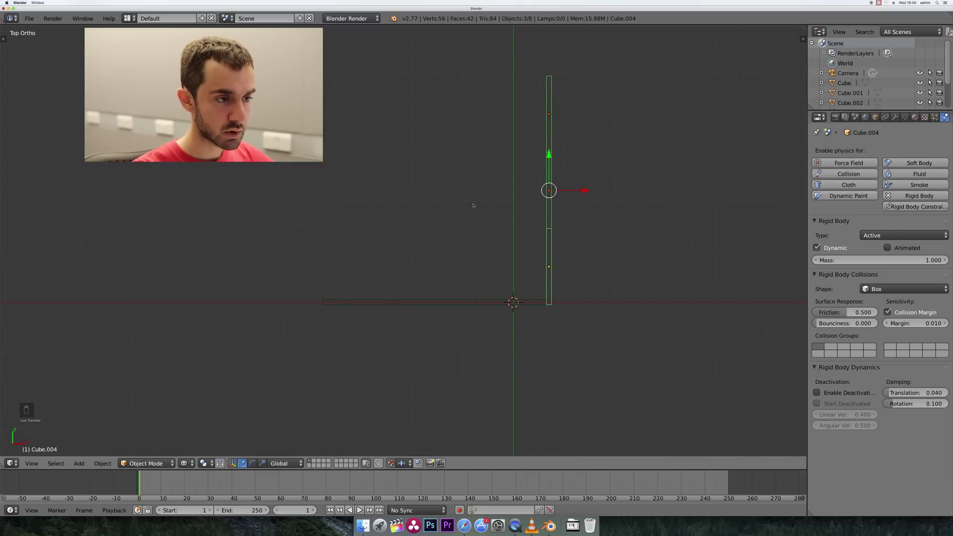
pyautogui.hscroll(-2, 473, 205)
pyautogui.scroll(-2, 493, 216)
pyautogui.scroll(2, 492, 216)
pyautogui.scroll(1, 492, 217)
pyautogui.scroll(2, 492, 216)
pyautogui.moveTo(549, 216)
pyautogui.keyDown('shift'); pyautogui.mouseDown(button='middle')
pyautogui.moveTo(528, 228)
pyautogui.moveTo(521, 247)
pyautogui.mouseUp(button='middle'); pyautogui.keyUp('shift')
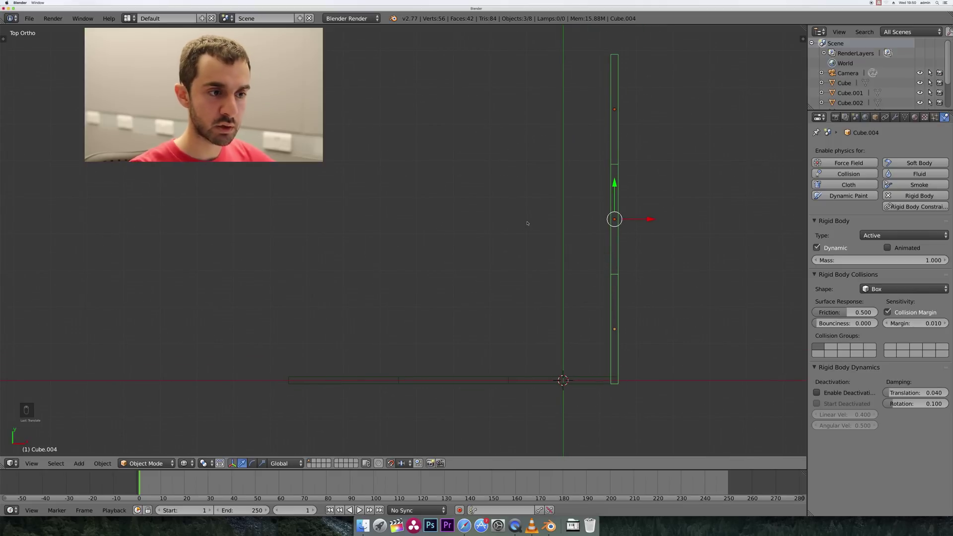
# Make three X-constrained copies of the perpendicular row, spaced progressively leftward.
pyautogui.hotkey('shift', 'd')
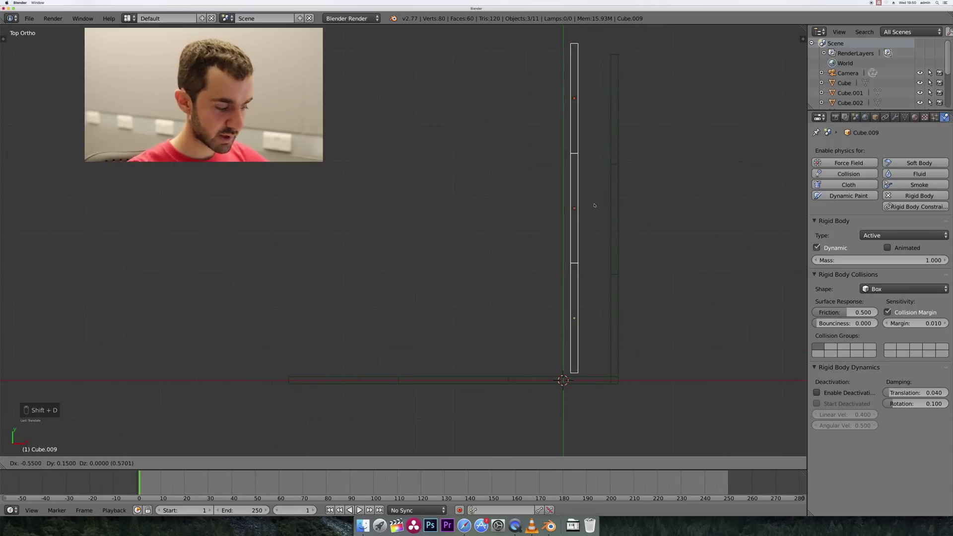
pyautogui.press('x')
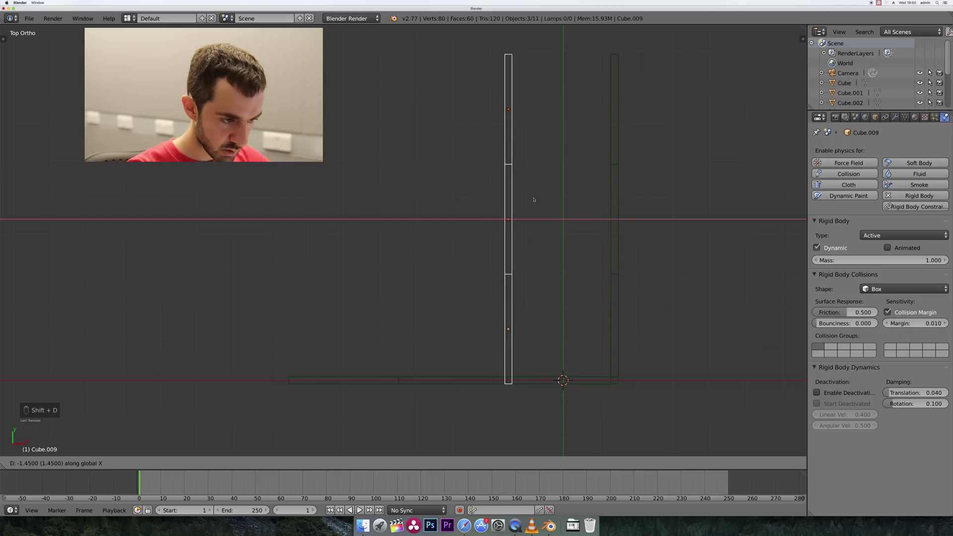
pyautogui.click(535, 201)
pyautogui.hotkey('shift', 'd')
pyautogui.press('x')
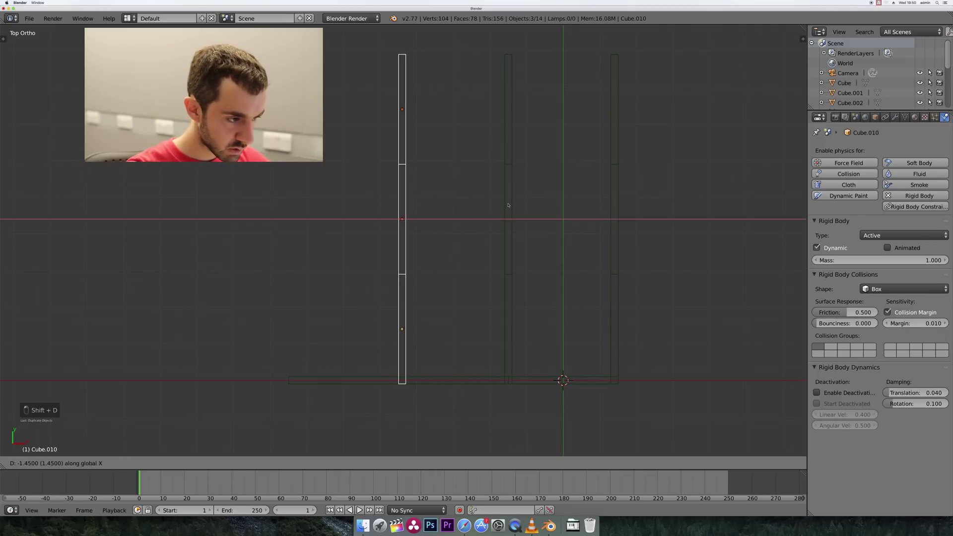
pyautogui.click(507, 207)
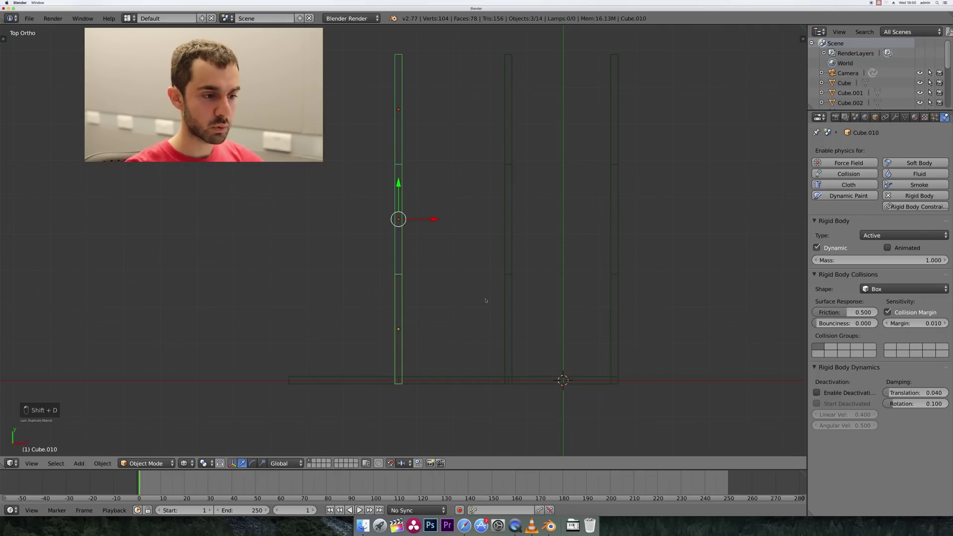
pyautogui.hotkey('shift', 'd')
pyautogui.press('x')
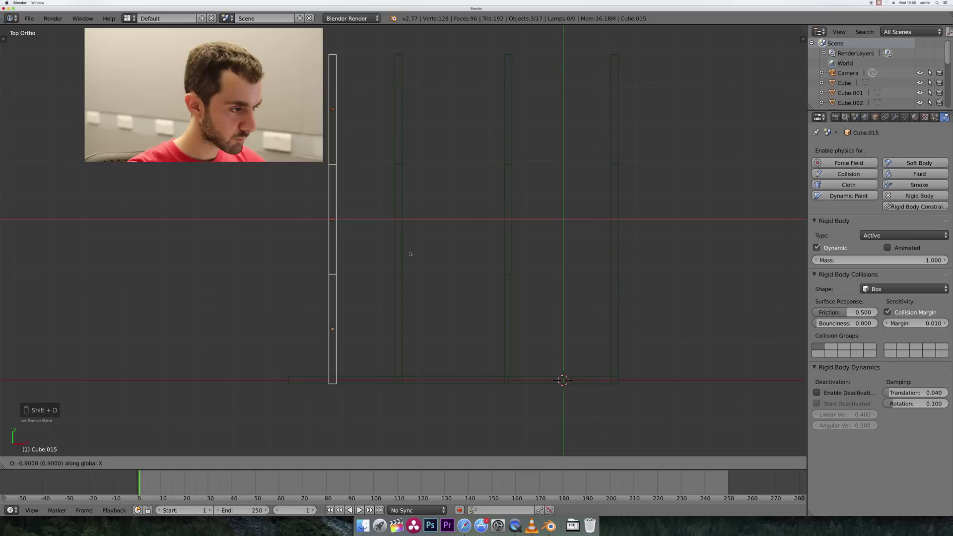
pyautogui.click(374, 249)
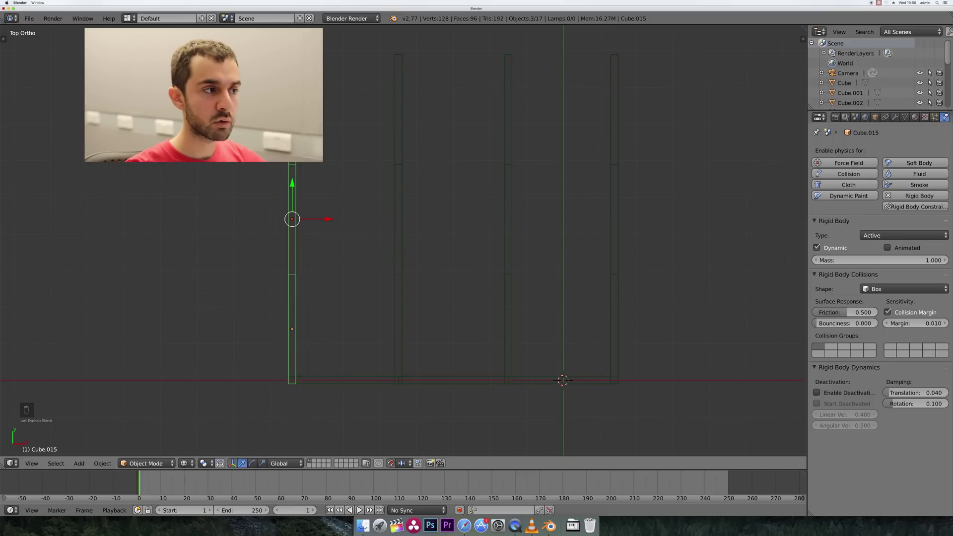
# Box-select the rows and duplicate them along X into the gaps between them.
pyautogui.press('b')
pyautogui.moveTo(252, 93); pyautogui.dragTo(523, 312)
pyautogui.hotkey('shift', 'd')
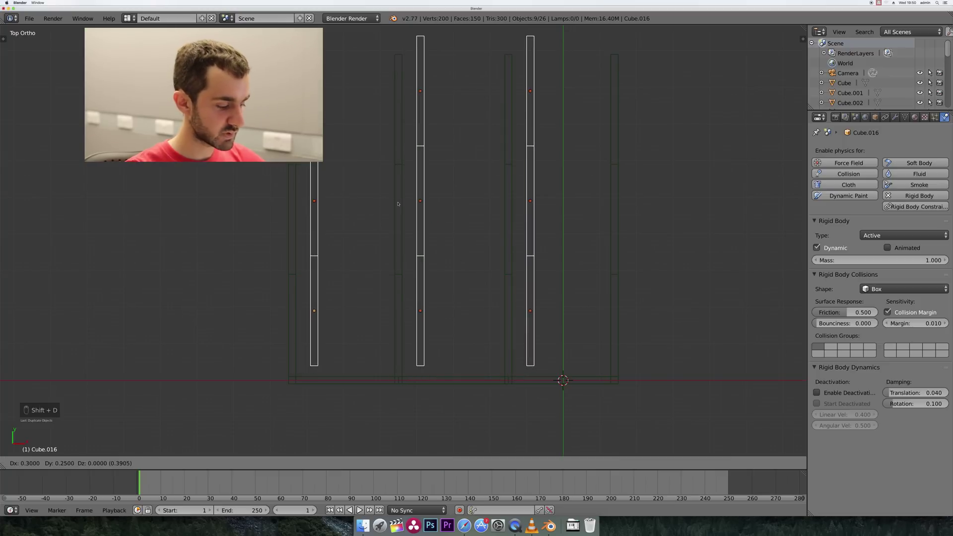
pyautogui.press('x')
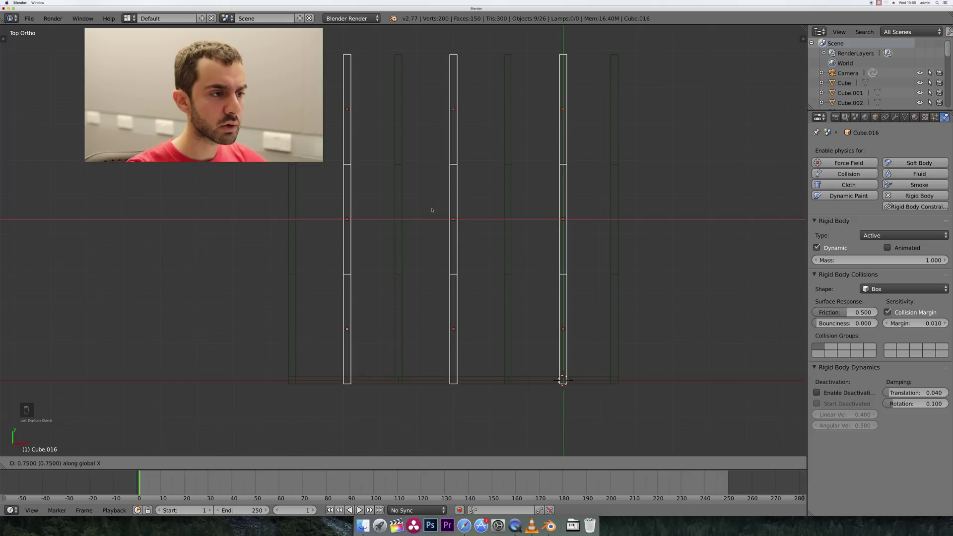
pyautogui.click(432, 210)
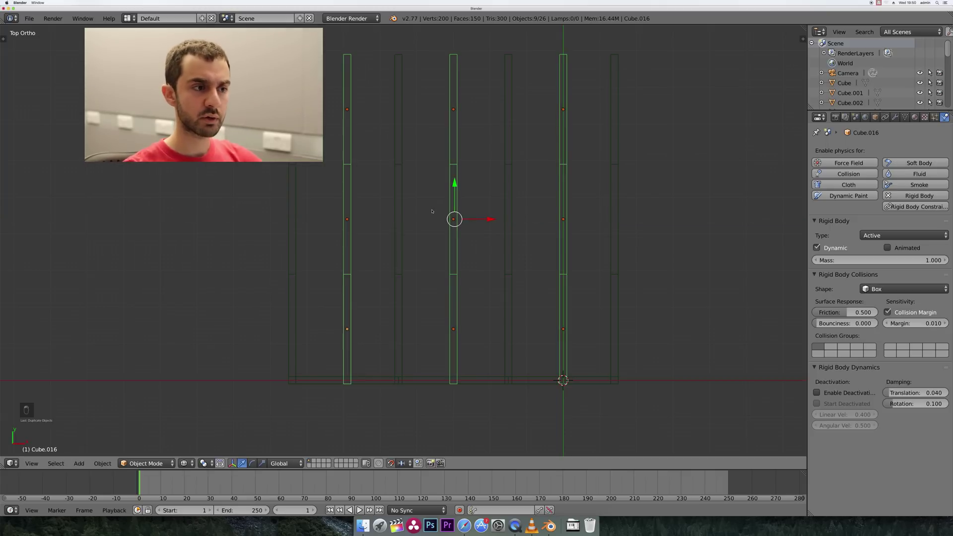
pyautogui.moveTo(502, 337); pyautogui.dragTo(474, 276, button='middle')
# Select the three front base planks and delete them.
pyautogui.rightClick(473, 273)
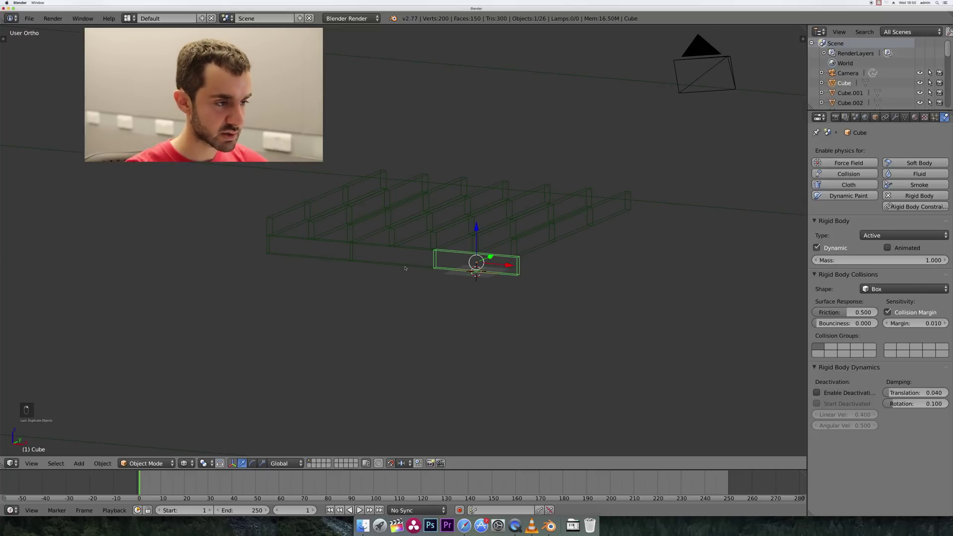
pyautogui.keyDown('shift'); pyautogui.rightClick(397, 268); pyautogui.keyUp('shift')
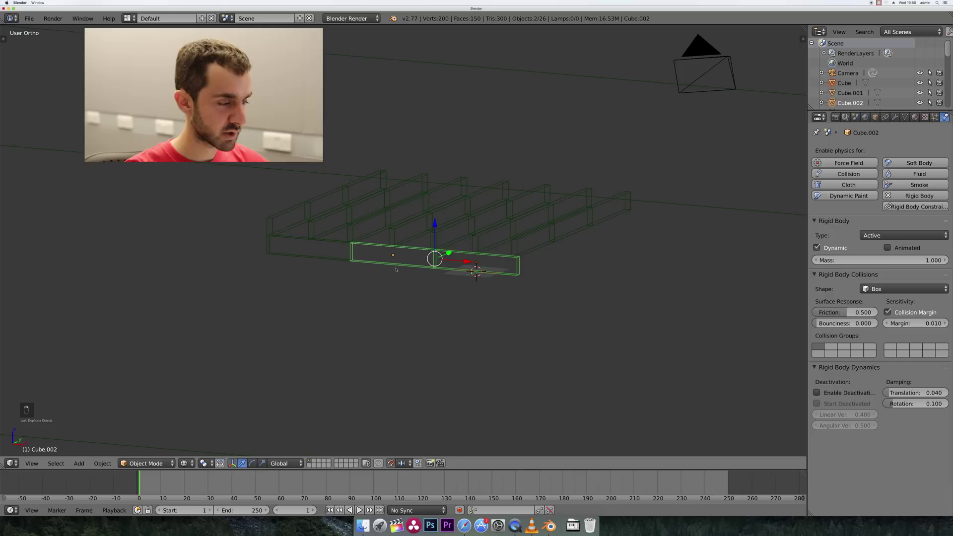
pyautogui.keyDown('shift'); pyautogui.rightClick(340, 262); pyautogui.keyUp('shift')
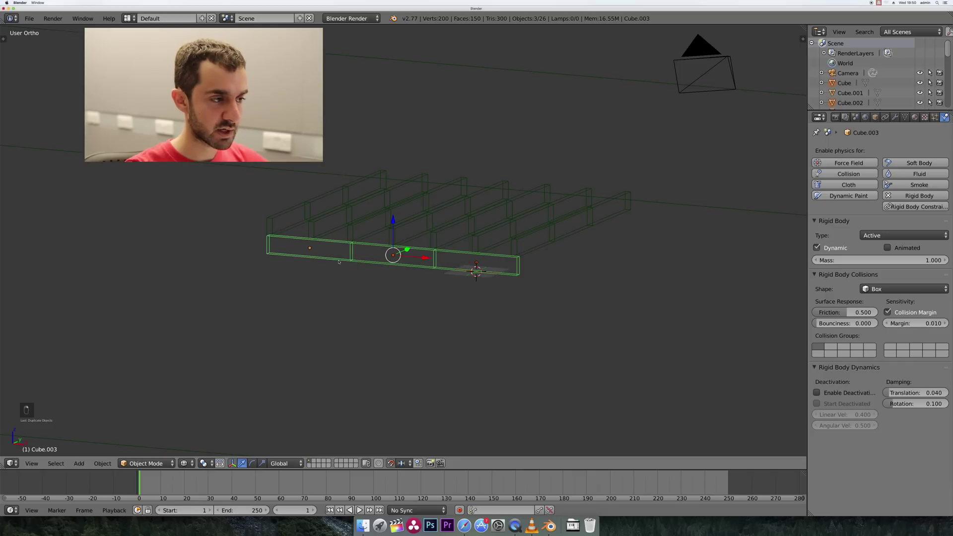
pyautogui.press('x')
pyautogui.click(398, 277)
# Duplicate all plank rows in place and rotate the copies 90 degrees about Z.
pyautogui.moveTo(520, 268); pyautogui.dragTo(449, 231, button='middle')
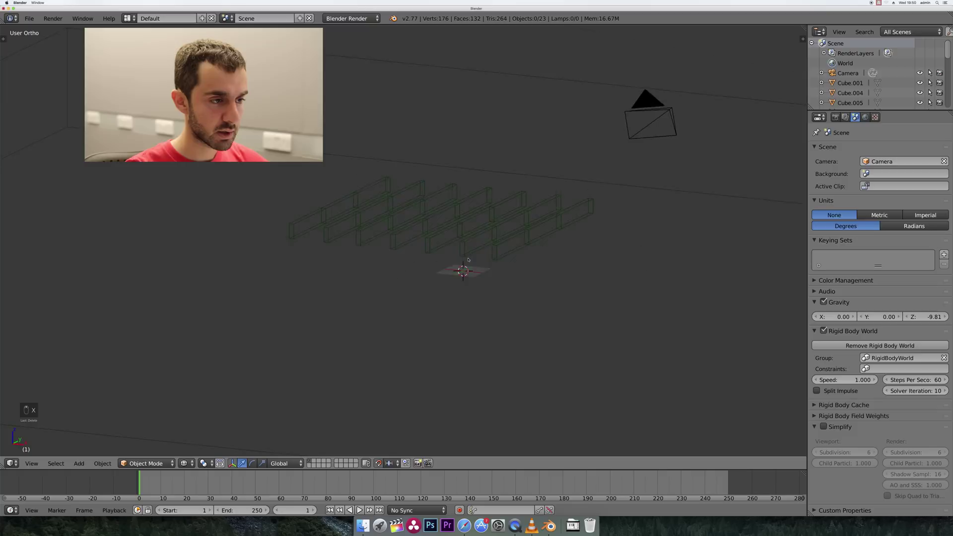
pyautogui.press('b')
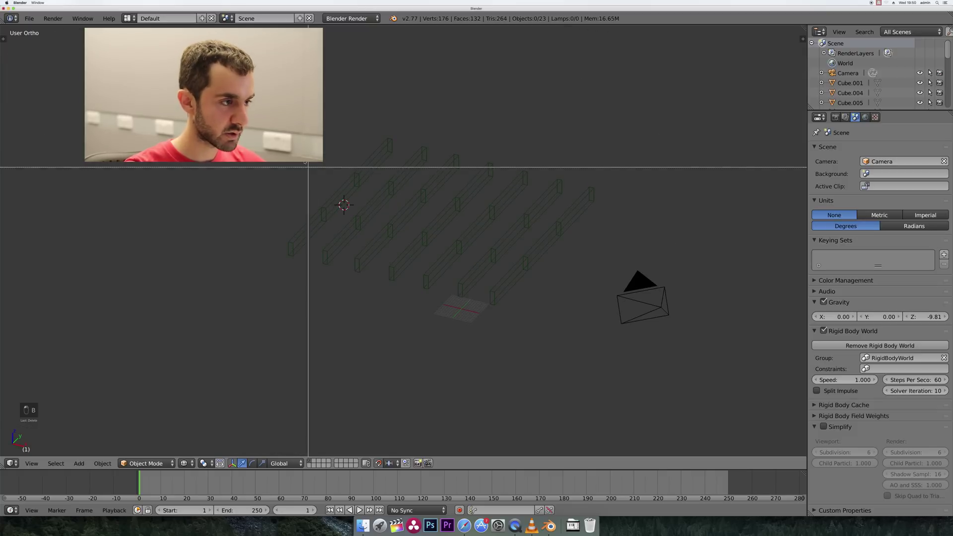
pyautogui.moveTo(304, 164); pyautogui.dragTo(347, 211)
pyautogui.press('b')
pyautogui.moveTo(312, 151); pyautogui.dragTo(567, 333)
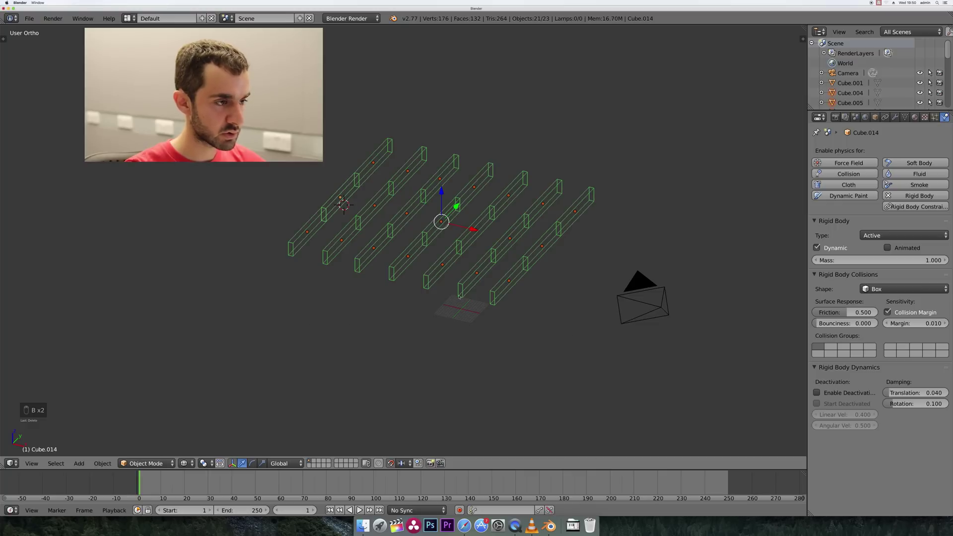
pyautogui.hotkey('shift', 'd')
pyautogui.press('z')
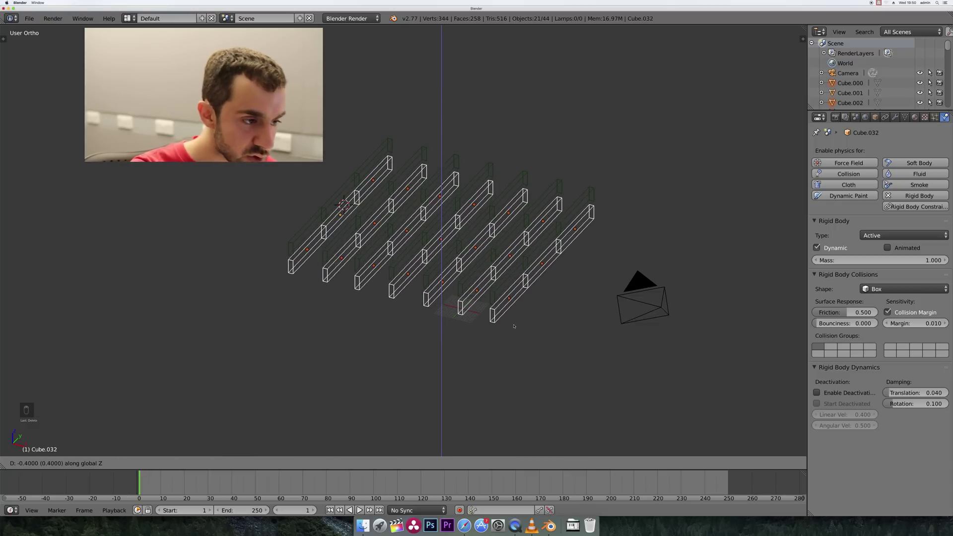
pyautogui.rightClick(522, 296)
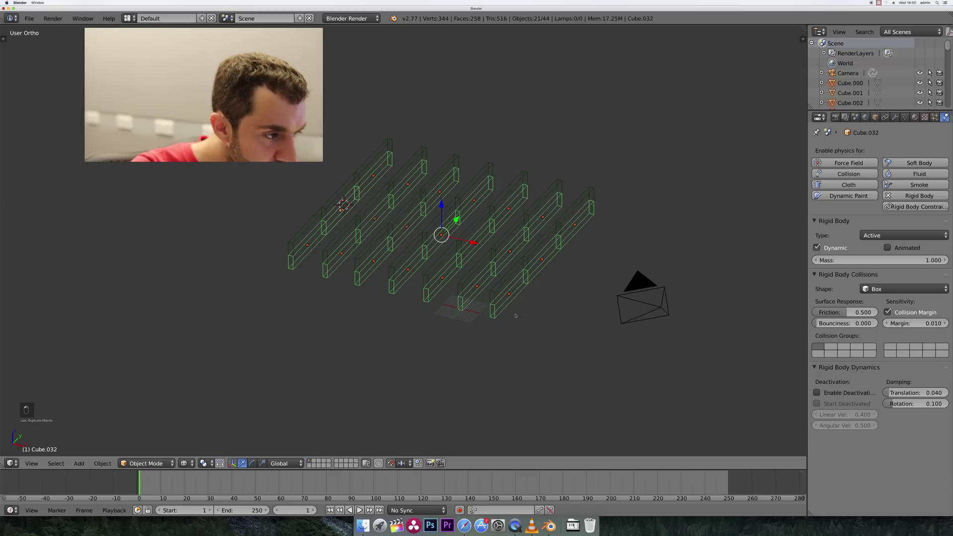
pyautogui.write('rz')
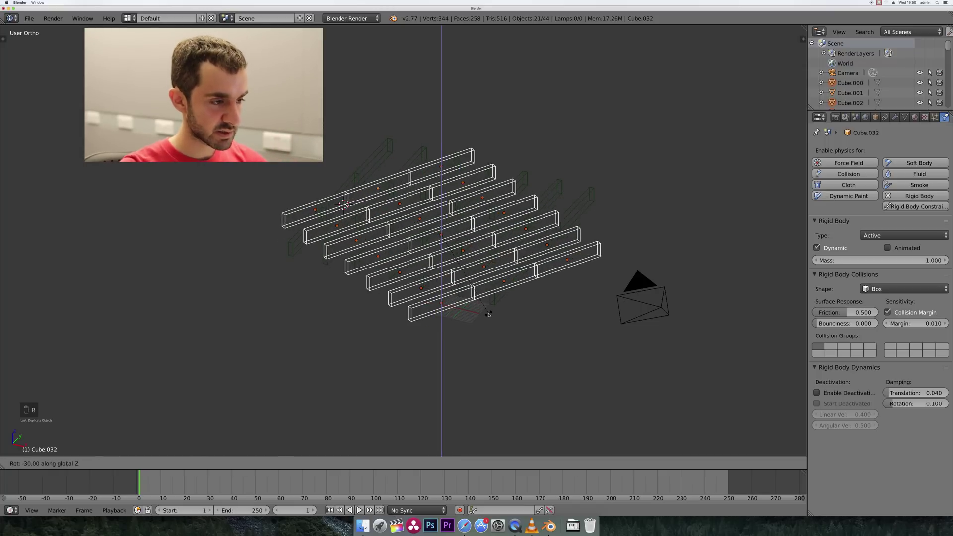
pyautogui.write('90')
pyautogui.press('Return')
# Inspect the crossed layers and box-select the whole plank grid in wireframe.
pyautogui.press('z')
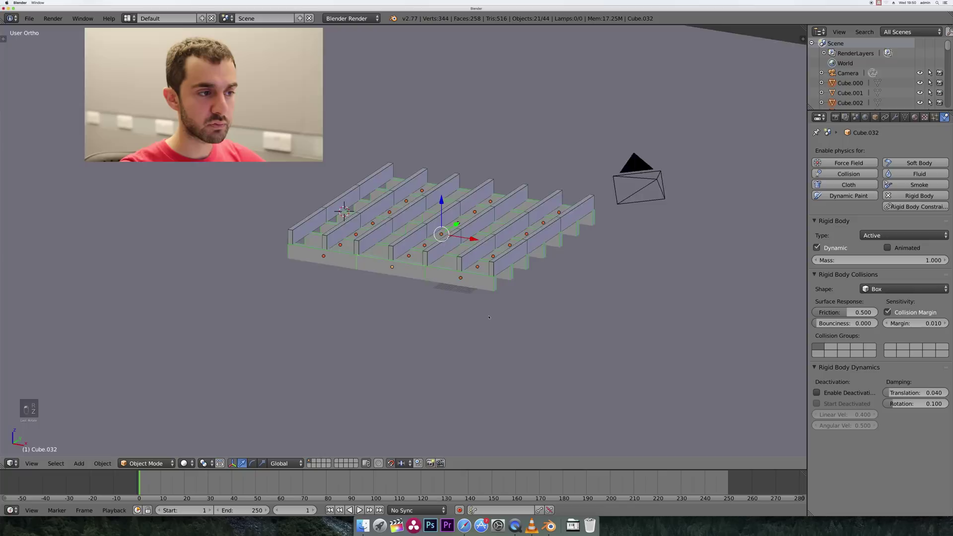
pyautogui.moveTo(489, 318); pyautogui.dragTo(488, 322, button='middle')
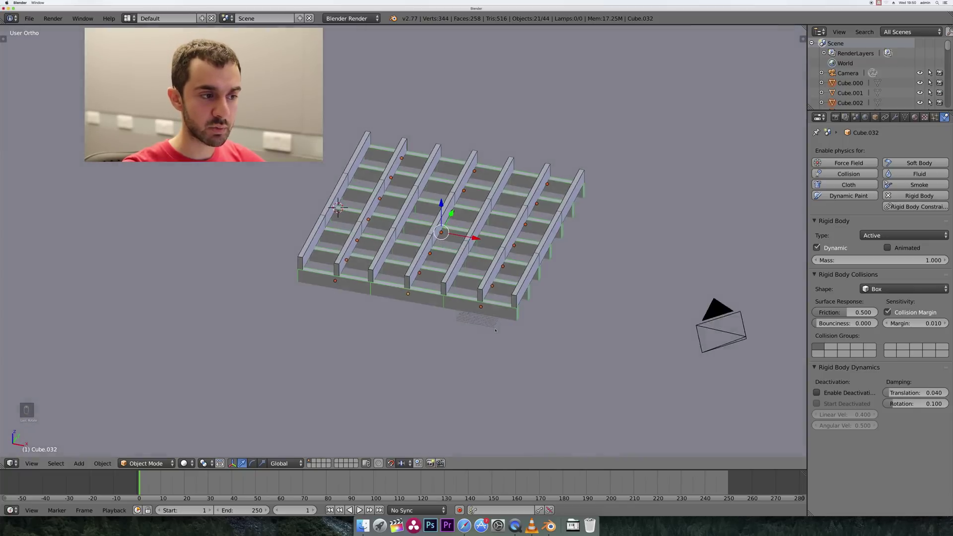
pyautogui.moveTo(496, 330); pyautogui.dragTo(492, 320, button='middle')
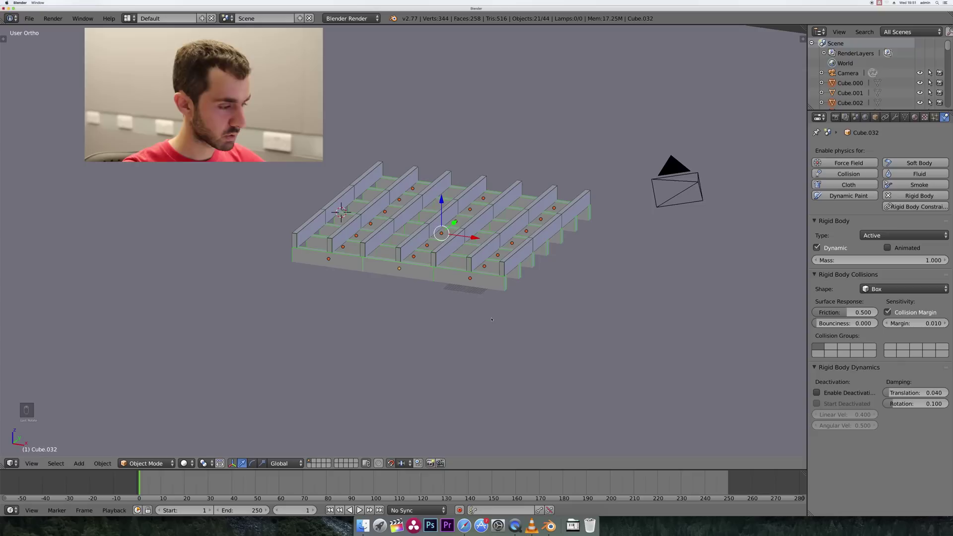
pyautogui.press('z')
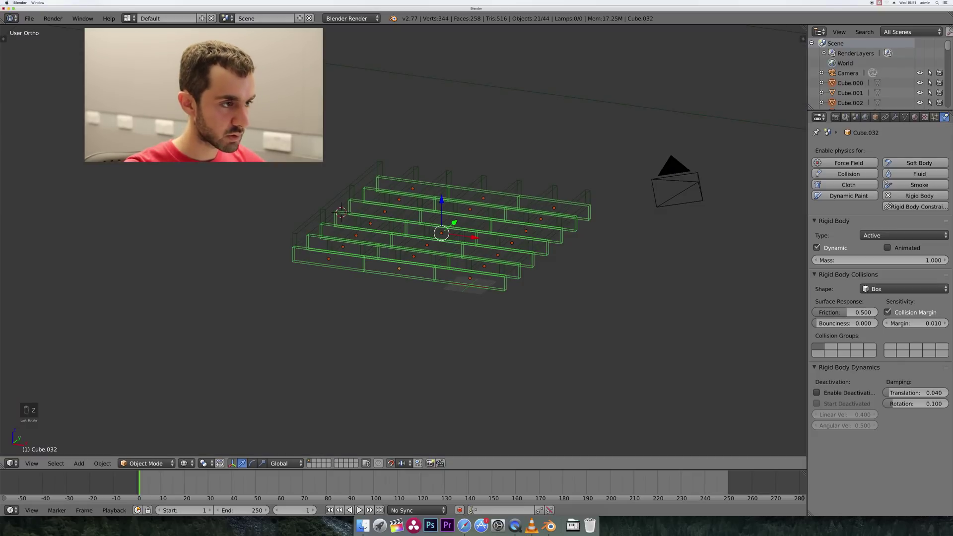
pyautogui.press('b')
pyautogui.moveTo(298, 149); pyautogui.dragTo(601, 323)
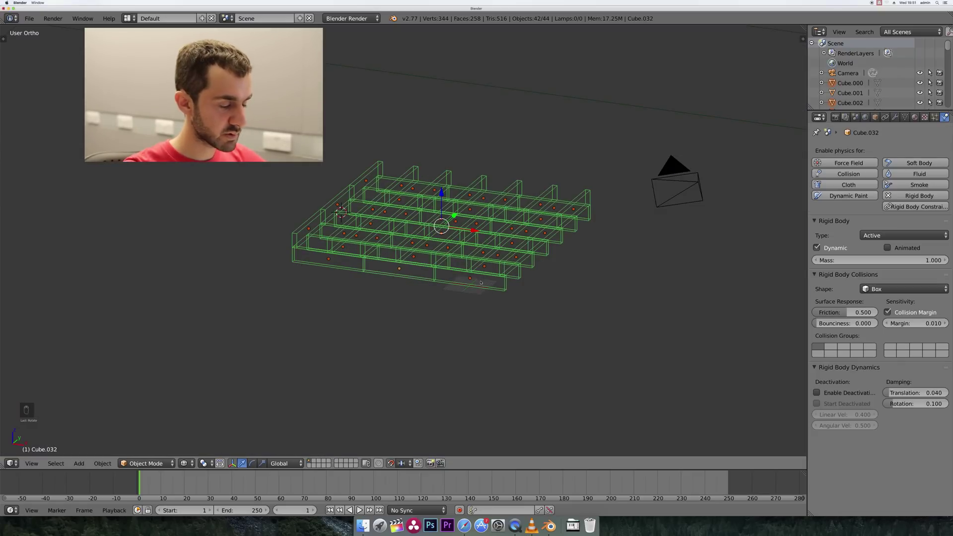
# Stack duplicated grid layers upward into a 506-object tower, then deselect everything.
pyautogui.press('z')
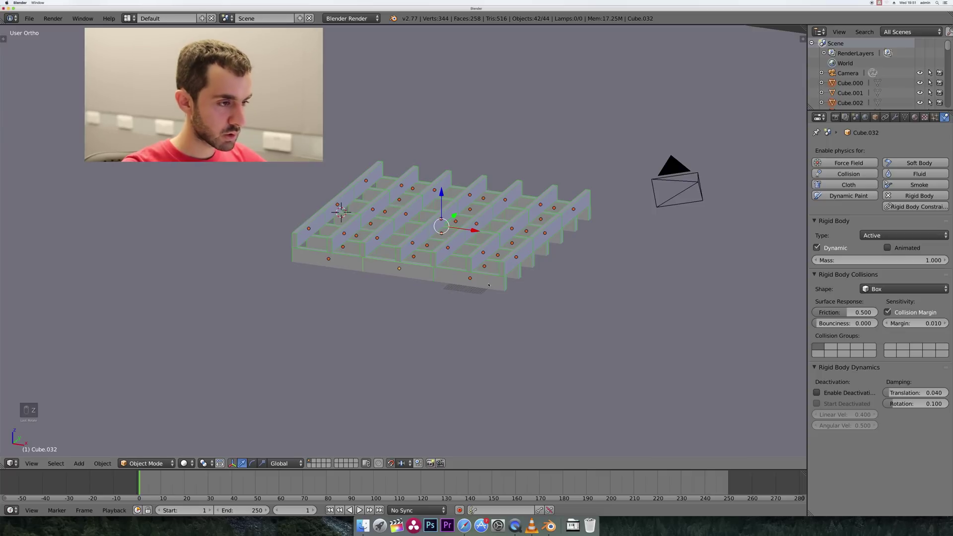
pyautogui.hotkey('shift', 'd')
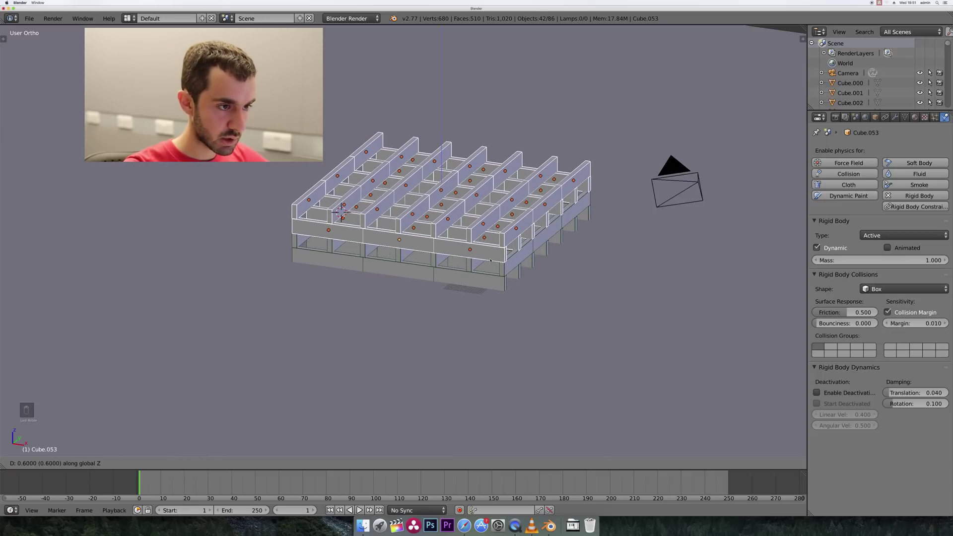
pyautogui.click(494, 265)
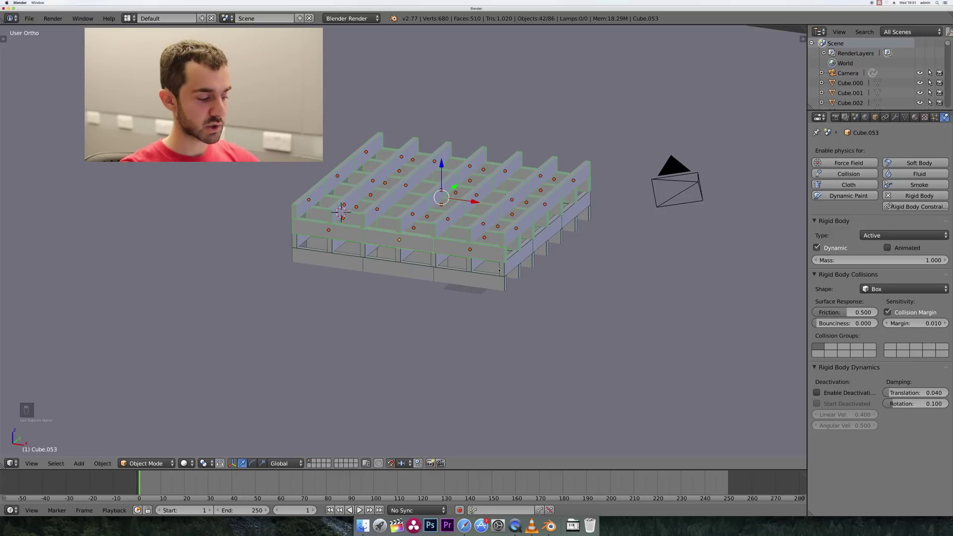
pyautogui.hotkey('shift', 'r')
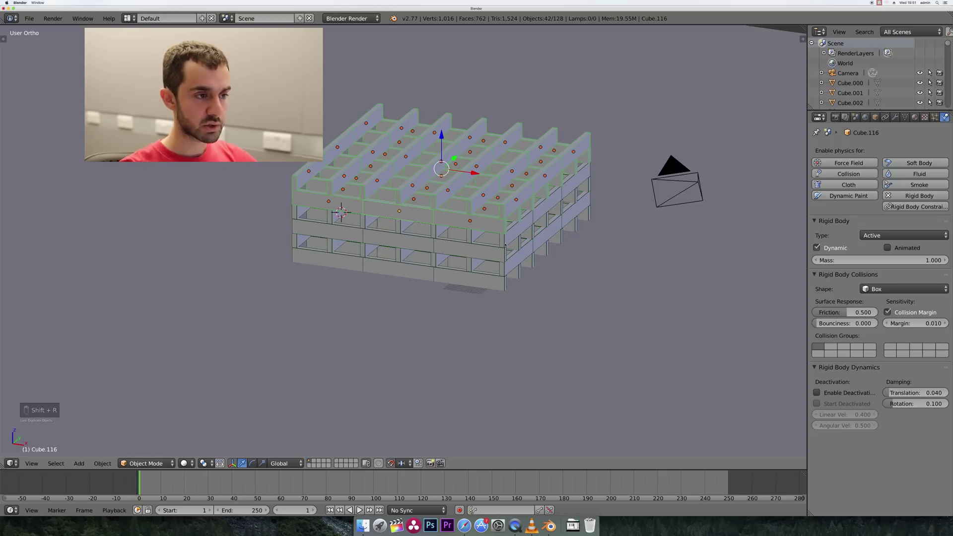
pyautogui.scroll(-4, 506, 244)
pyautogui.keyDown('shift'); pyautogui.moveTo(501, 246); pyautogui.dragTo(501, 266, button='middle'); pyautogui.keyUp('shift')
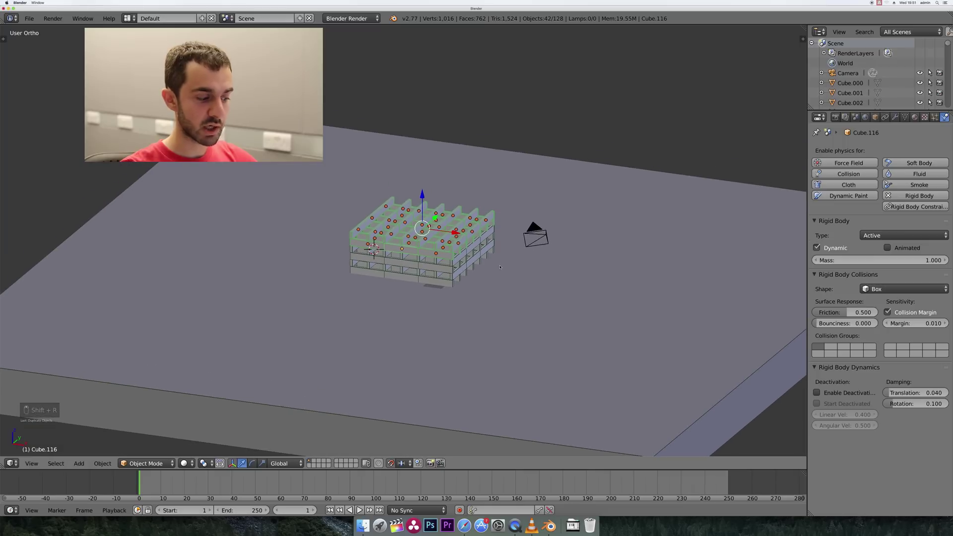
pyautogui.hotkey('shift', 'r')
pyautogui.hotkey('shift', 'r')
pyautogui.hotkey('shift', 'r')
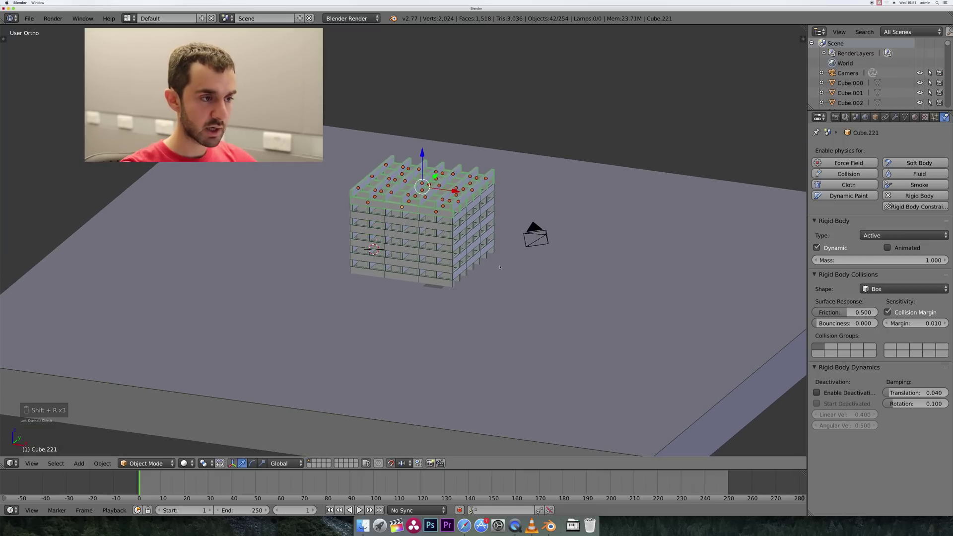
pyautogui.hotkey('shift', 'r')
pyautogui.hotkey('shift', 'r')
pyautogui.hotkey('shift', 'r')
pyautogui.hotkey('shift', 'r')
pyautogui.hotkey('shift', 'r')
pyautogui.keyDown('shift'); pyautogui.moveTo(467, 226); pyautogui.dragTo(475, 249, button='middle'); pyautogui.keyUp('shift')
pyautogui.hotkey('shift', 'r')
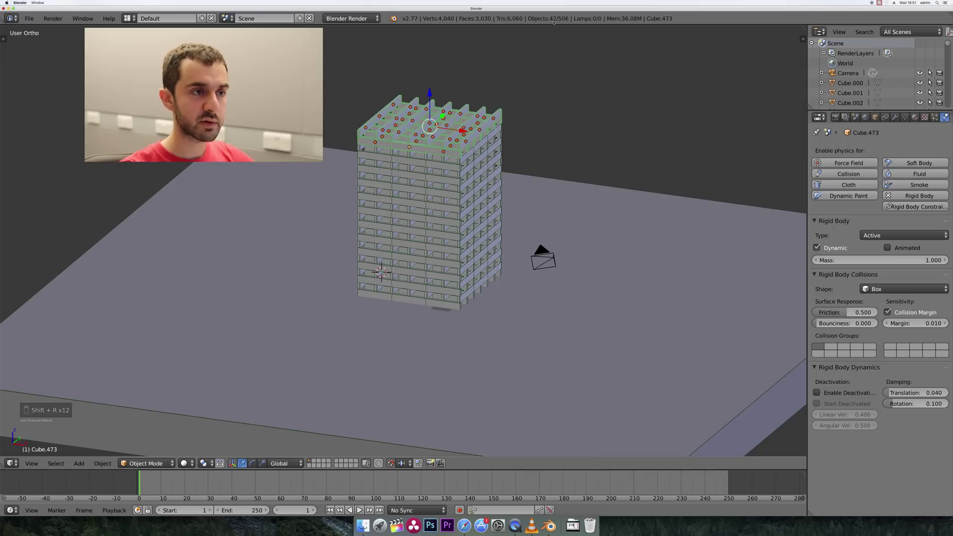
pyautogui.press('a')
pyautogui.moveTo(519, 146)
pyautogui.mouseDown(button='middle')
pyautogui.moveTo(550, 195)
pyautogui.moveTo(564, 188)
pyautogui.moveTo(446, 204)
pyautogui.mouseUp(button='middle')
# Play the simulation from frame 1 to test the tower, then stop and rewind.
pyautogui.hotkey('shift', 'Left')
pyautogui.hotkey('alt', 'a')
pyautogui.scroll(3, 446, 204)
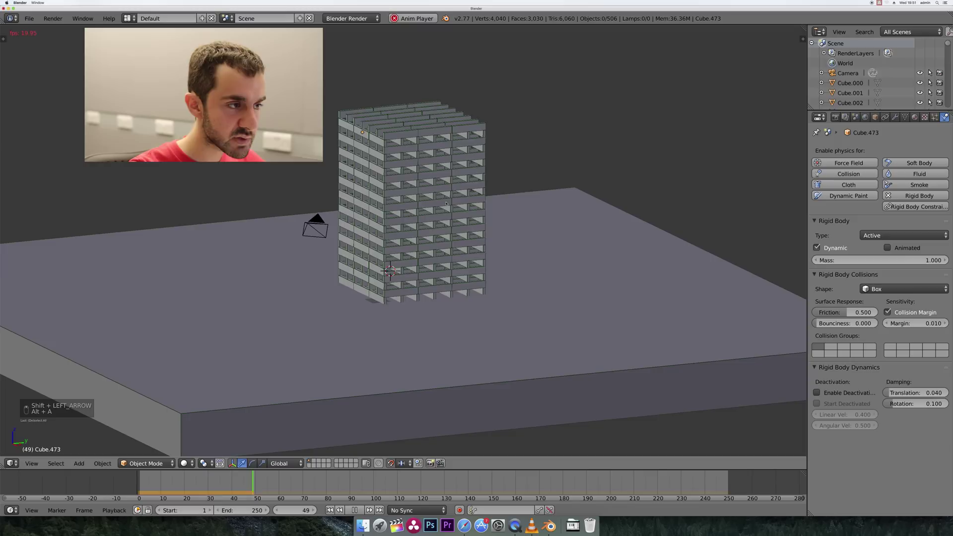
pyautogui.hotkey('alt', 'a')
pyautogui.hotkey('shift', 'Left')
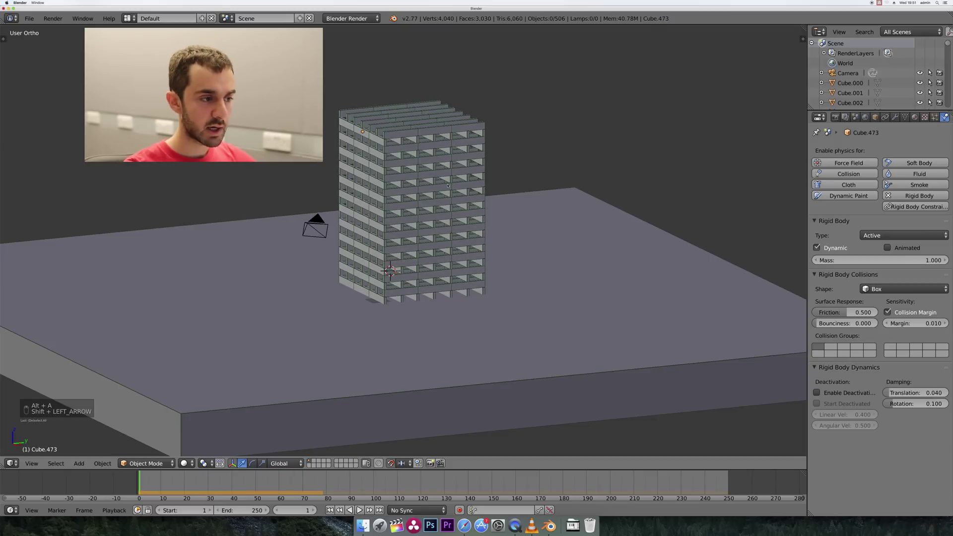
# Set Rigid Body World Steps Per Second to 240 and replay from the start.
pyautogui.click(856, 117)
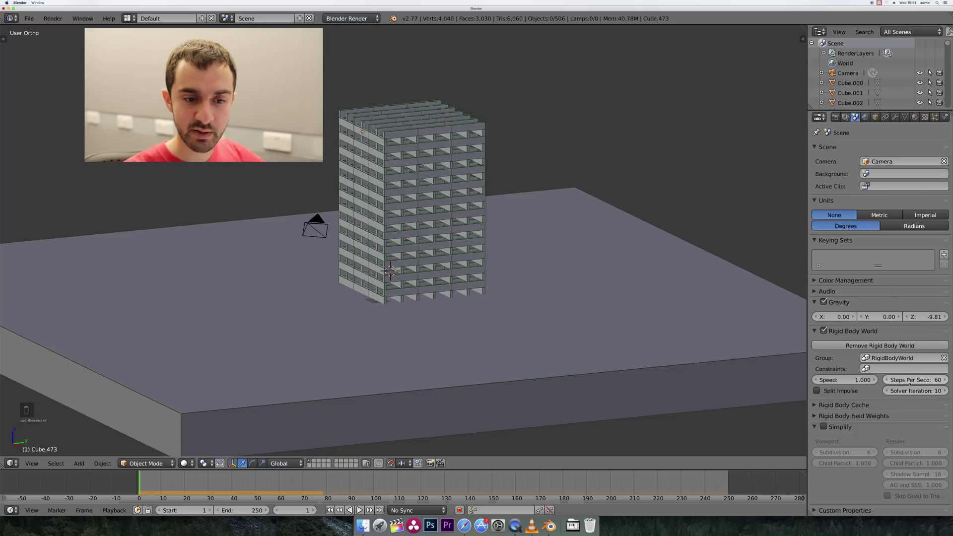
pyautogui.click(929, 381)
pyautogui.write('240')
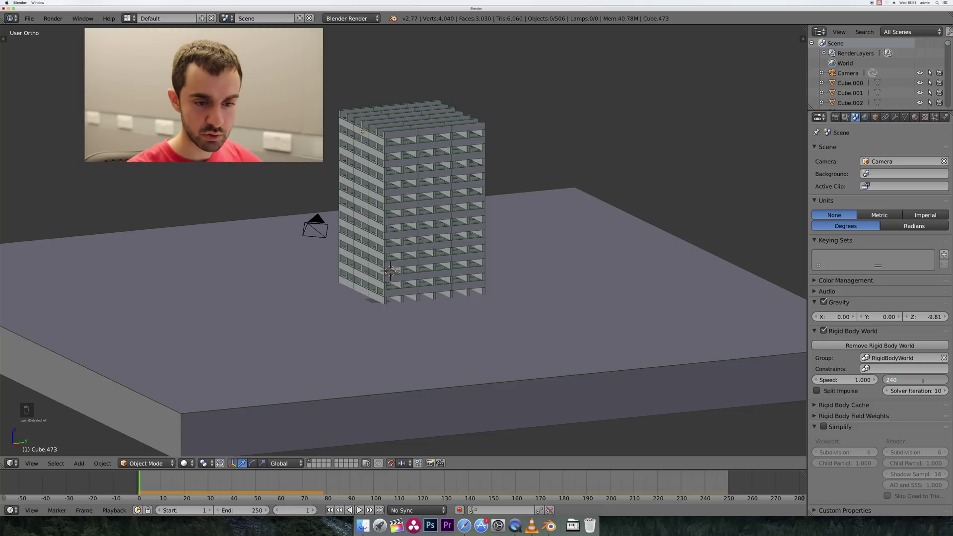
pyautogui.press('Return')
pyautogui.hotkey('shift', 'Left')
pyautogui.hotkey('alt', 'a')
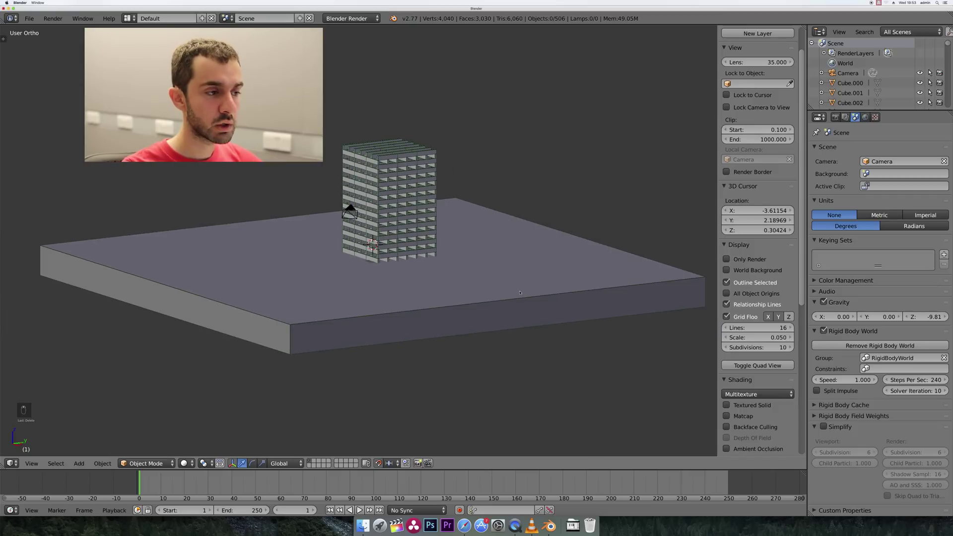
pyautogui.moveTo(553, 302); pyautogui.dragTo(522, 288, button='middle')
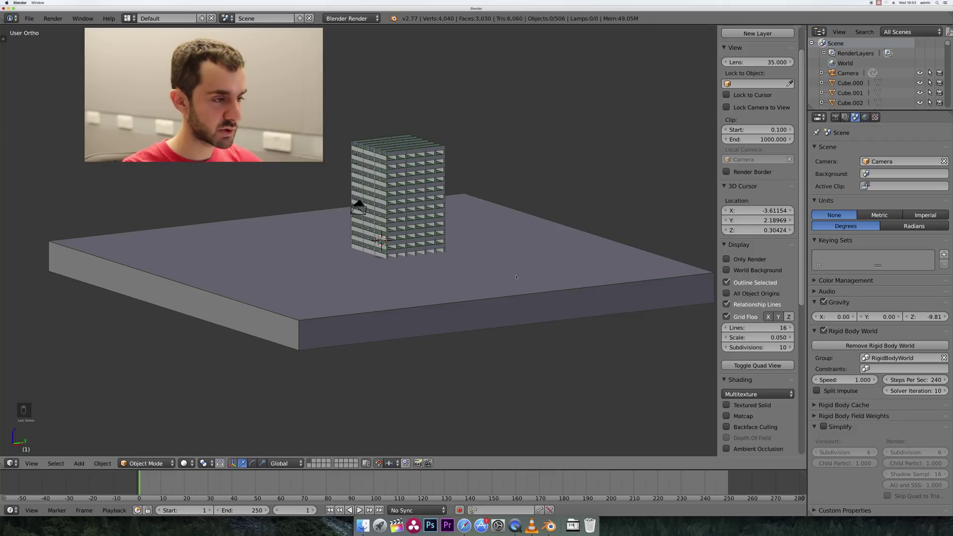
# Add a UV sphere and move it along Y in front of the tower.
pyautogui.hotkey('shift', 'a')
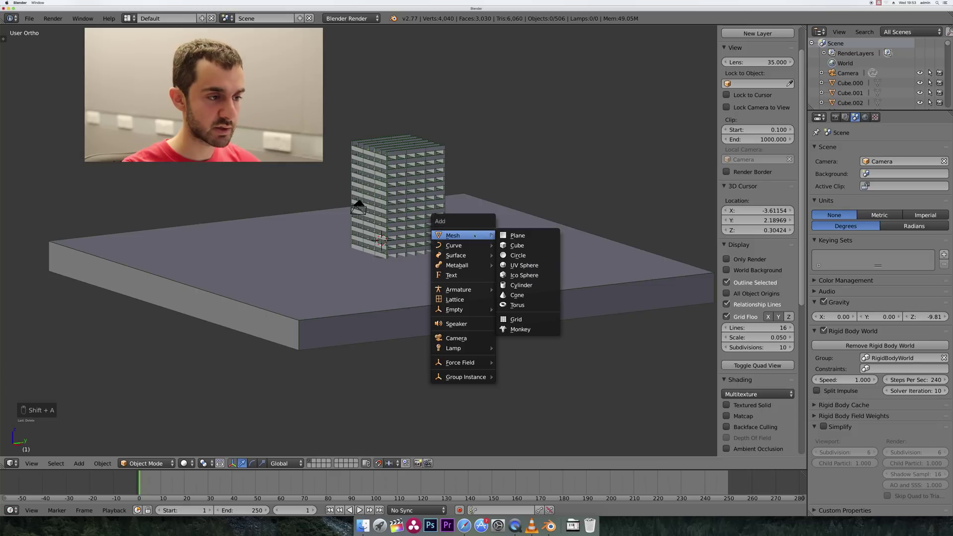
pyautogui.click(524, 265)
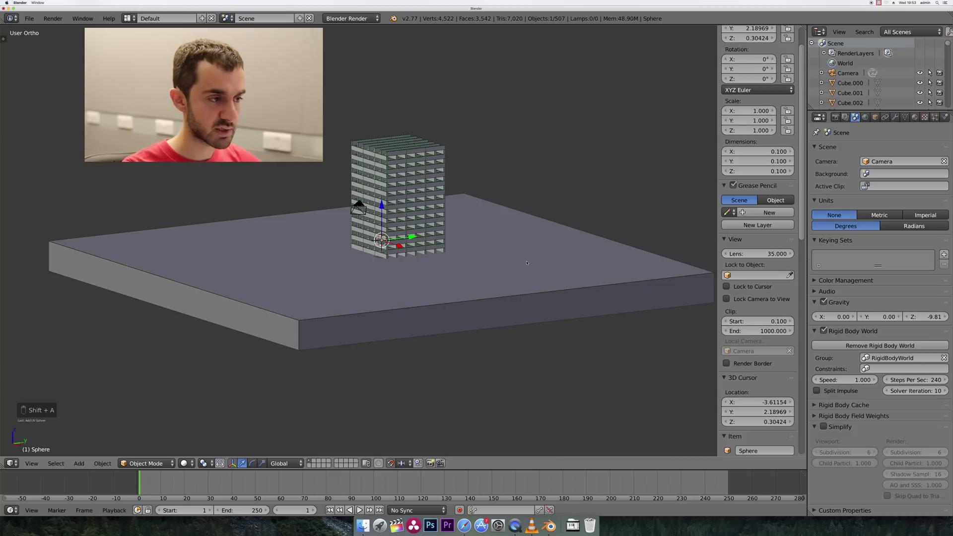
pyautogui.press('g')
pyautogui.press('y')
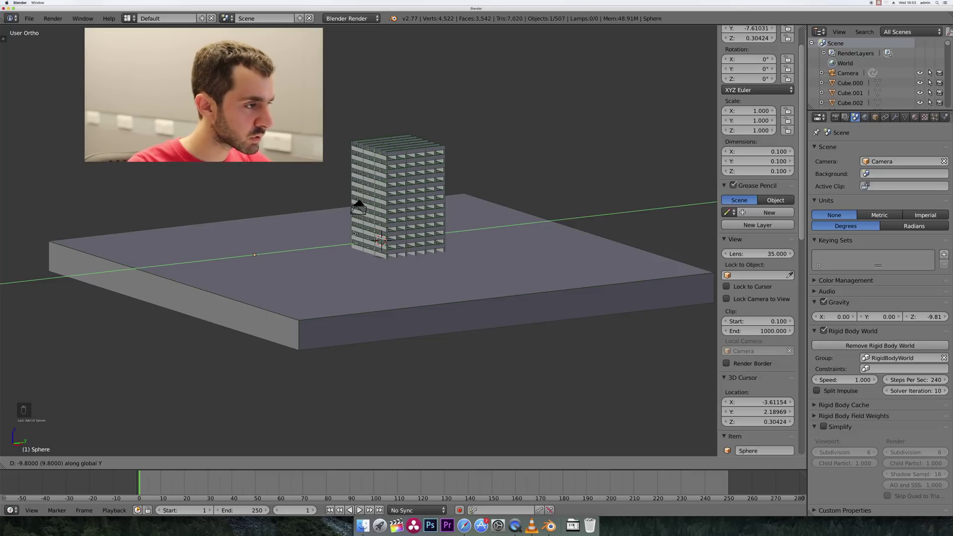
pyautogui.click(357, 232)
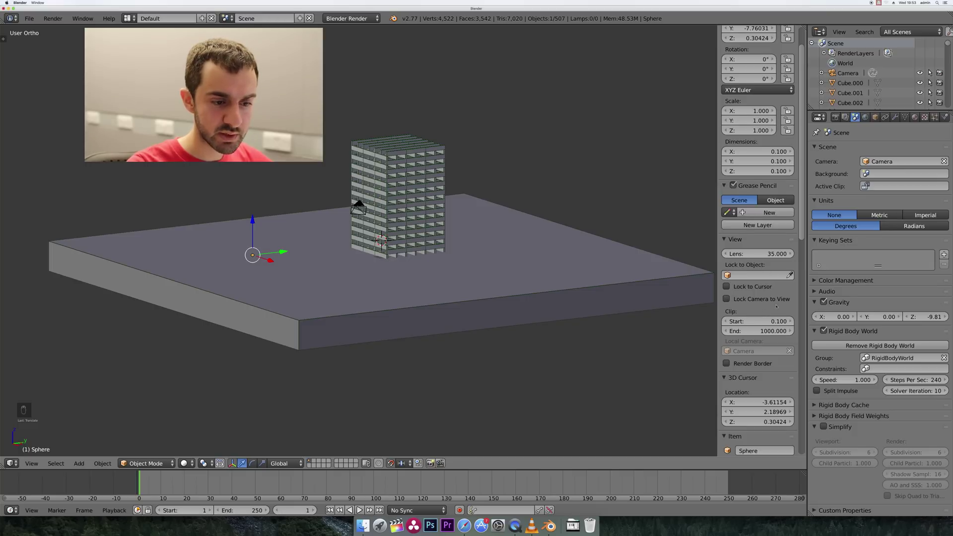
# Scale the sphere up to twice its size.
pyautogui.scroll(-1, 777, 306)
pyautogui.scroll(-1, 777, 307)
pyautogui.scroll(-1, 777, 306)
pyautogui.scroll(-1, 777, 307)
pyautogui.scroll(-2, 777, 306)
pyautogui.scroll(-2, 777, 308)
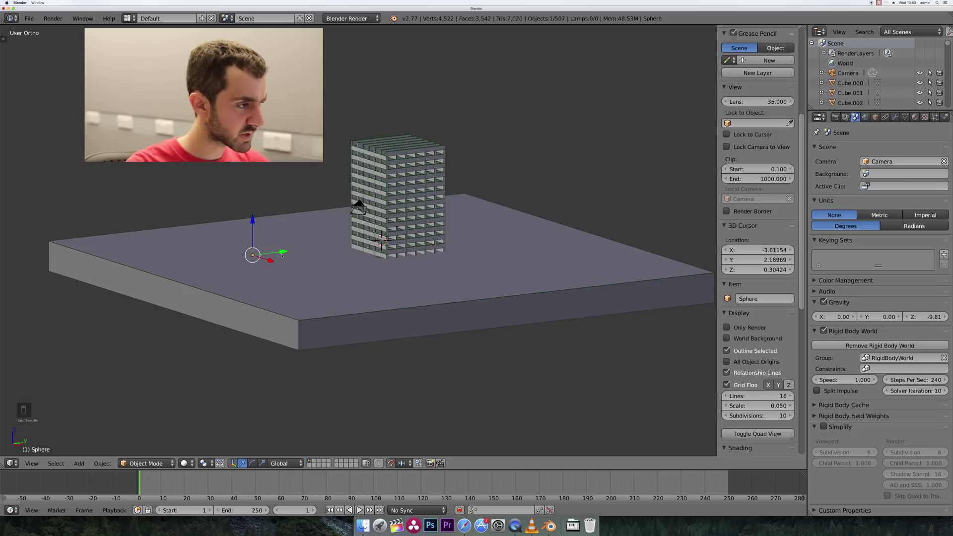
pyautogui.write('s20')
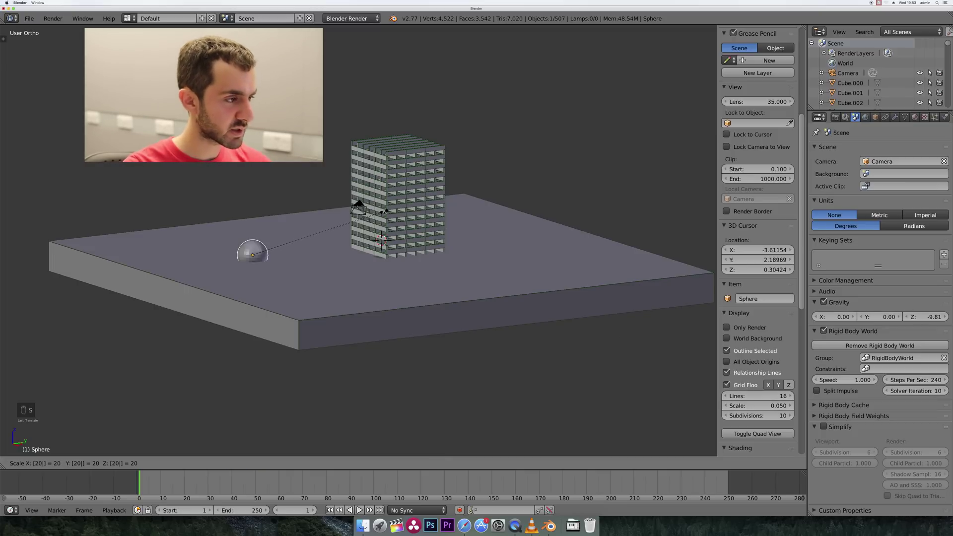
pyautogui.click(383, 212)
# Raise the sphere along Z onto the slab and adjust its size.
pyautogui.moveTo(383, 212)
pyautogui.mouseDown(button='middle')
pyautogui.moveTo(348, 214)
pyautogui.moveTo(402, 240)
pyautogui.mouseUp(button='middle')
pyautogui.scroll(3, 396, 254)
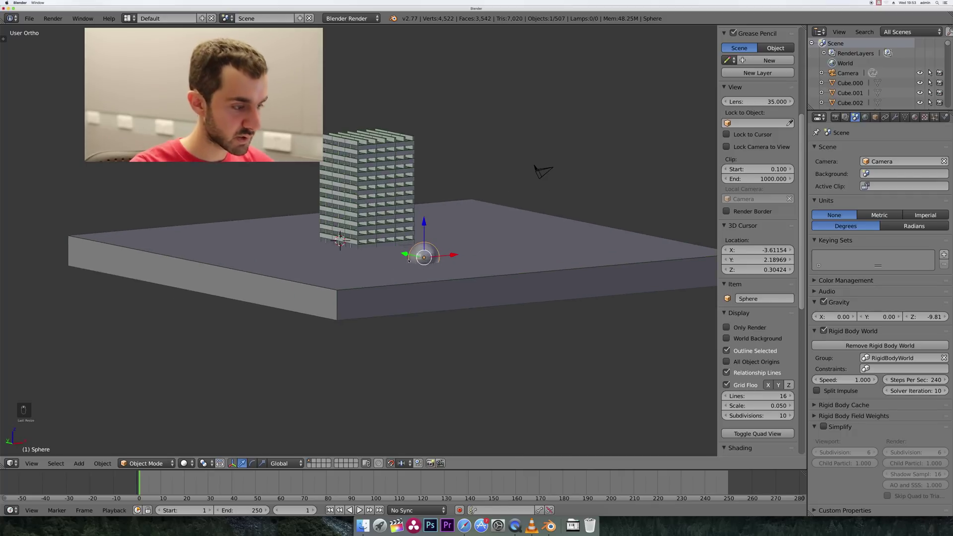
pyautogui.press('g')
pyautogui.press('z')
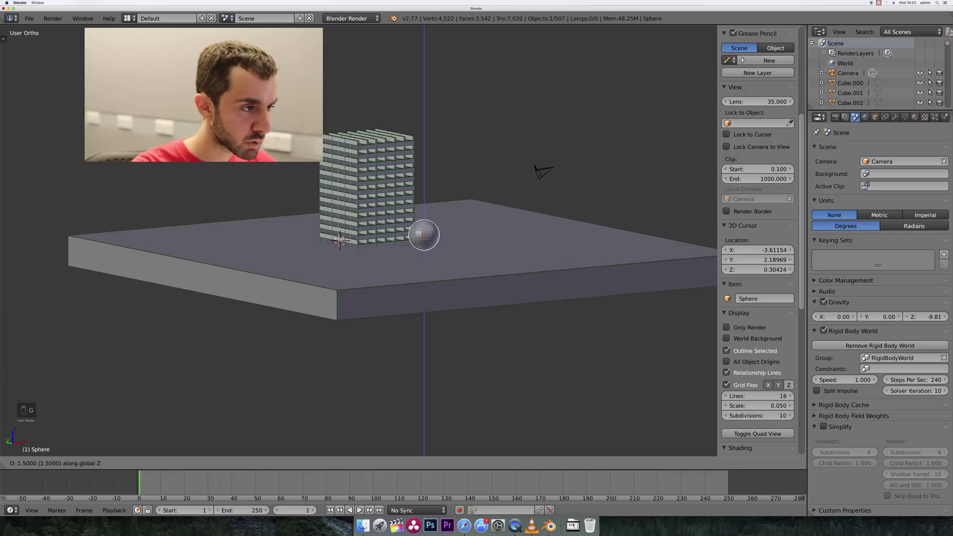
pyautogui.click(422, 244)
pyautogui.press('s')
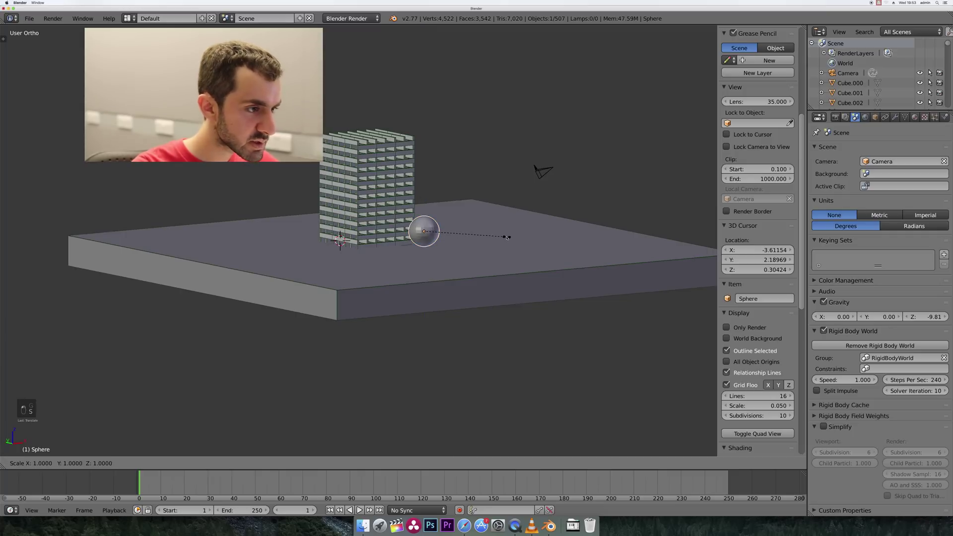
pyautogui.click(495, 236)
# Reposition the sphere across the slab from Top view, beside the tower.
pyautogui.press('KP_7')
pyautogui.press('g')
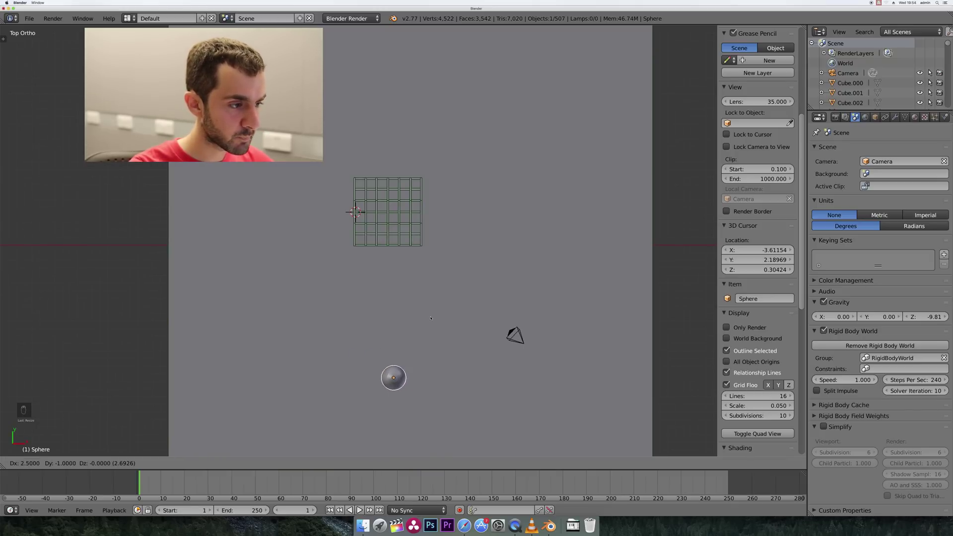
pyautogui.click(431, 318)
pyautogui.moveTo(431, 319); pyautogui.dragTo(387, 301, button='middle')
# Make the sphere an active rigid body and preview the simulation.
pyautogui.press('t')
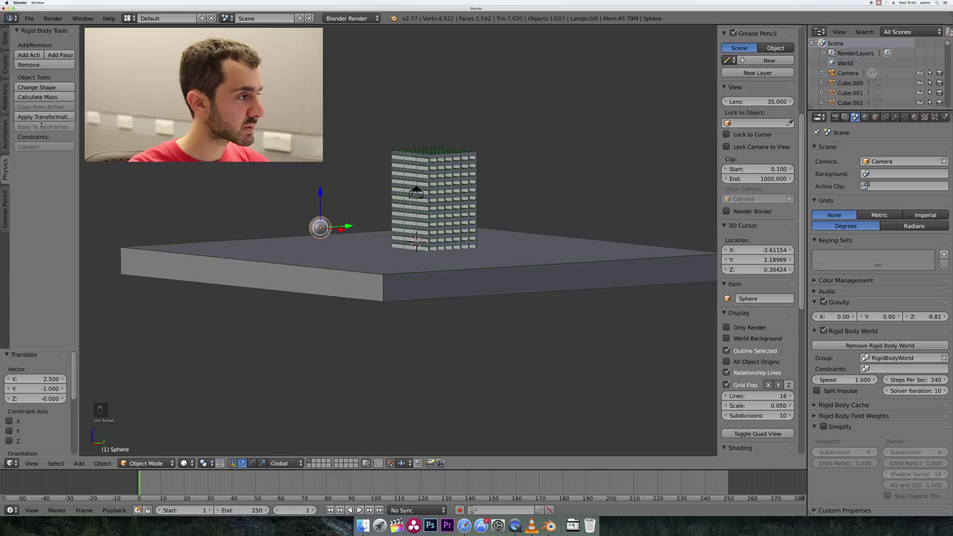
pyautogui.click(29, 55)
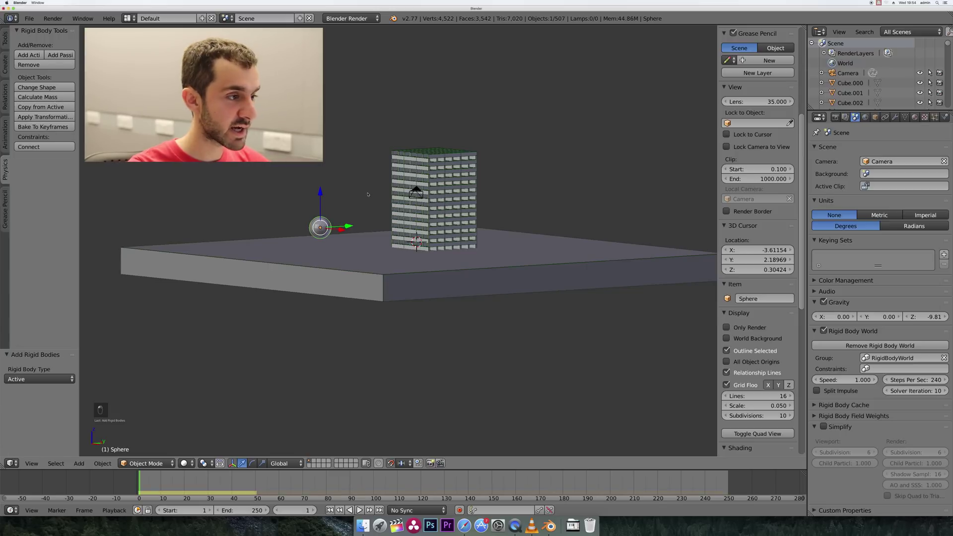
pyautogui.hotkey('shift', 'Left')
pyautogui.hotkey('alt', 'a')
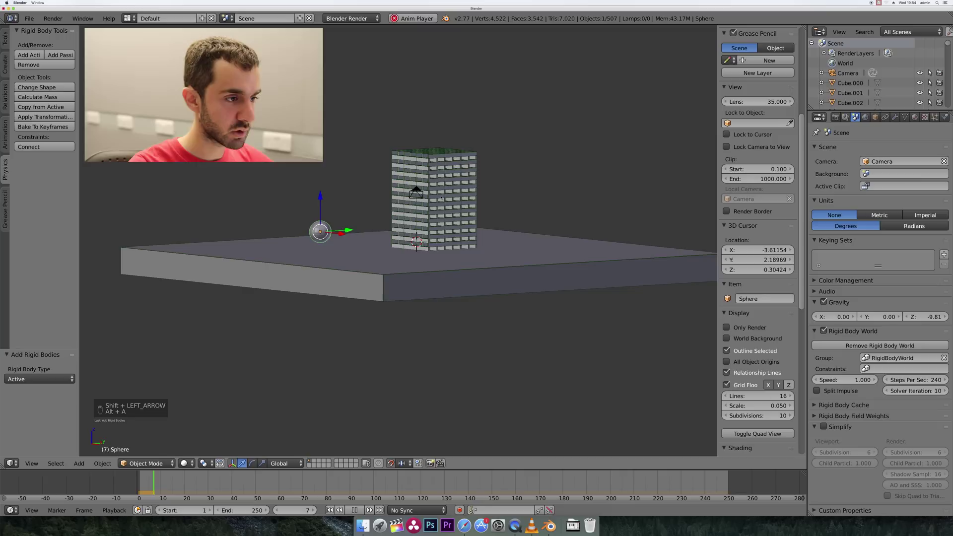
pyautogui.hotkey('alt', 'a')
pyautogui.hotkey('shift', 'Left')
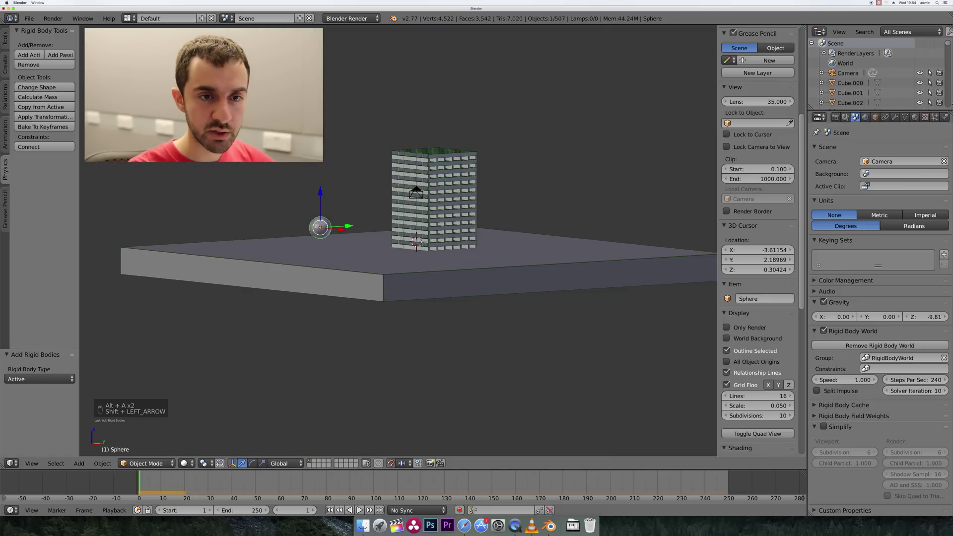
# Give the sphere a Sphere collision shape with collision margin 0.010.
pyautogui.click(945, 118)
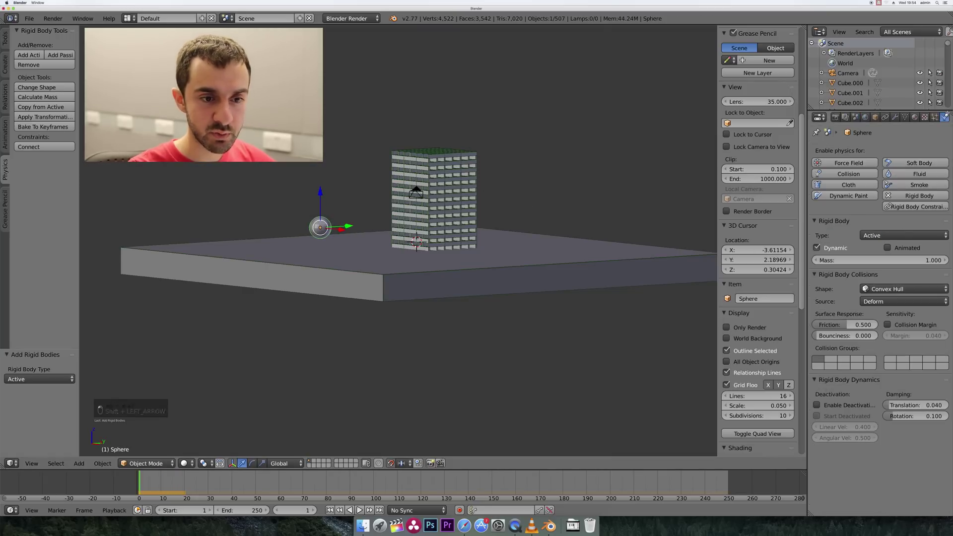
pyautogui.click(887, 289)
pyautogui.click(884, 267)
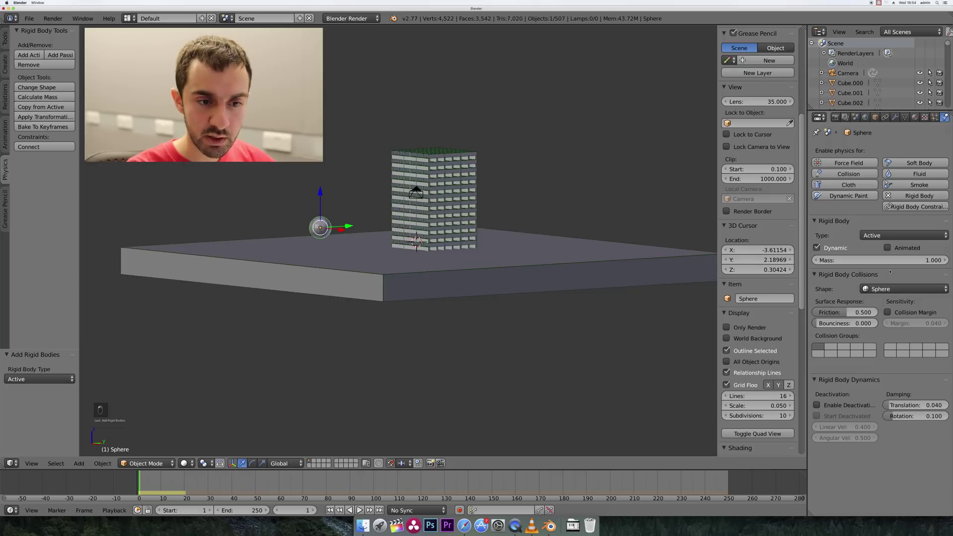
pyautogui.click(888, 313)
pyautogui.click(918, 323)
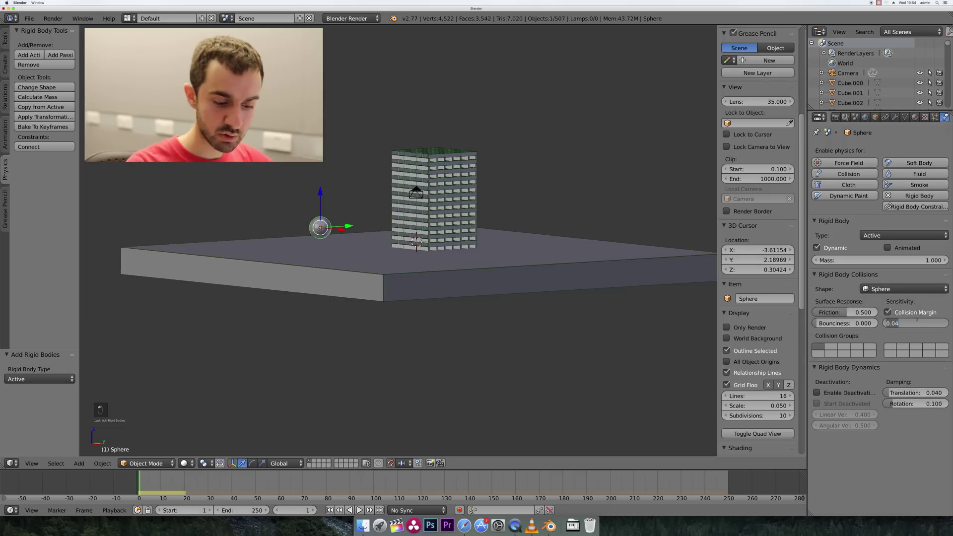
pyautogui.write('0.01')
pyautogui.press('Return')
pyautogui.hotkey('shift', 'Left')
pyautogui.scroll(2, 387, 251)
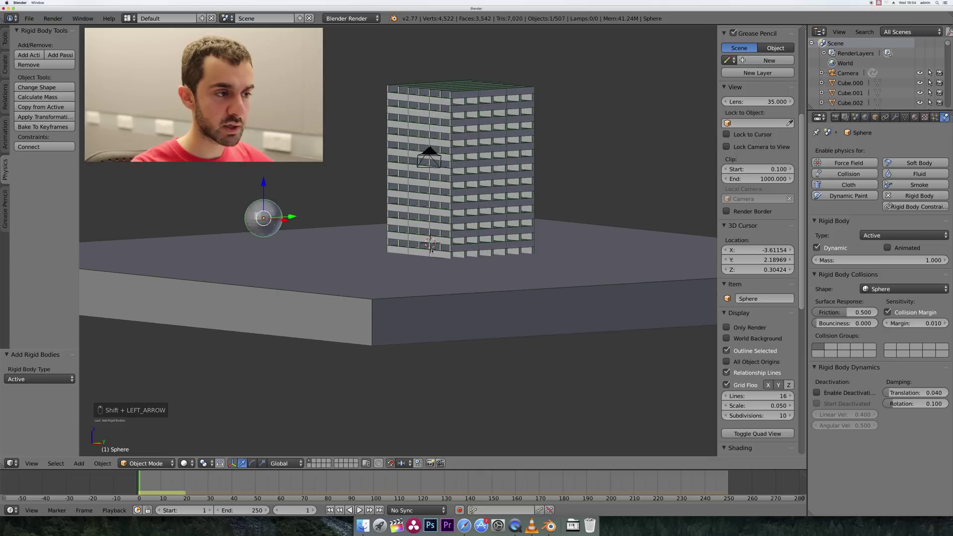
pyautogui.scroll(1, 350, 250)
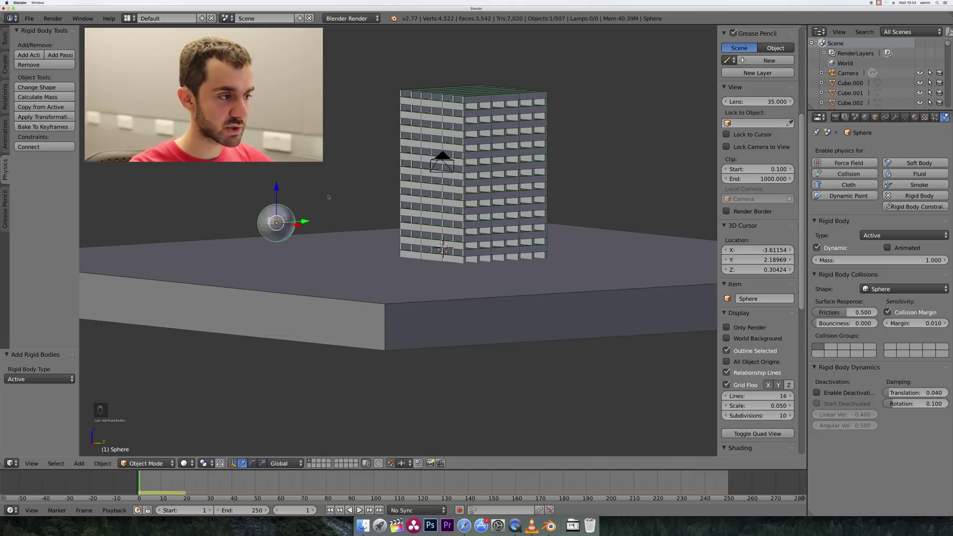
# Add a wind force field at the sphere and scale it by 20.
pyautogui.hotkey('shift', 's')
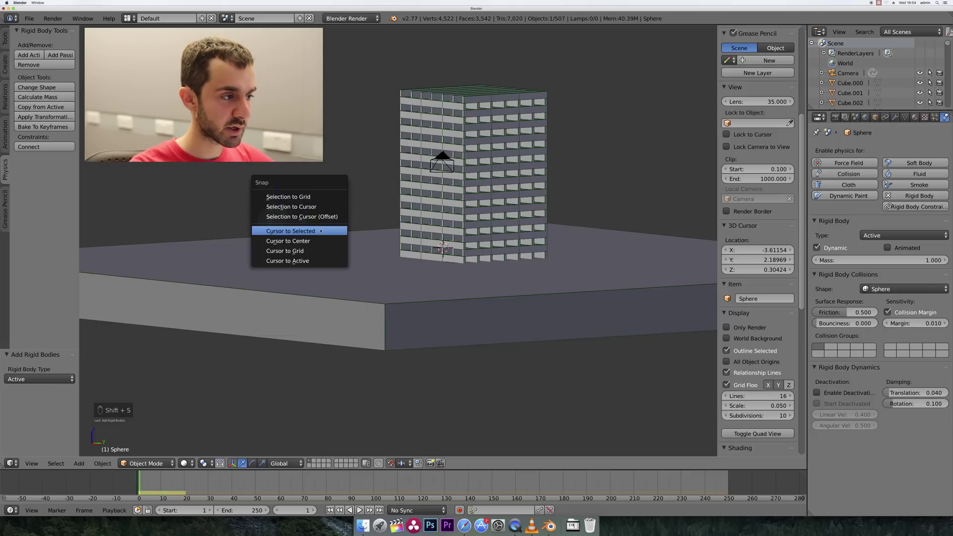
pyautogui.click(299, 231)
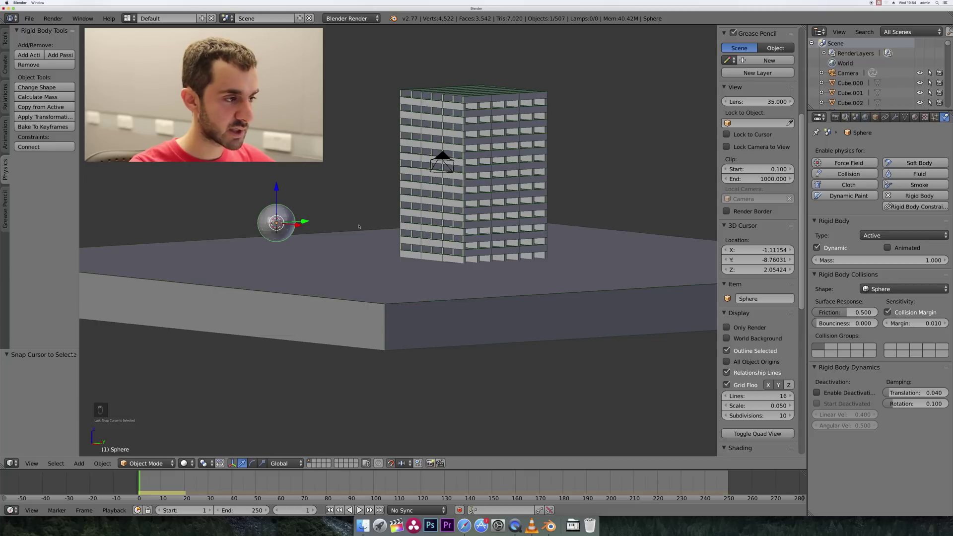
pyautogui.hotkey('shift', 'a')
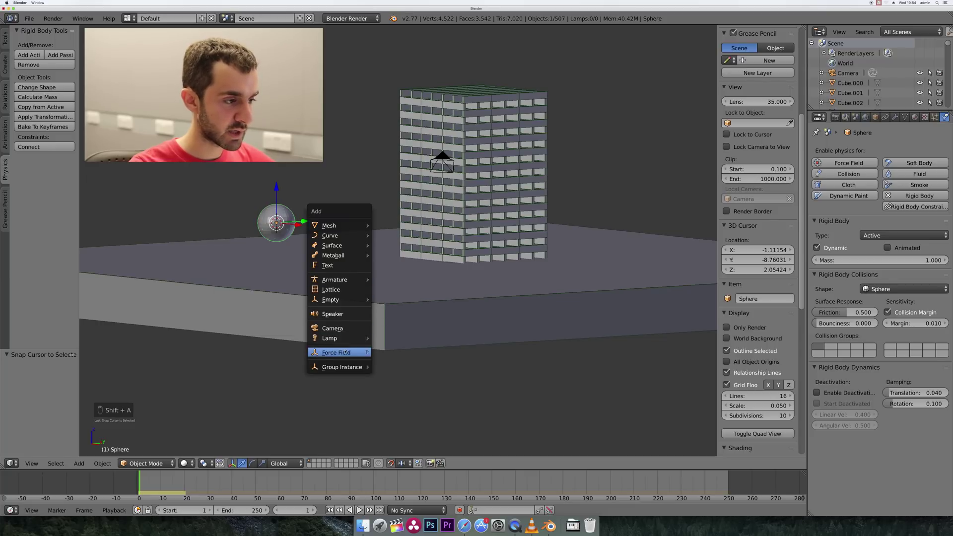
pyautogui.moveTo(339, 352)
pyautogui.click(392, 364)
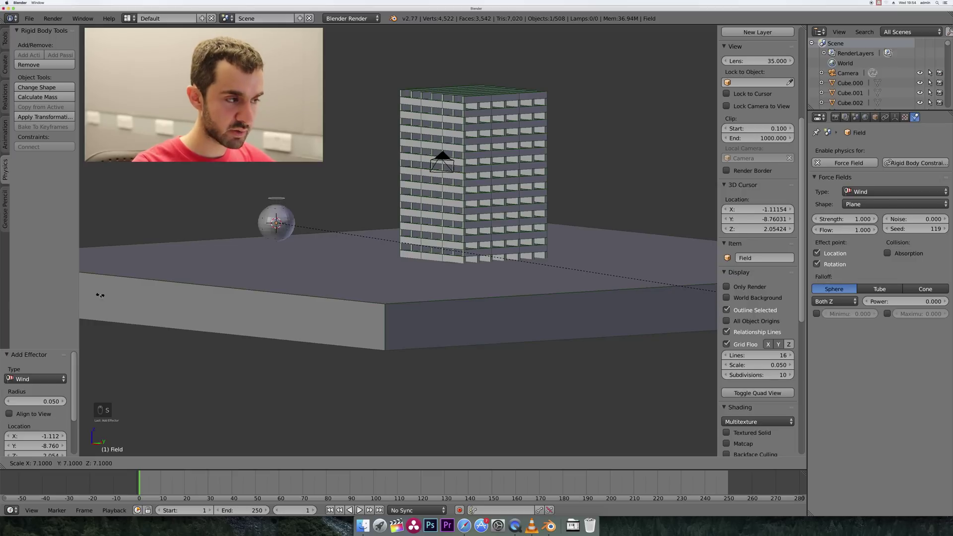
pyautogui.write('20')
pyautogui.press('Return')
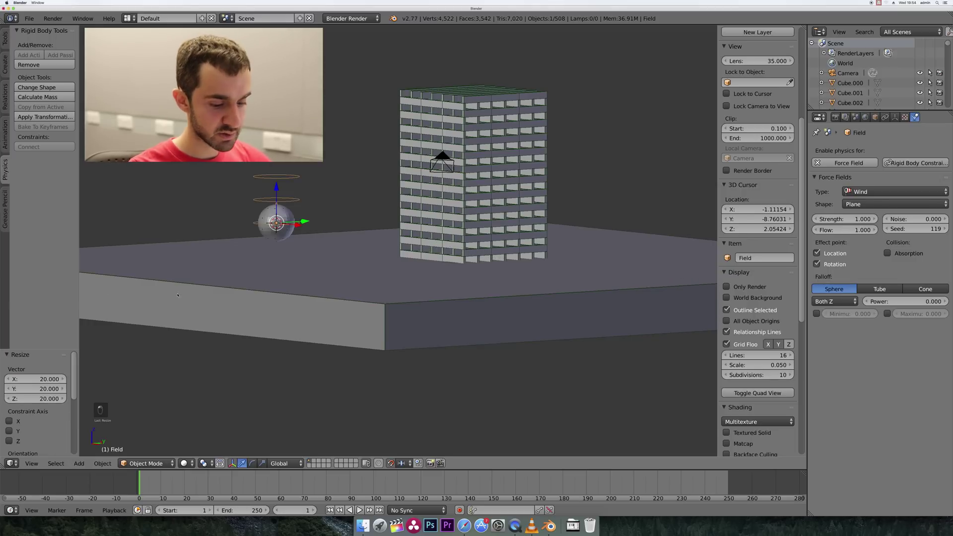
# Tilt the wind field 70° in side view and set its strength to 500000.
pyautogui.press('KP_3')
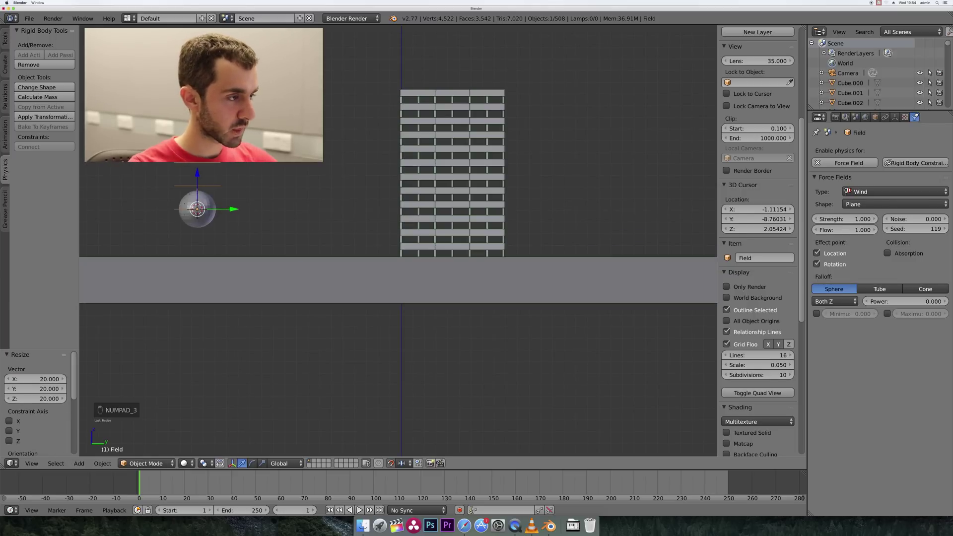
pyautogui.press('r')
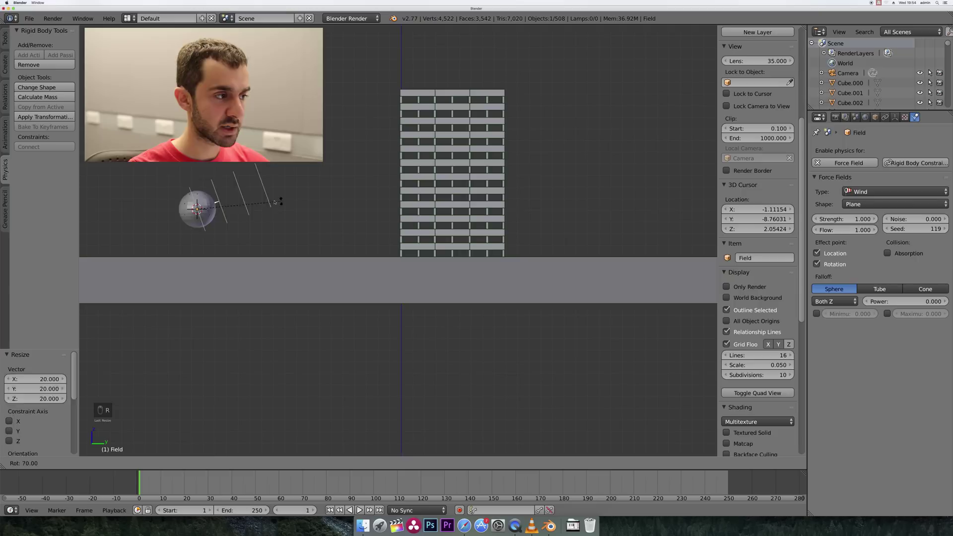
pyautogui.click(256, 200)
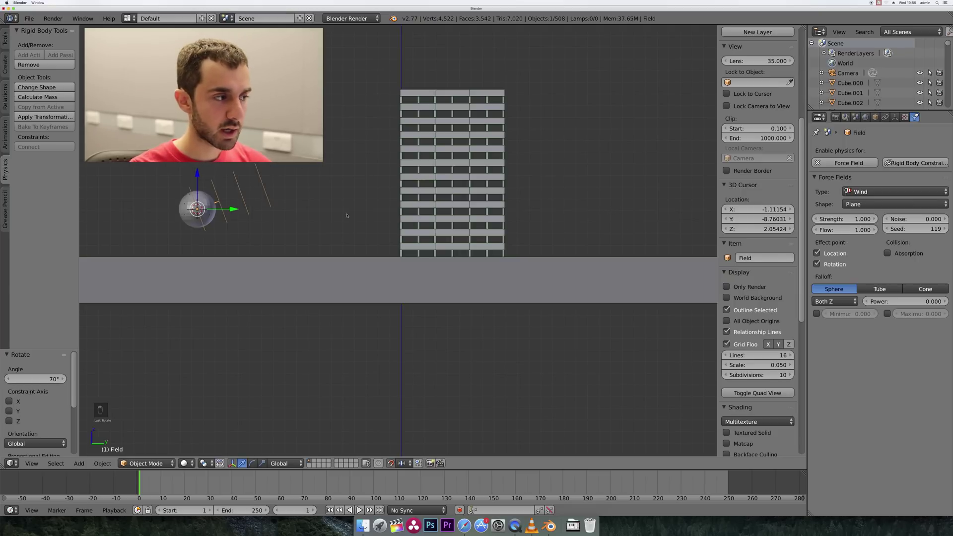
pyautogui.click(859, 219)
pyautogui.write('5')
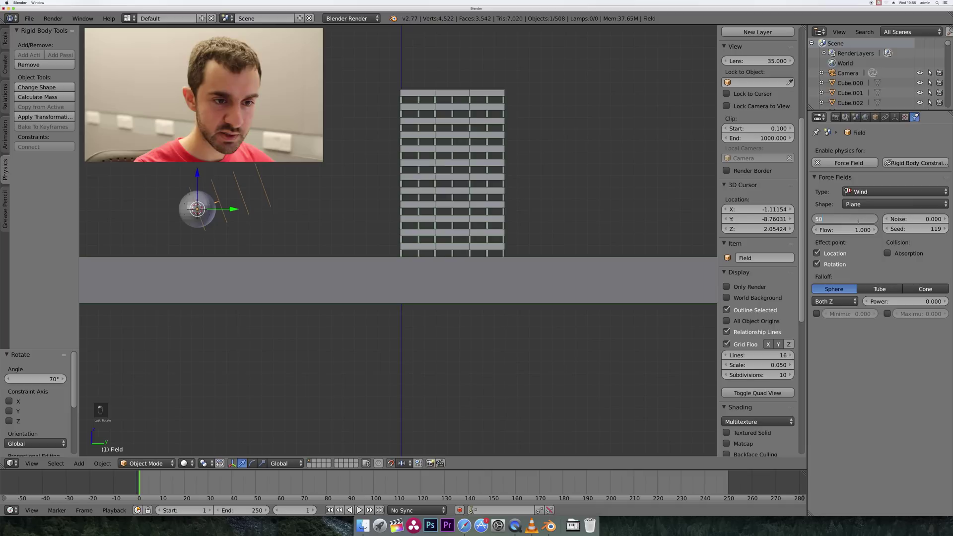
pyautogui.write('0000')
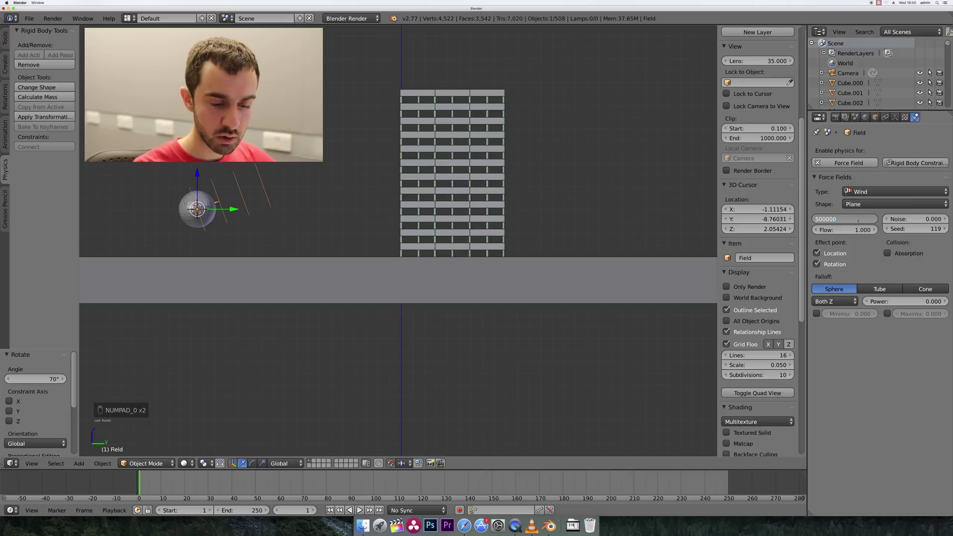
pyautogui.press('Return')
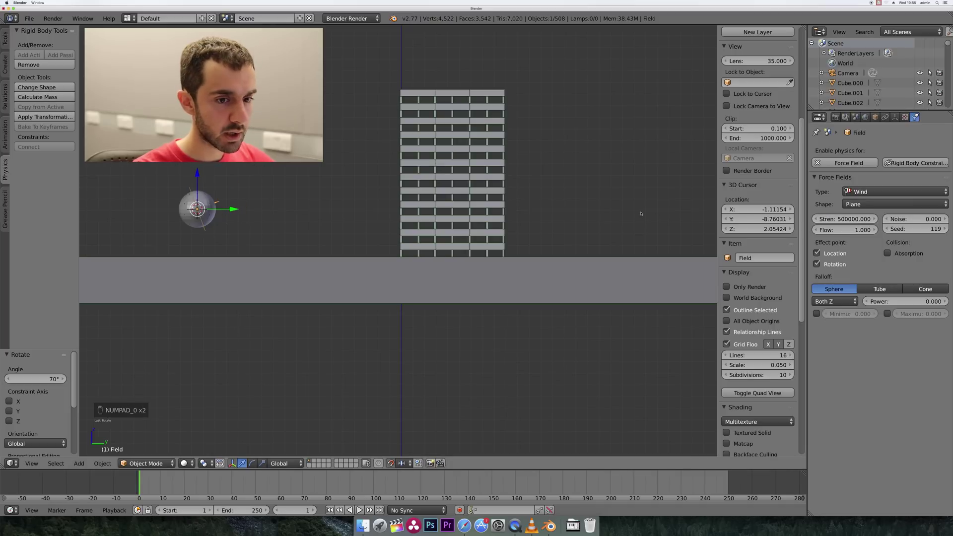
# Enable the wind's Maximum falloff and set the distance to 2.
pyautogui.click(888, 314)
pyautogui.moveTo(918, 314); pyautogui.dragTo(929, 314)
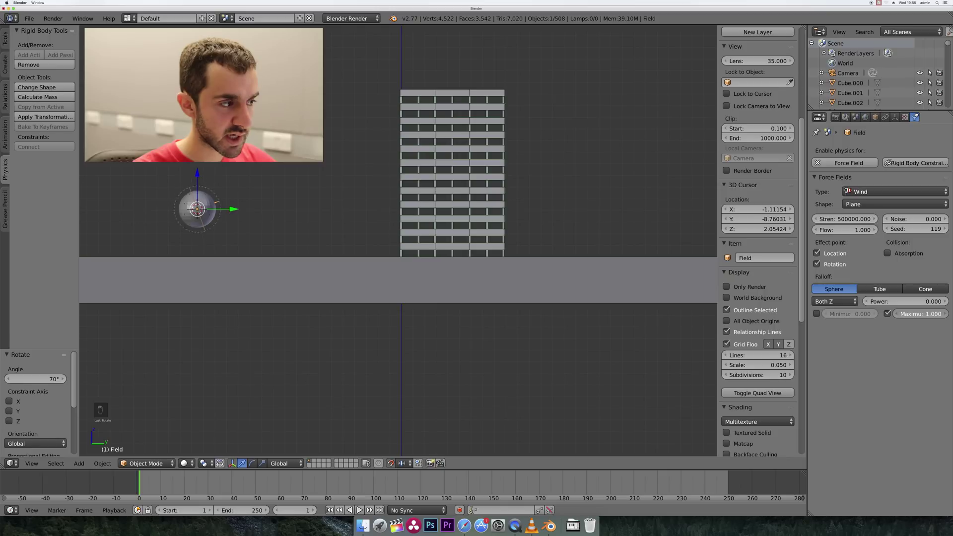
pyautogui.moveTo(909, 314); pyautogui.dragTo(911, 314)
pyautogui.click(916, 315)
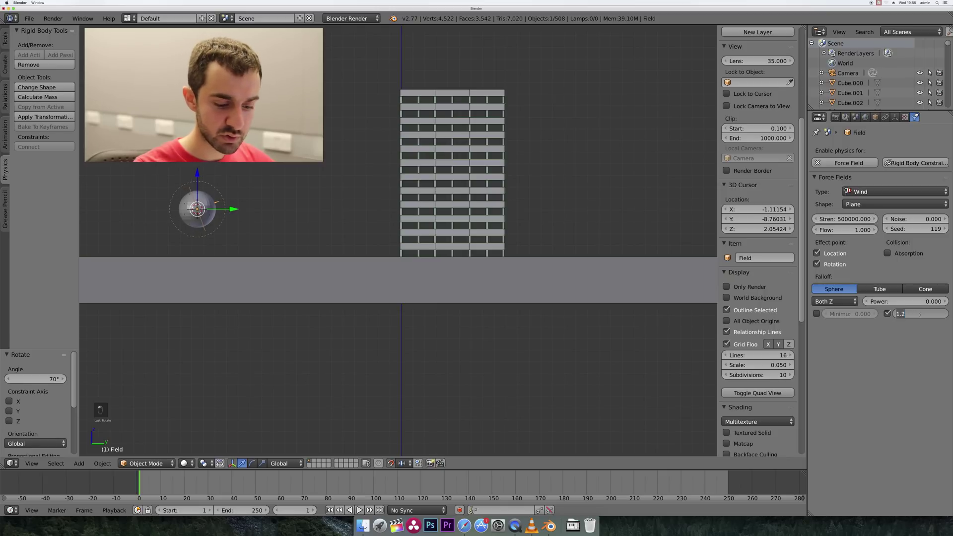
pyautogui.write('Maximu: 2')
pyautogui.press('Return')
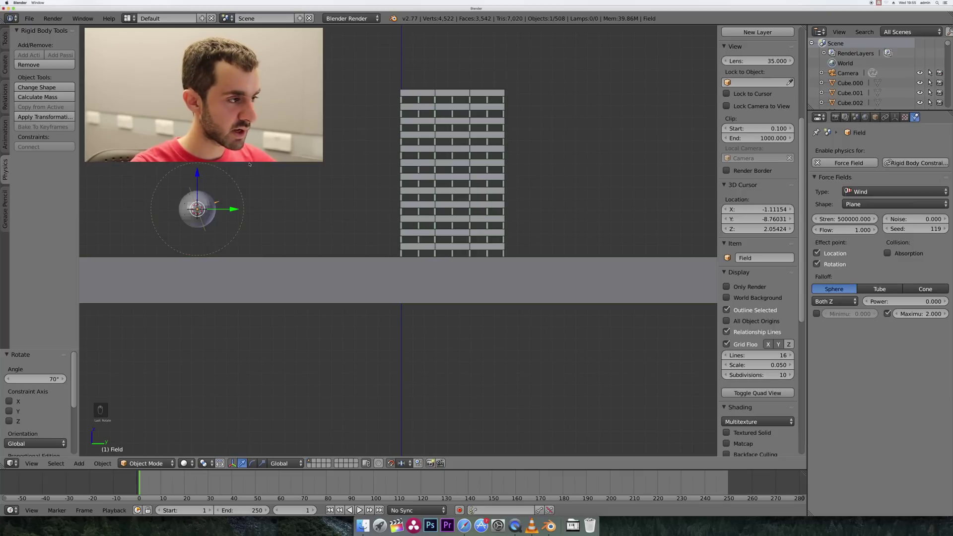
# Preview the wind, then give the sphere a mass of 50 and replay.
pyautogui.hotkey('alt', 'a')
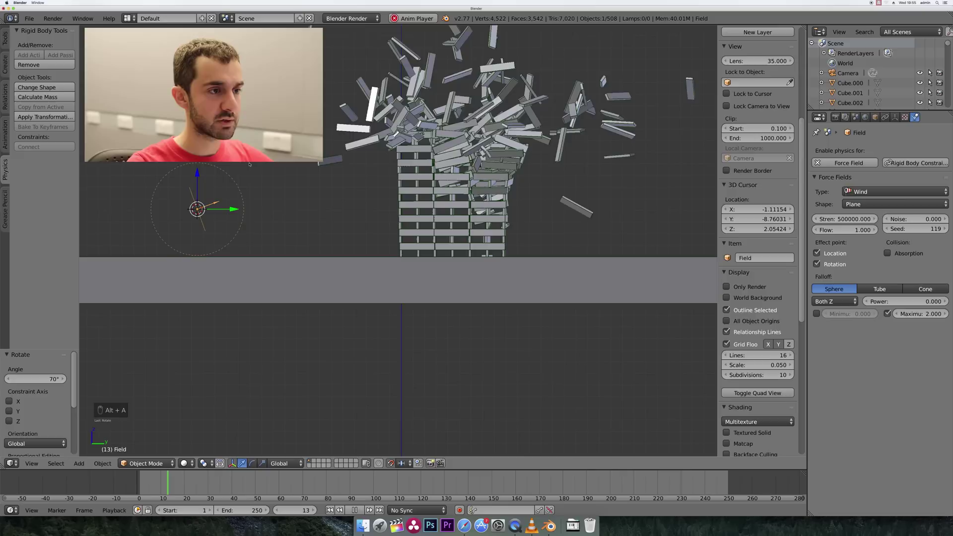
pyautogui.hotkey('alt', 'a')
pyautogui.hotkey('alt', 'a')
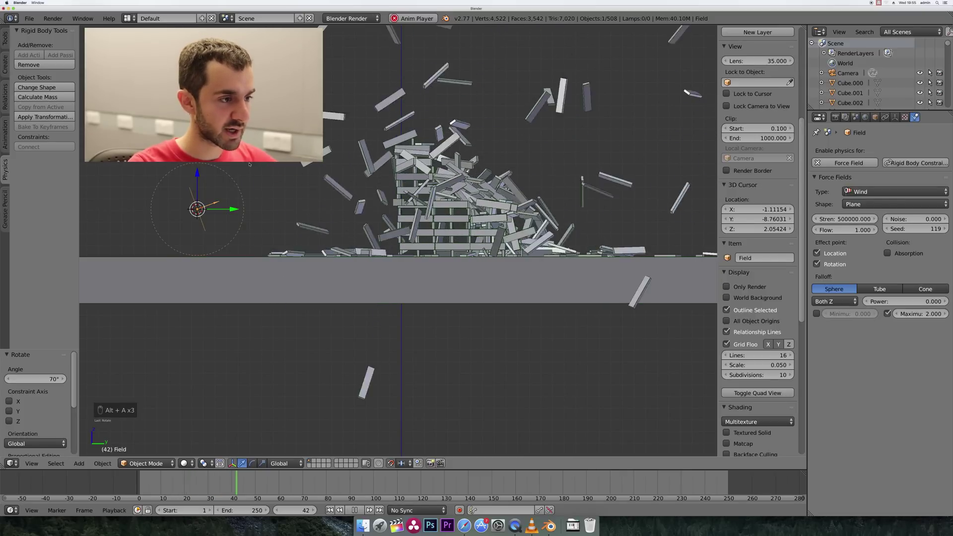
pyautogui.hotkey('alt', 'a')
pyautogui.hotkey('shift', 'Left')
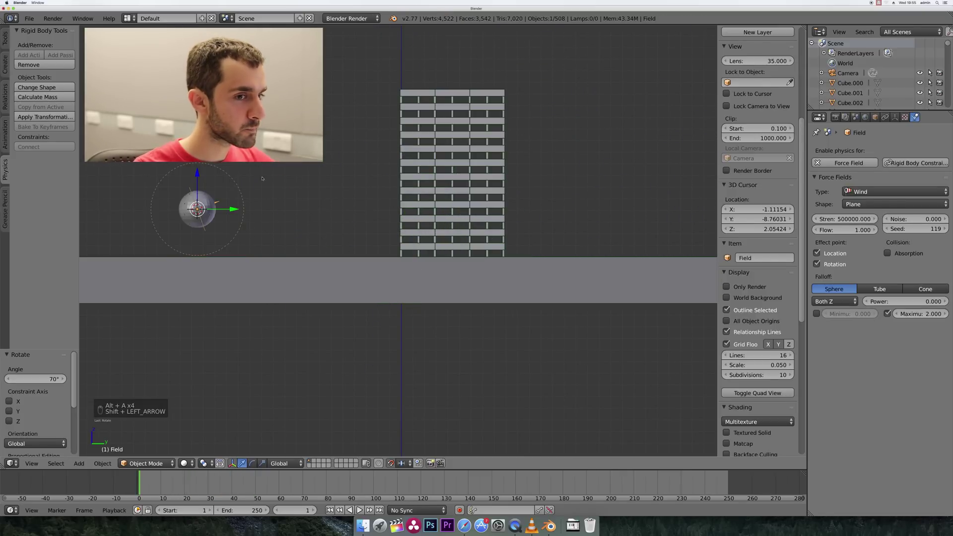
pyautogui.rightClick(202, 198)
pyautogui.write('50')
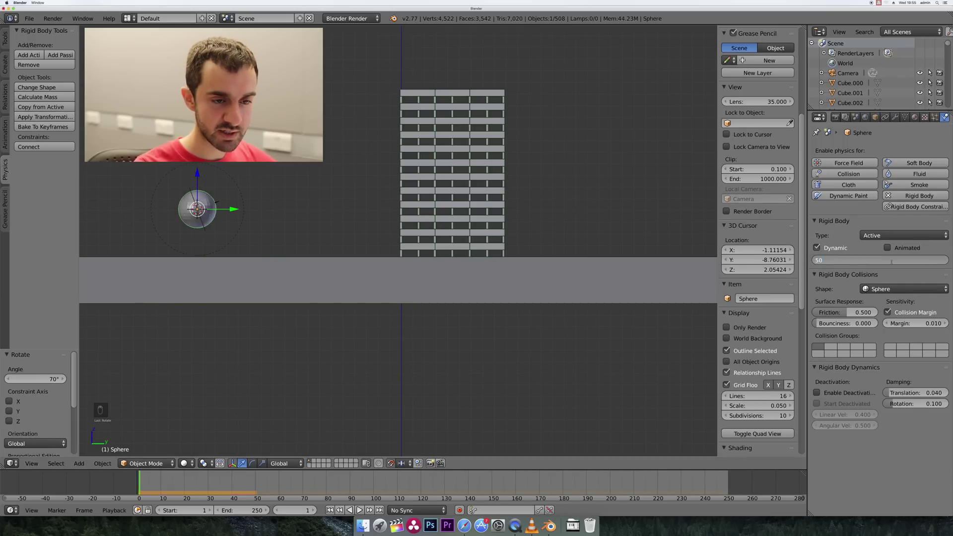
pyautogui.press('Return')
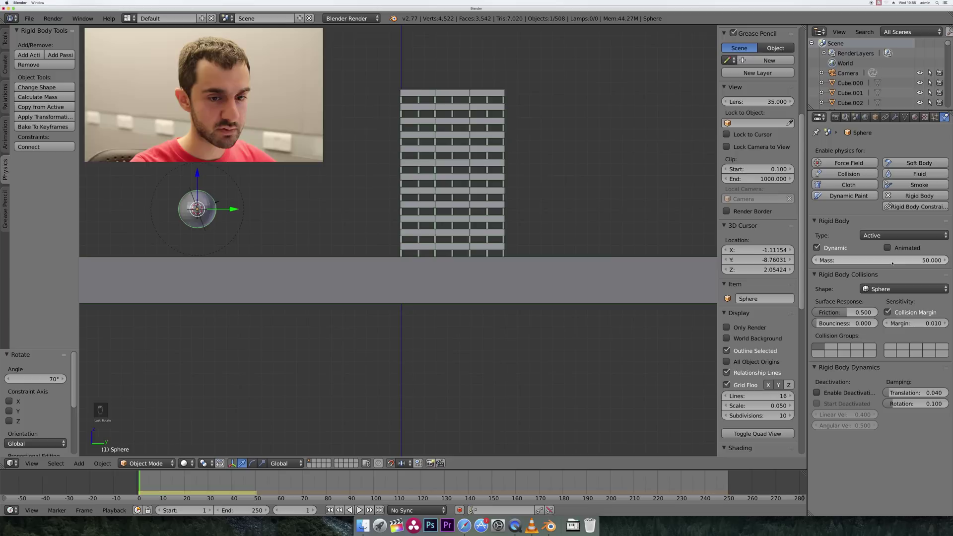
pyautogui.hotkey('shift', 'Left')
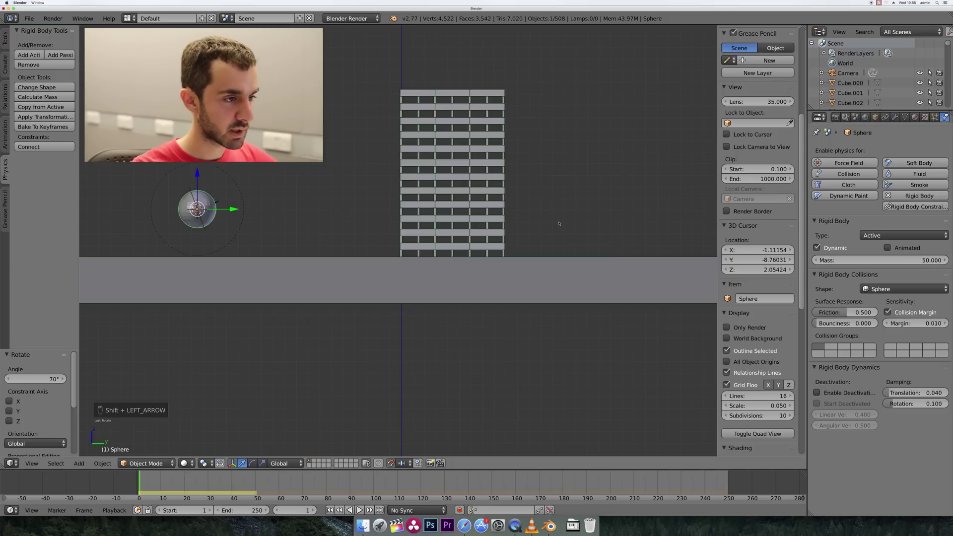
pyautogui.hotkey('alt', 'a')
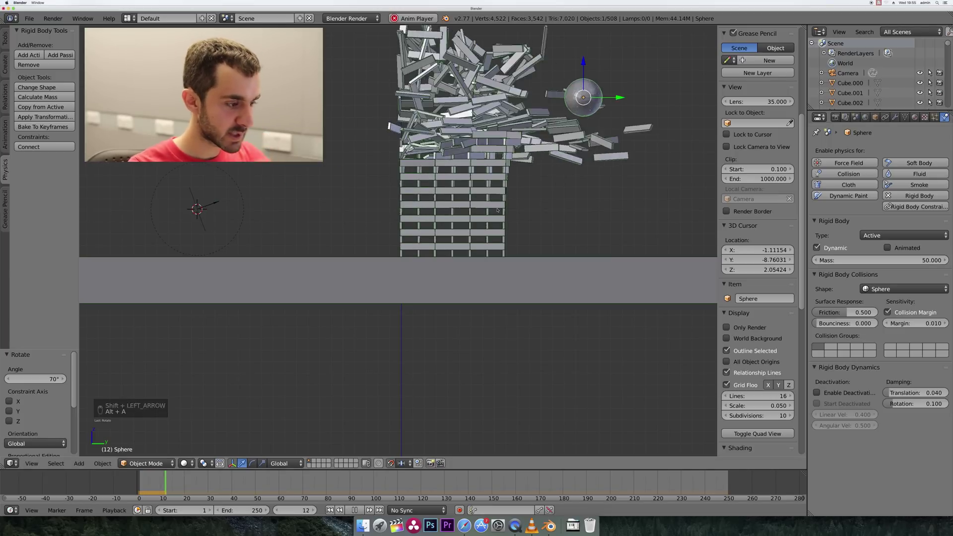
pyautogui.hotkey('alt', 'a')
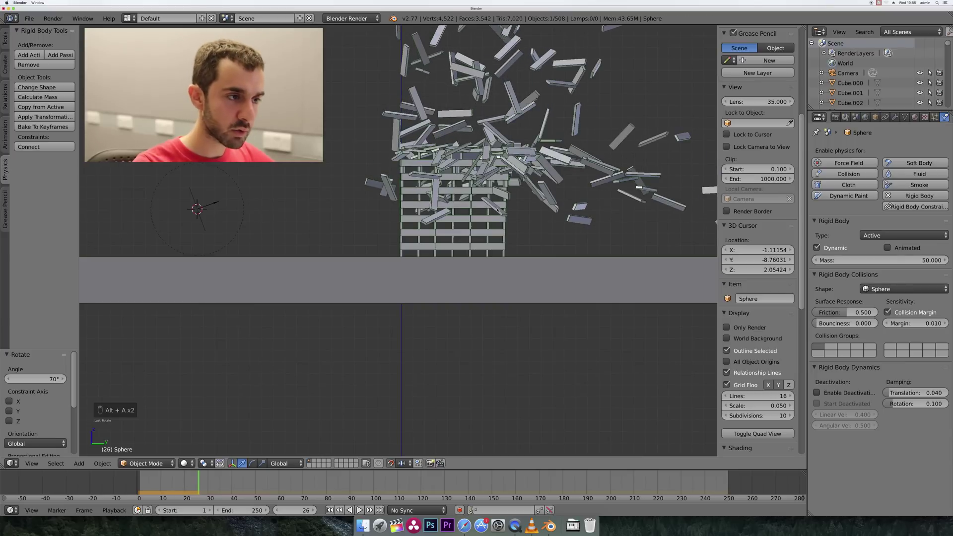
pyautogui.hotkey('shift', 'Left')
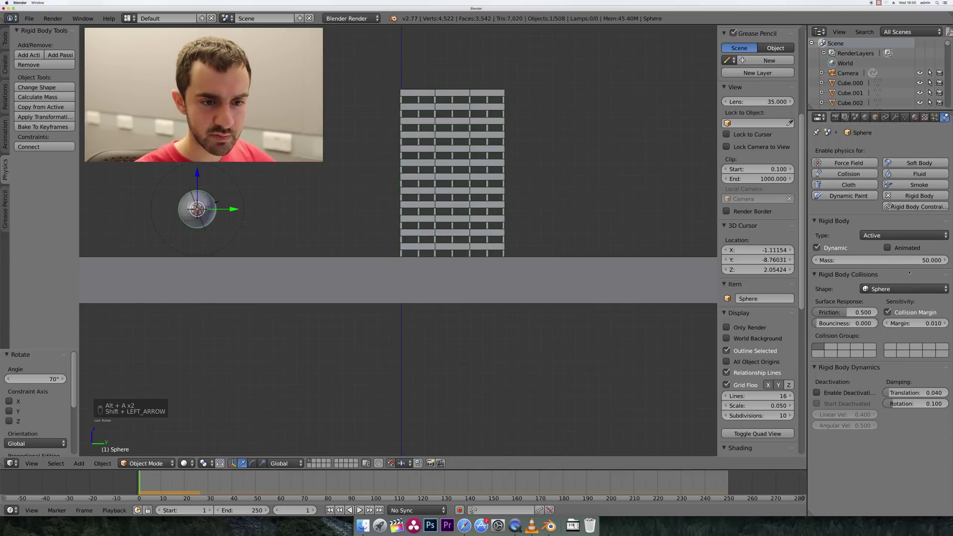
# Raise the sphere's mass to 100 and replay the simulation.
pyautogui.click(909, 261)
pyautogui.write('100')
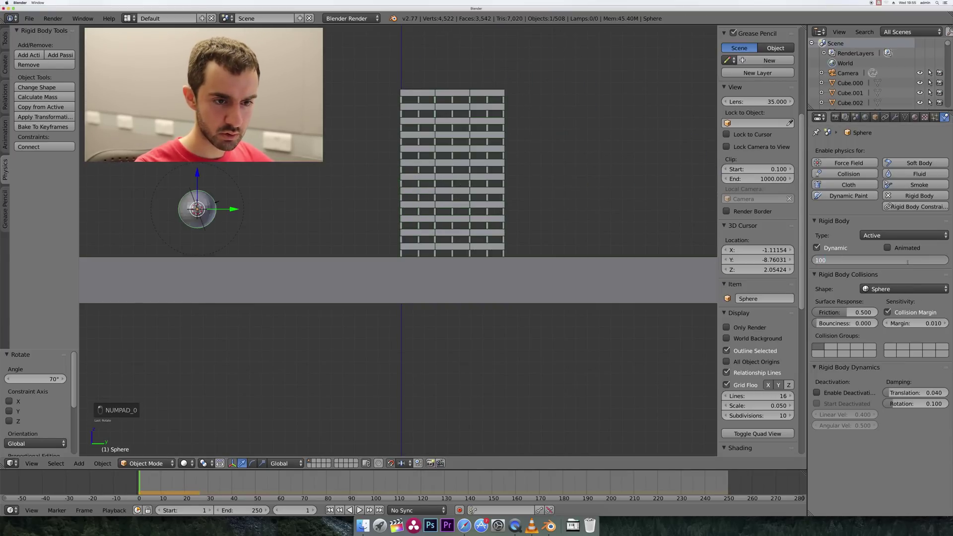
pyautogui.press('Return')
pyautogui.hotkey('shift', 'Left')
pyautogui.hotkey('alt', 'a')
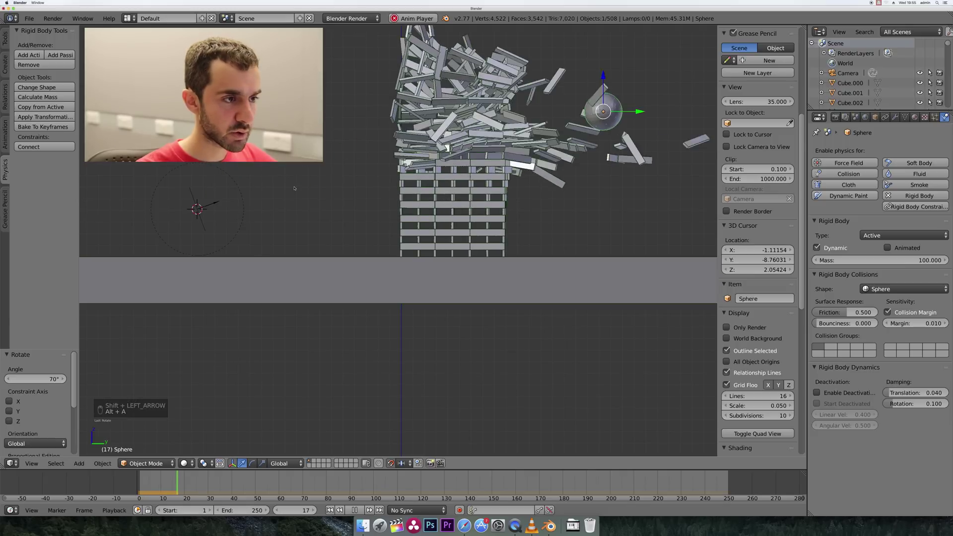
pyautogui.hotkey('alt', 'a')
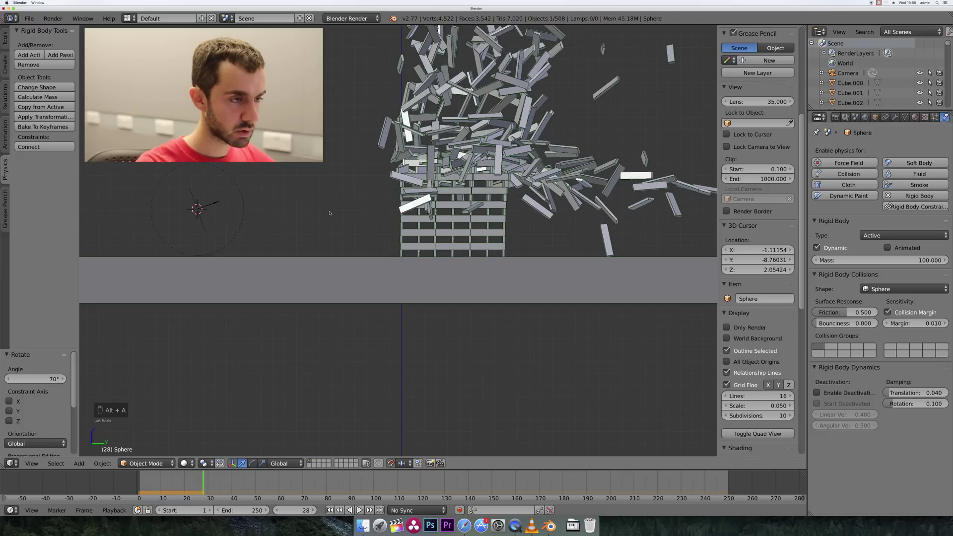
pyautogui.hotkey('shift', 'Left')
# Rotate the wind field 15° and watch the tower collapse from an orbiting view.
pyautogui.rightClick(236, 187)
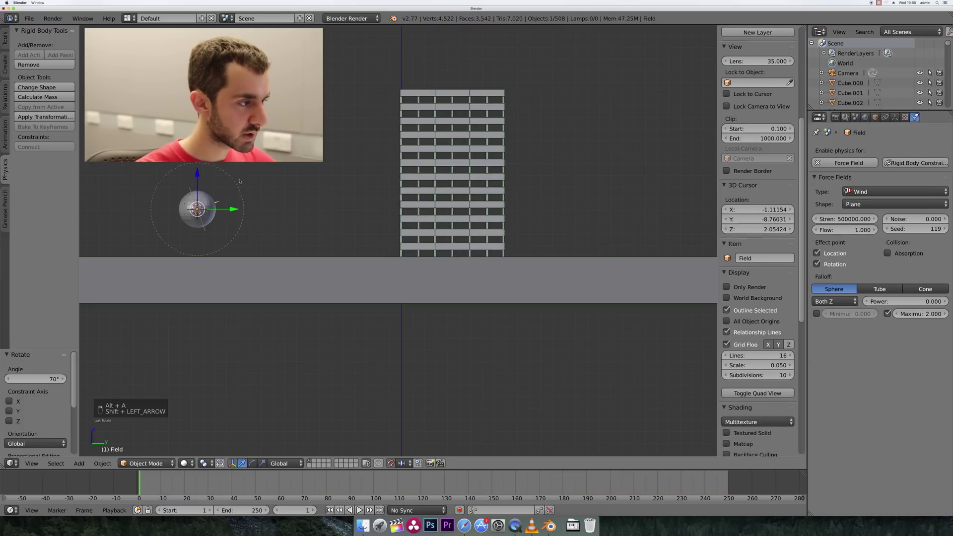
pyautogui.press('r')
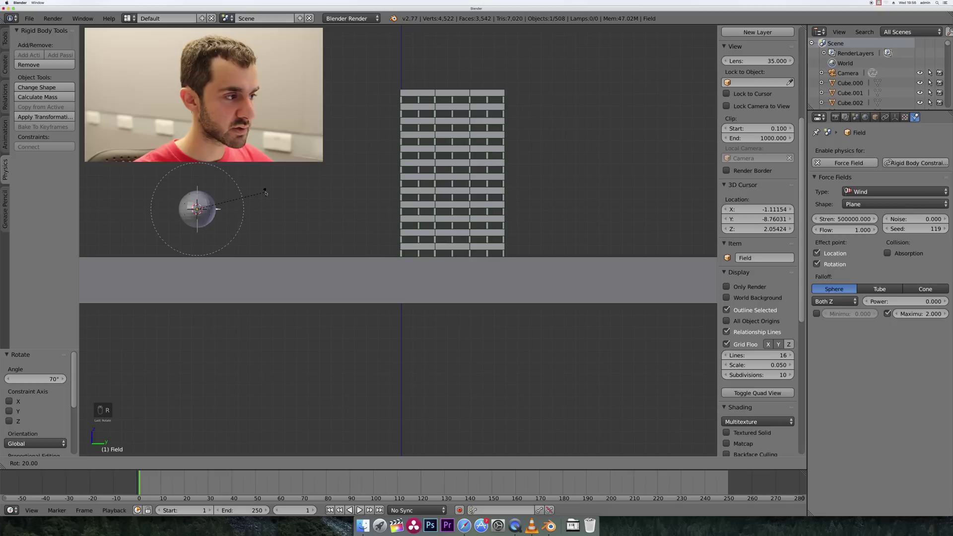
pyautogui.click(266, 186)
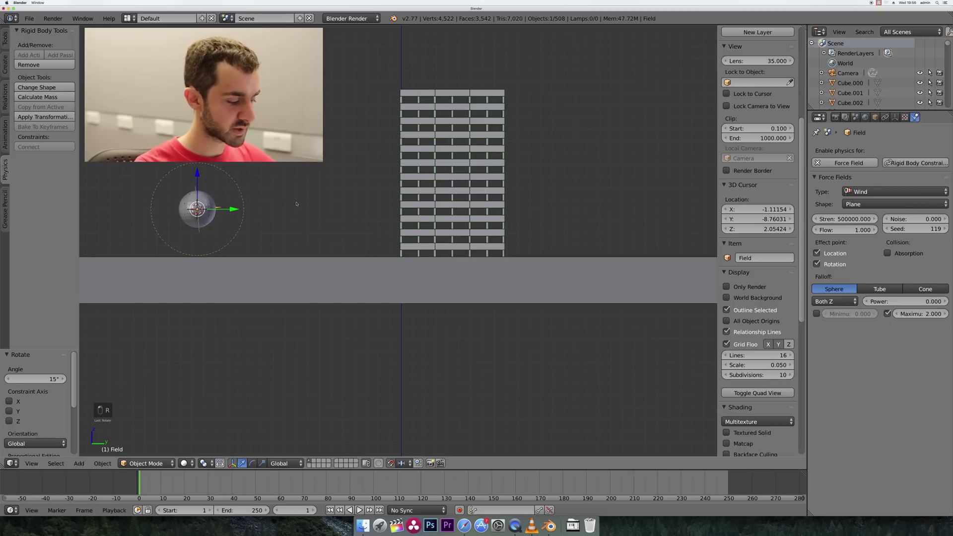
pyautogui.hotkey('shift', 'Left')
pyautogui.hotkey('alt', 'a')
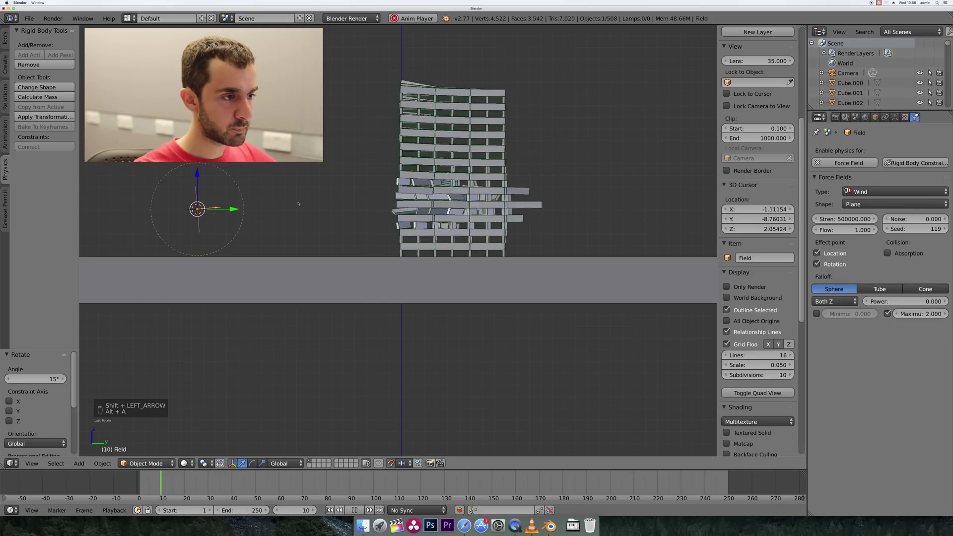
pyautogui.moveTo(301, 206); pyautogui.dragTo(314, 210, button='middle')
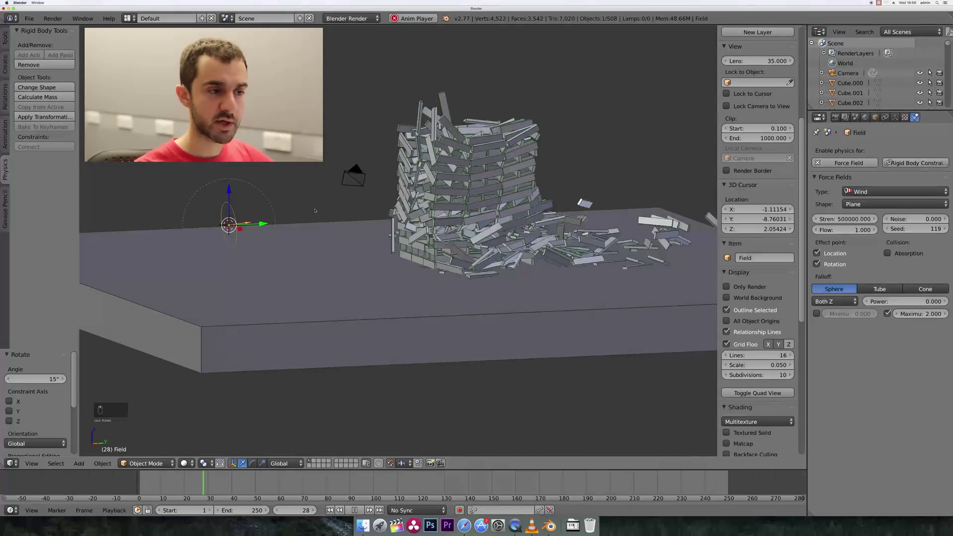
pyautogui.moveTo(314, 211); pyautogui.dragTo(432, 258, button='middle')
# Stop playback, view through the camera at frame 1 and fly it back from the tower.
pyautogui.hotkey('alt', 'a')
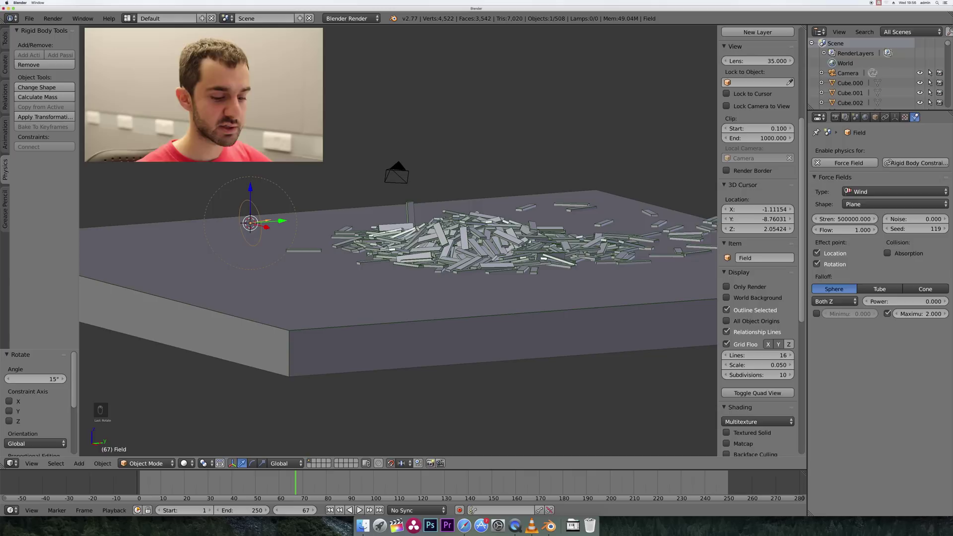
pyautogui.press('KP_0')
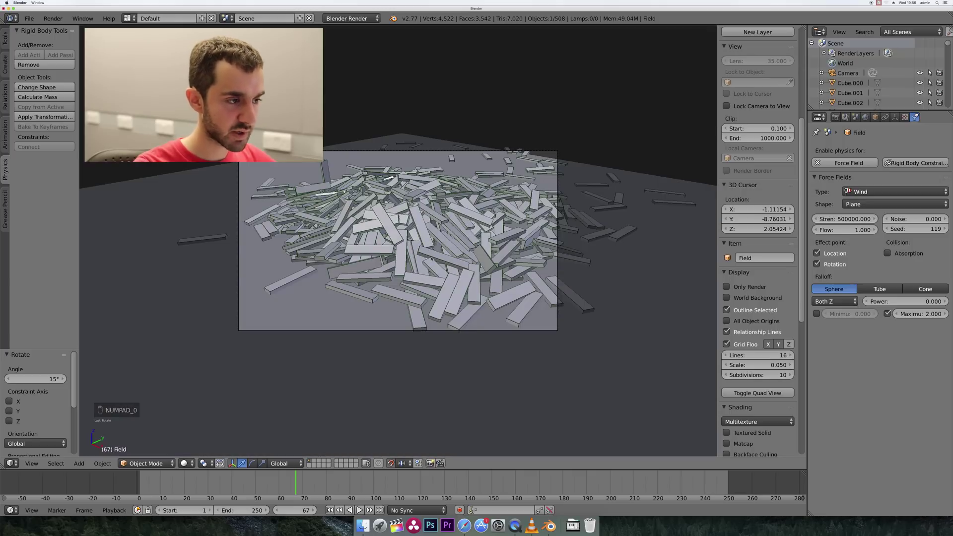
pyautogui.hotkey('shift', 'Left')
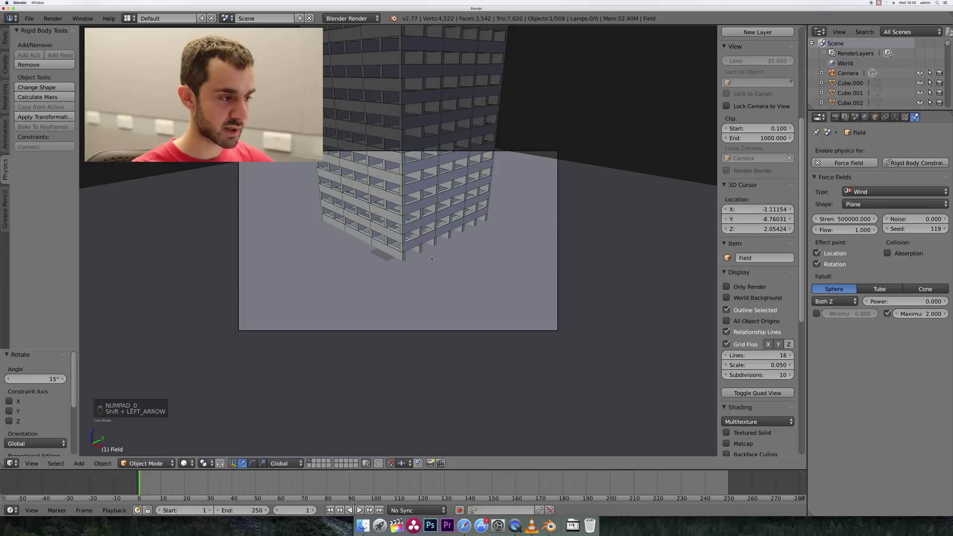
pyautogui.hotkey('shift', 'f')
pyautogui.hotkey('shift', 'f')
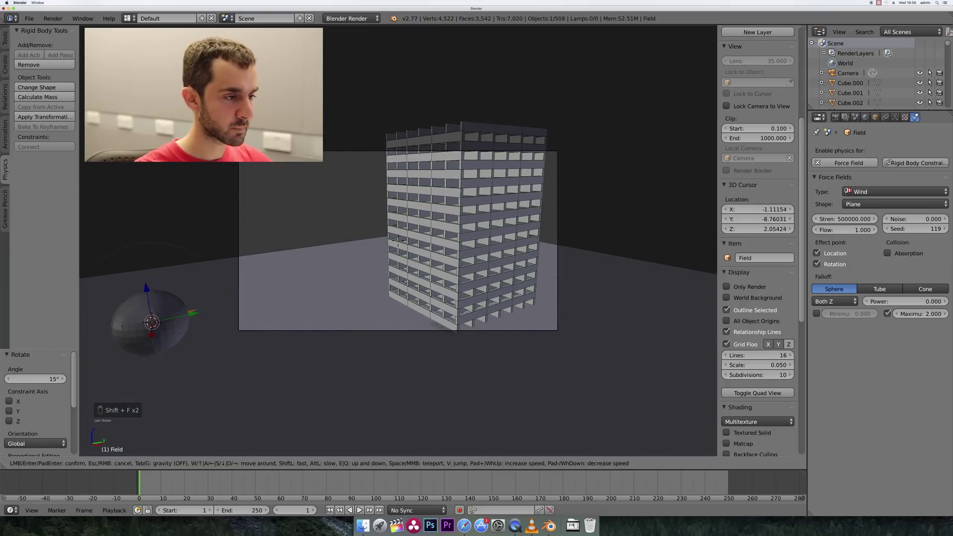
pyautogui.press('s')
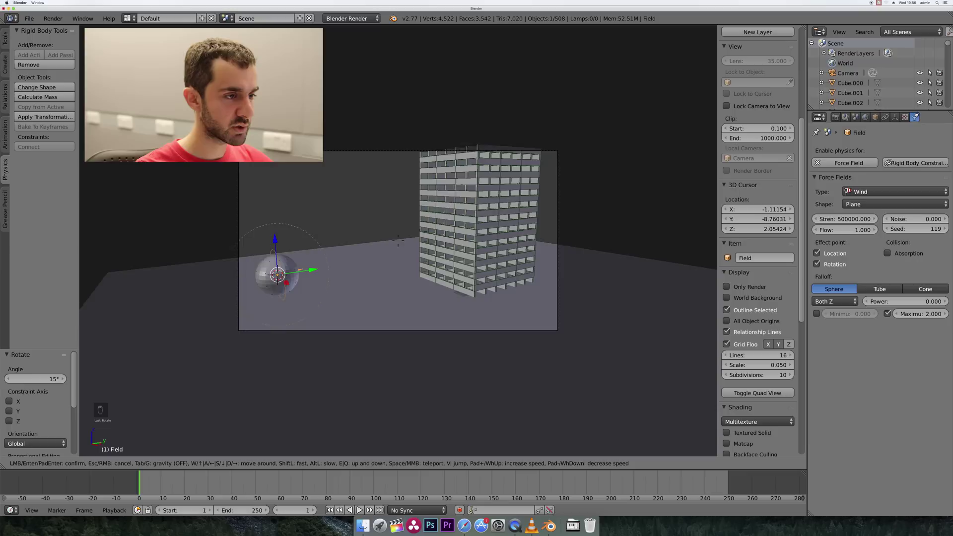
# Confirm the new camera framing and preview the collapse through it.
pyautogui.click(398, 240)
pyautogui.hotkey('alt', 'a')
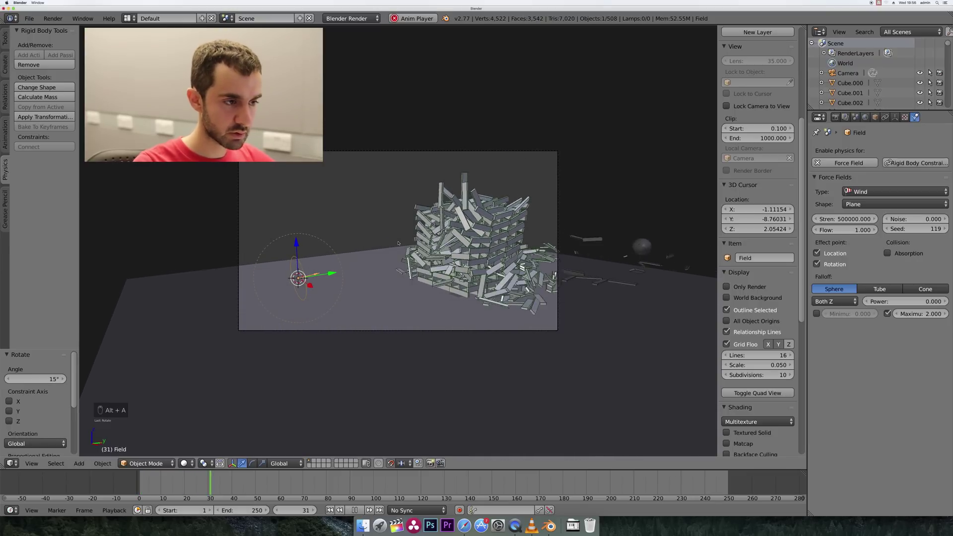
pyautogui.hotkey('alt', 'a')
pyautogui.hotkey('shift', 'Left')
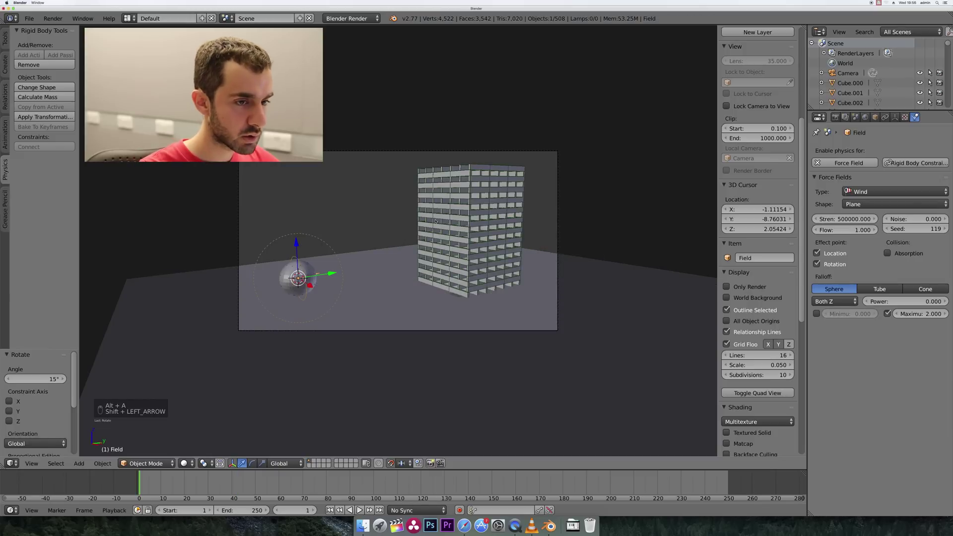
# Bake the rigid-body cache for frames 1 to 250 from the Scene settings.
pyautogui.click(855, 117)
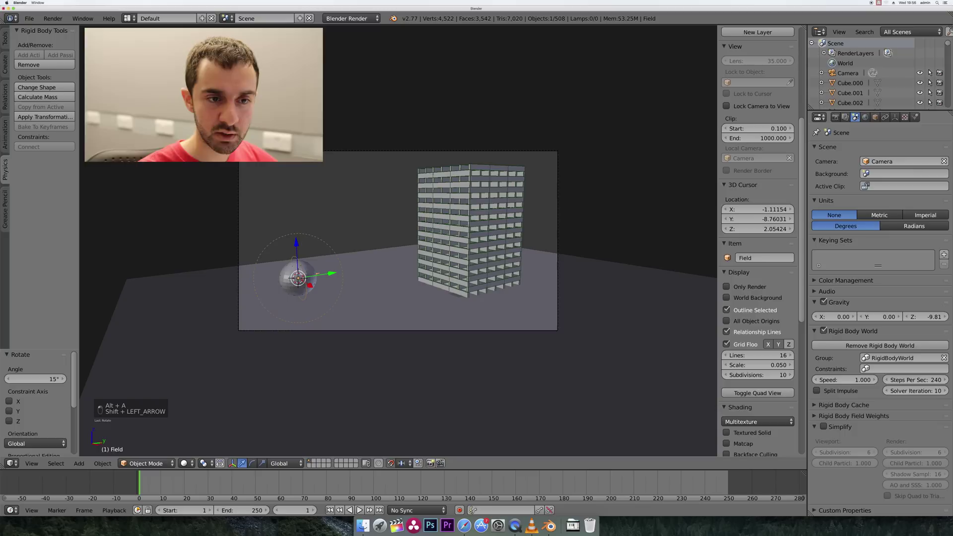
pyautogui.click(850, 407)
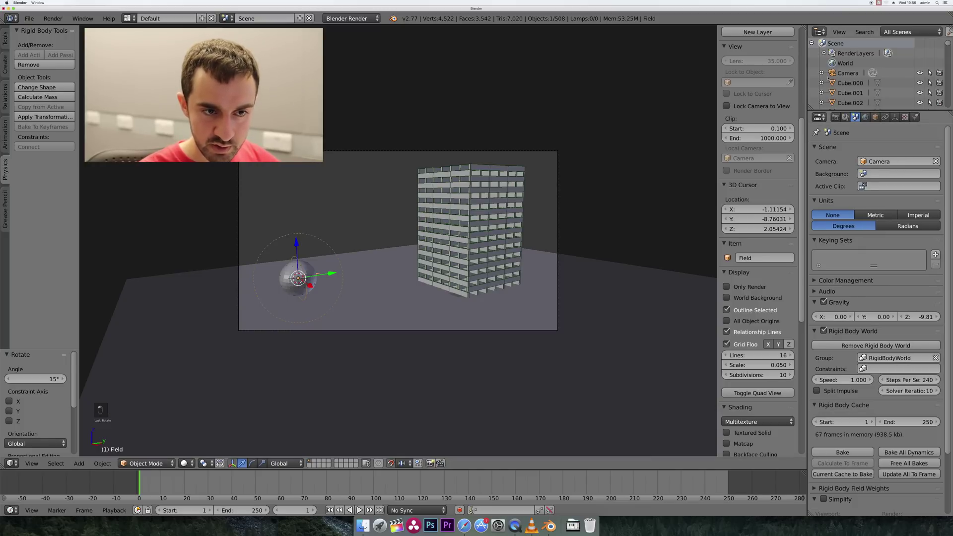
pyautogui.click(849, 452)
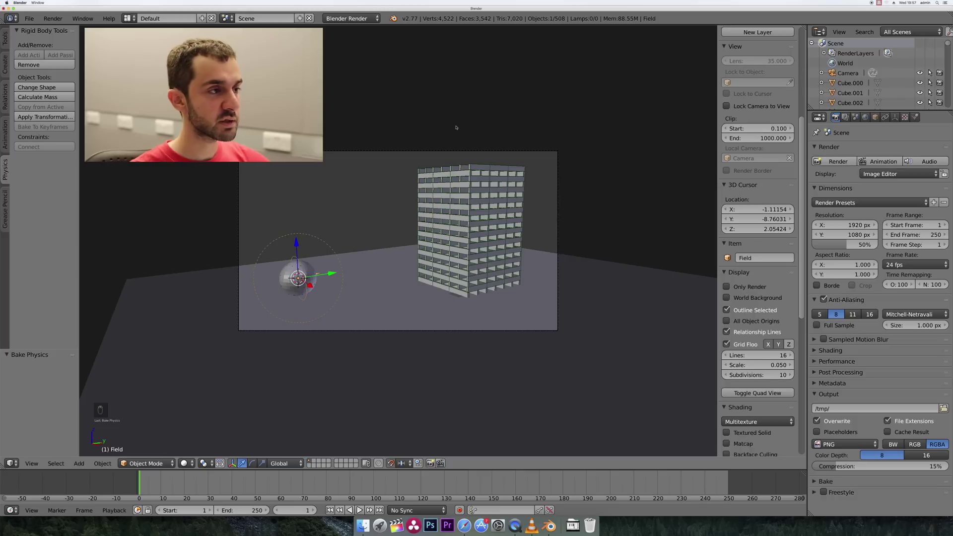
# Switch to Cycles, show rendered viewport shading, and enable Border for the camera frame.
pyautogui.click(353, 19)
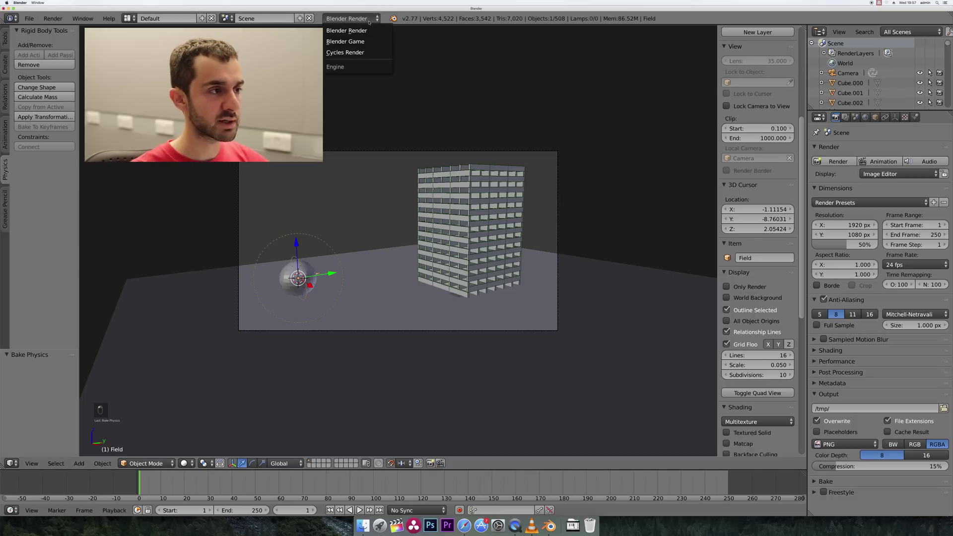
pyautogui.click(367, 52)
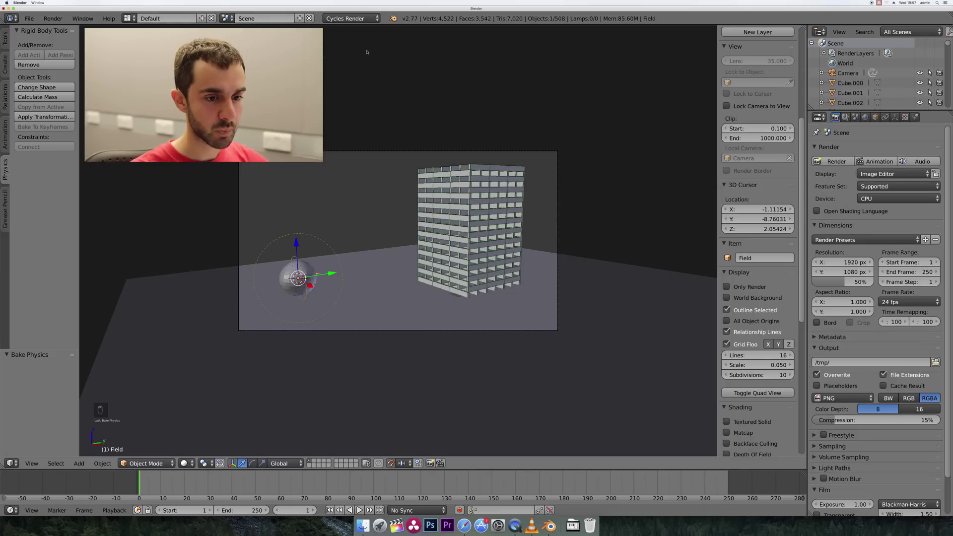
pyautogui.hotkey('shift', 'z')
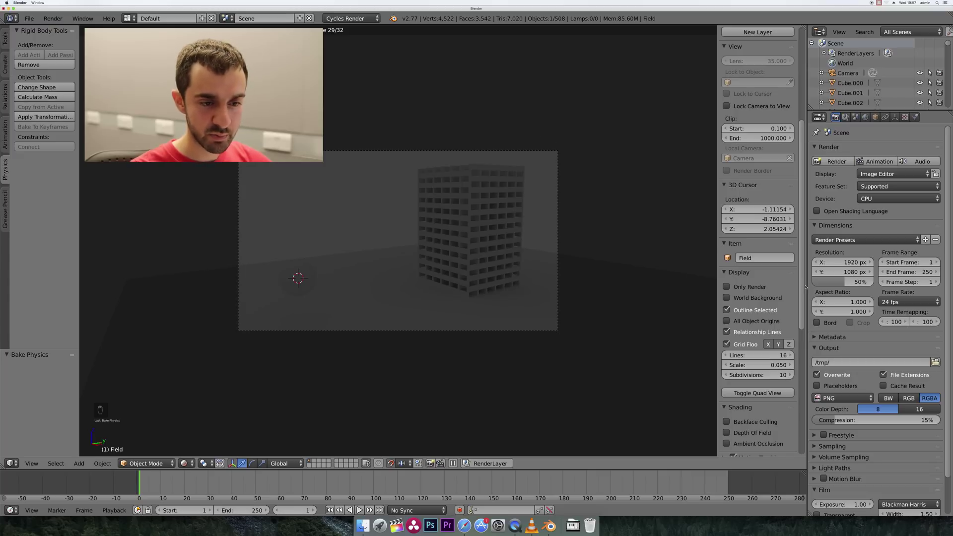
pyautogui.click(827, 323)
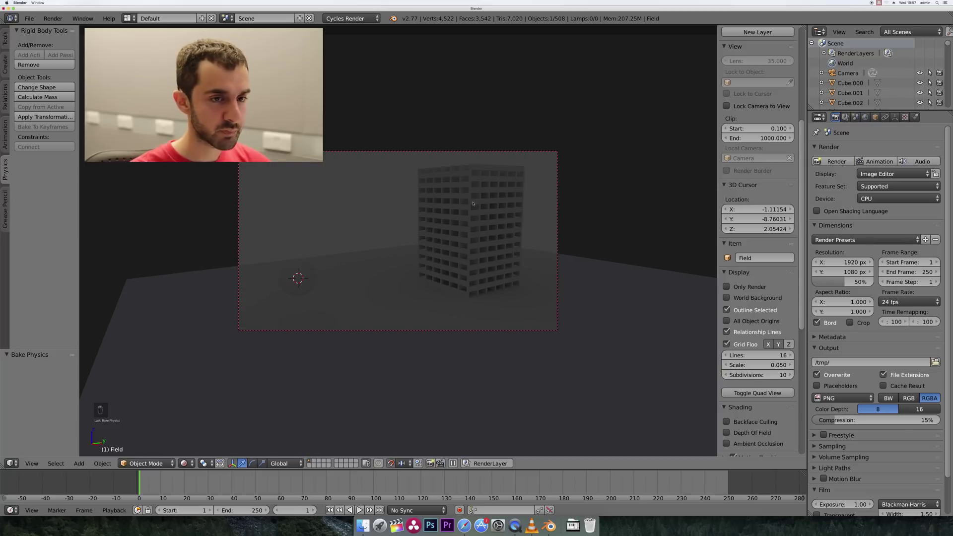
# Drive the world colour with a white RGB node at strength 0.5.
pyautogui.click(865, 118)
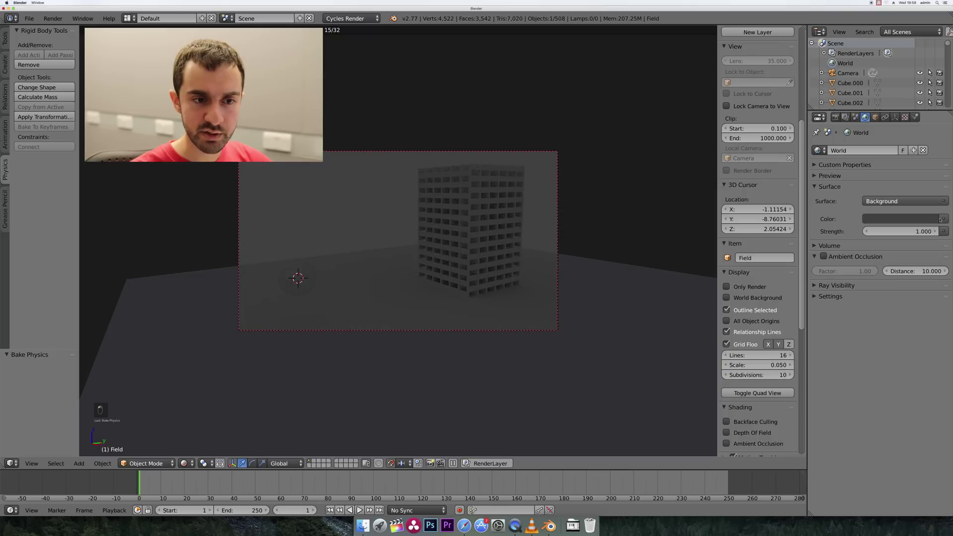
pyautogui.click(943, 219)
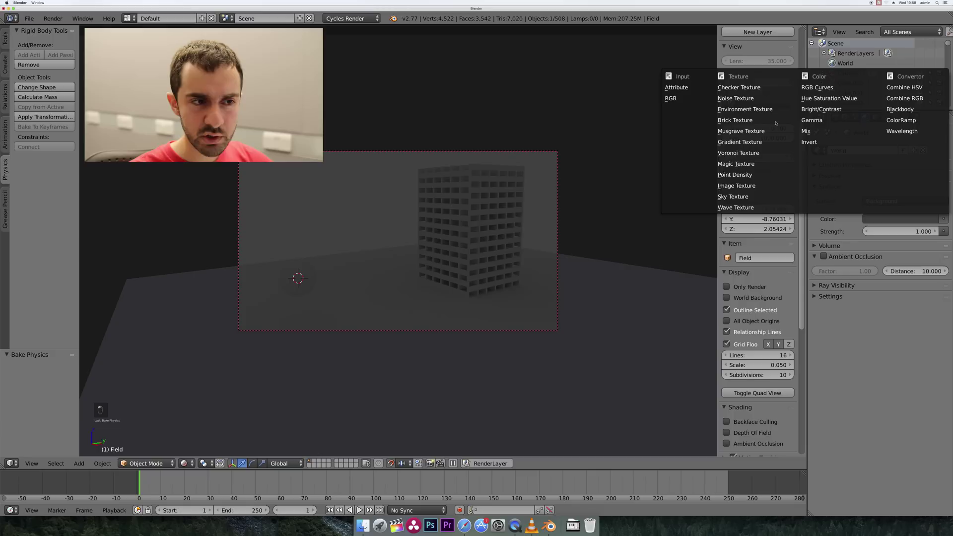
pyautogui.click(672, 97)
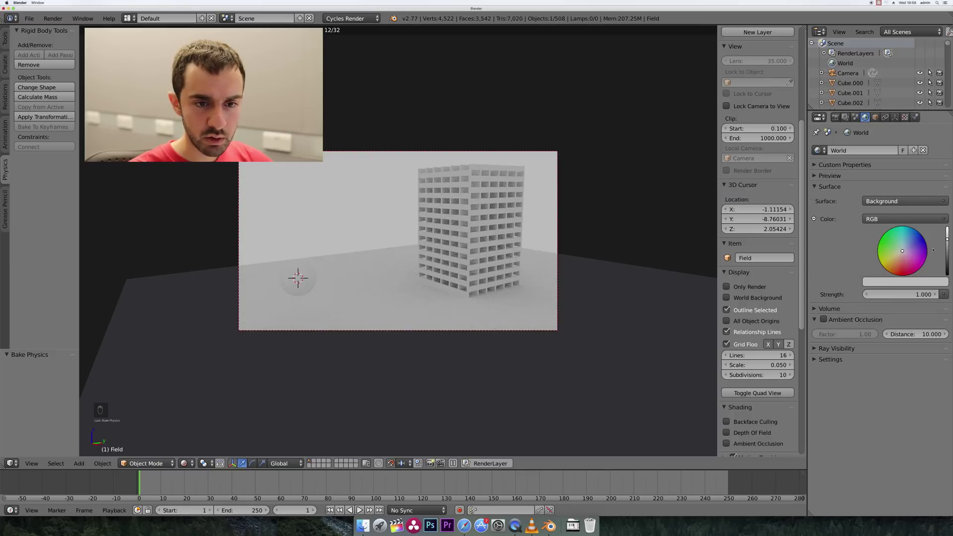
pyautogui.moveTo(947, 239); pyautogui.dragTo(946, 226)
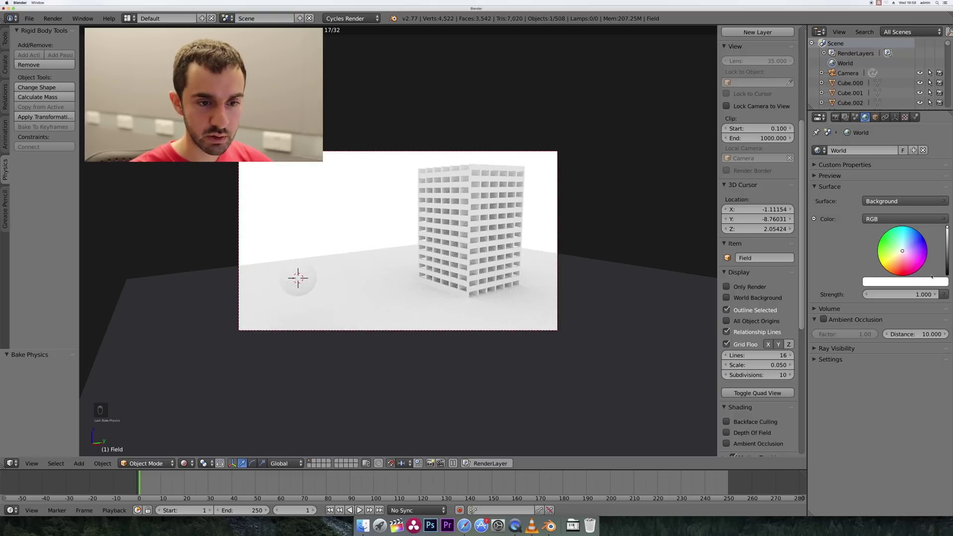
pyautogui.click(922, 294)
pyautogui.write('0.5')
pyautogui.press('Return')
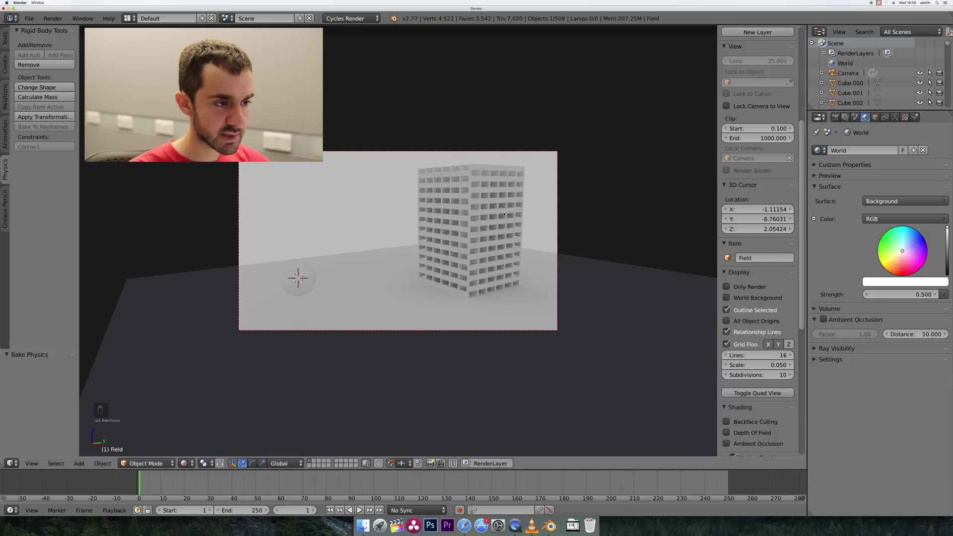
# Set the plank tower's diffuse colour to orange.
pyautogui.rightClick(504, 215)
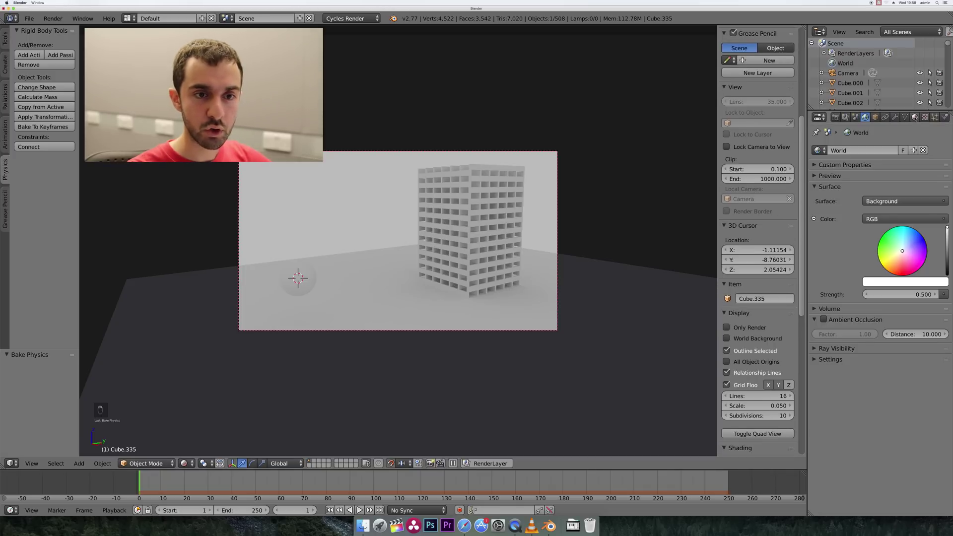
pyautogui.click(915, 117)
pyautogui.click(907, 246)
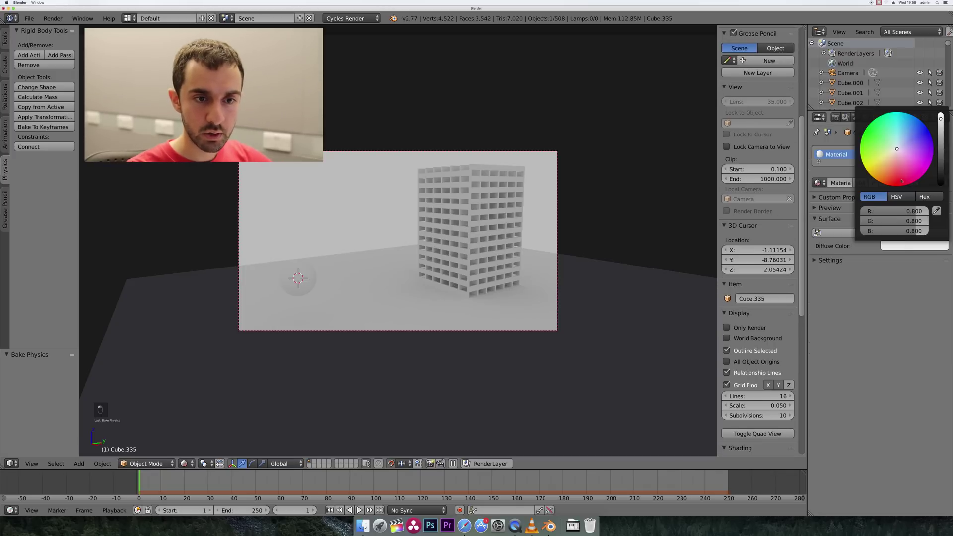
pyautogui.click(891, 165)
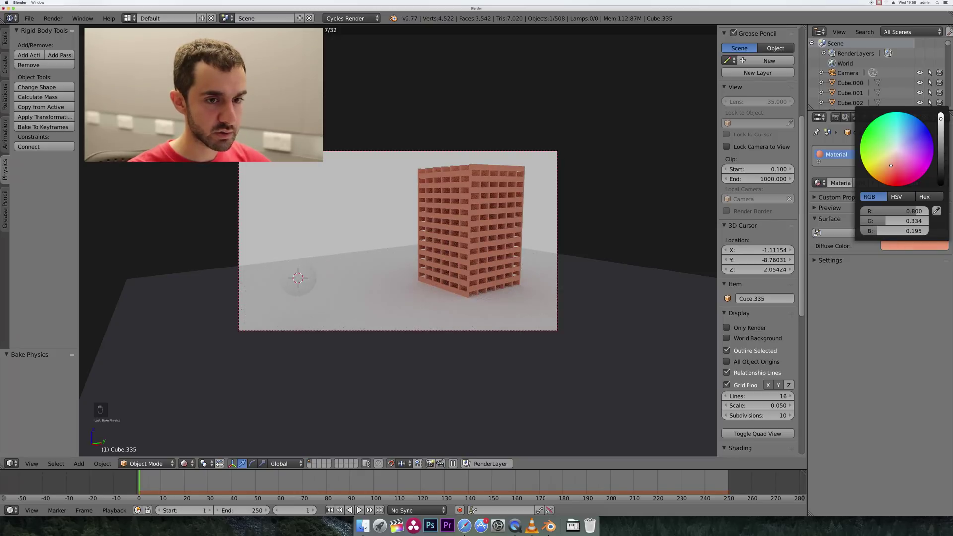
pyautogui.moveTo(891, 165); pyautogui.dragTo(891, 165)
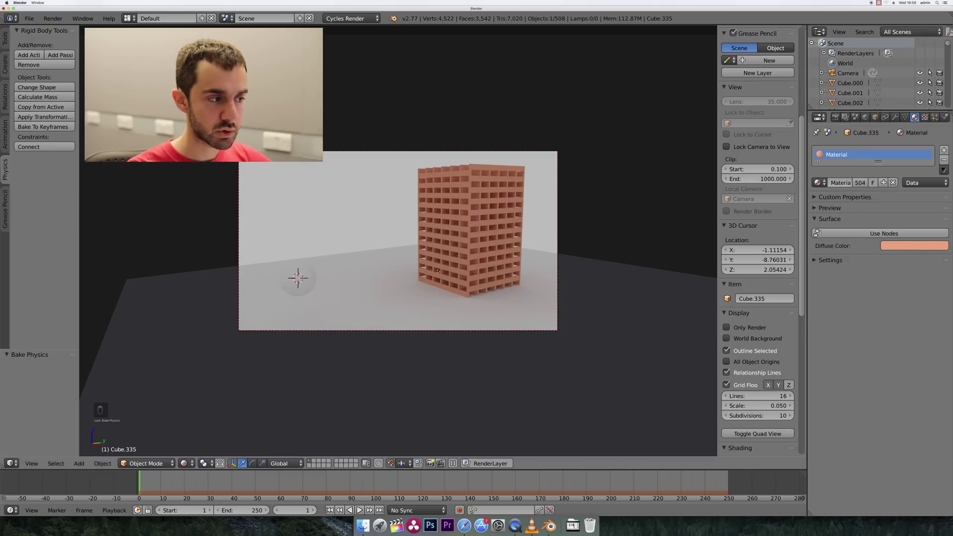
# Name the material 'Orange Plank' and copy its orange diffuse colour.
pyautogui.click(839, 183)
pyautogui.write('PLANK')
pyautogui.press('BackSpace')
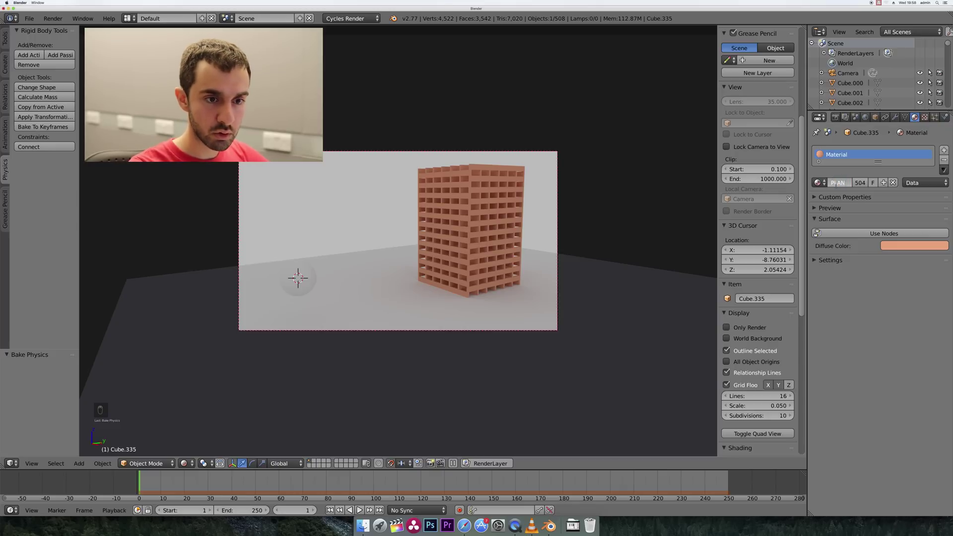
pyautogui.write('Orange P')
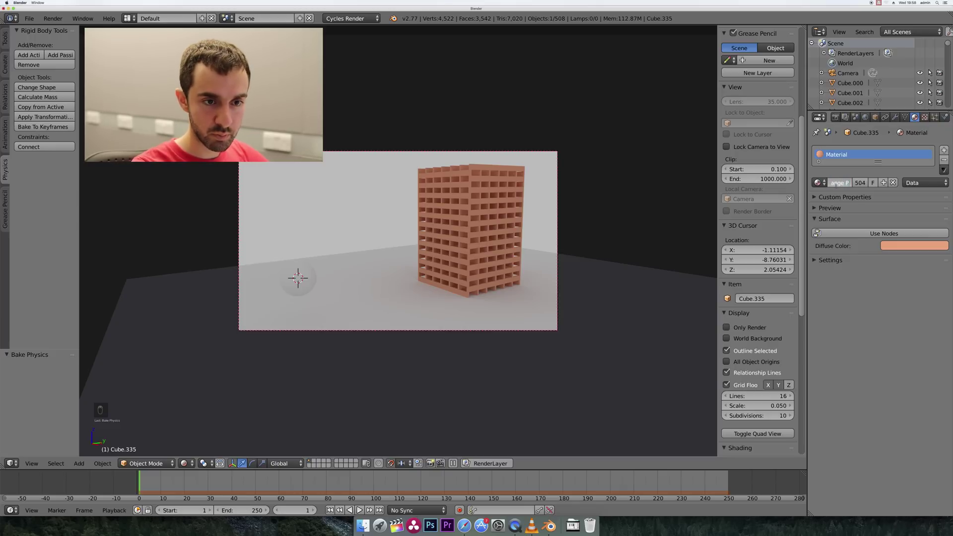
pyautogui.write('lank')
pyautogui.press('Return')
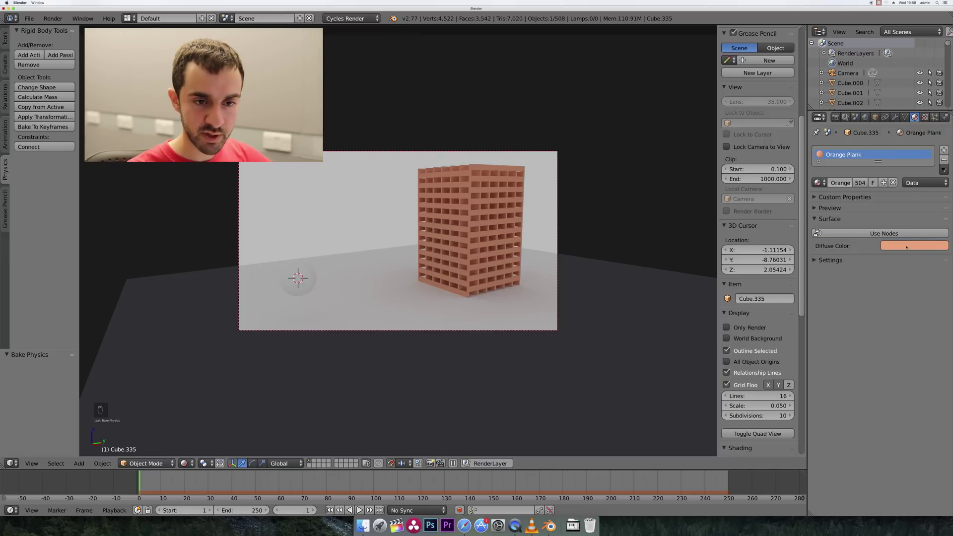
pyautogui.press('super+c')
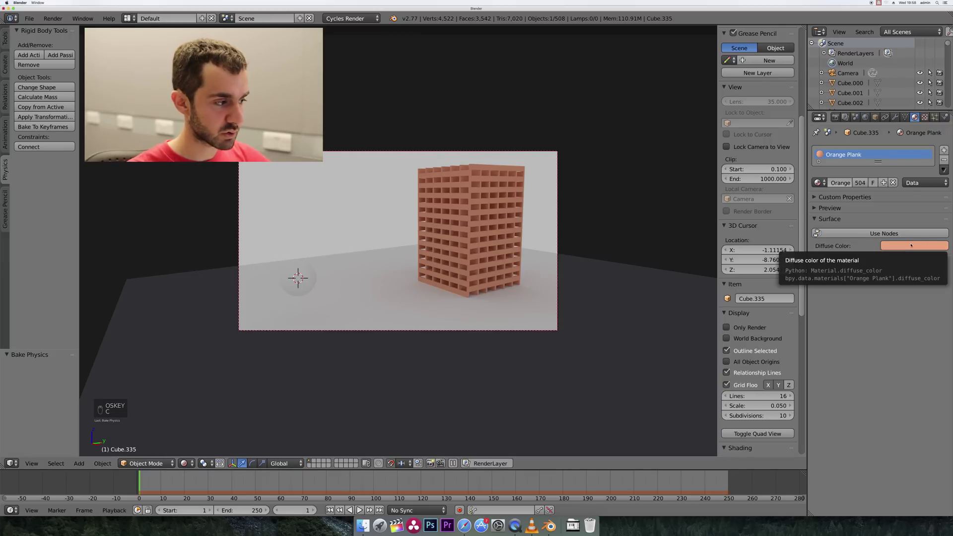
pyautogui.press('super+c')
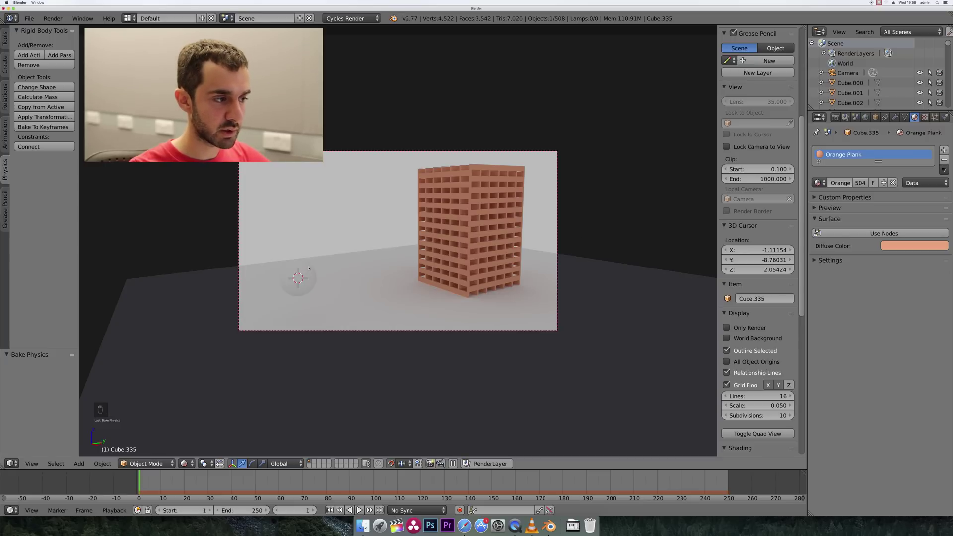
# Give the sphere a new material named 'Ball'.
pyautogui.rightClick(308, 268)
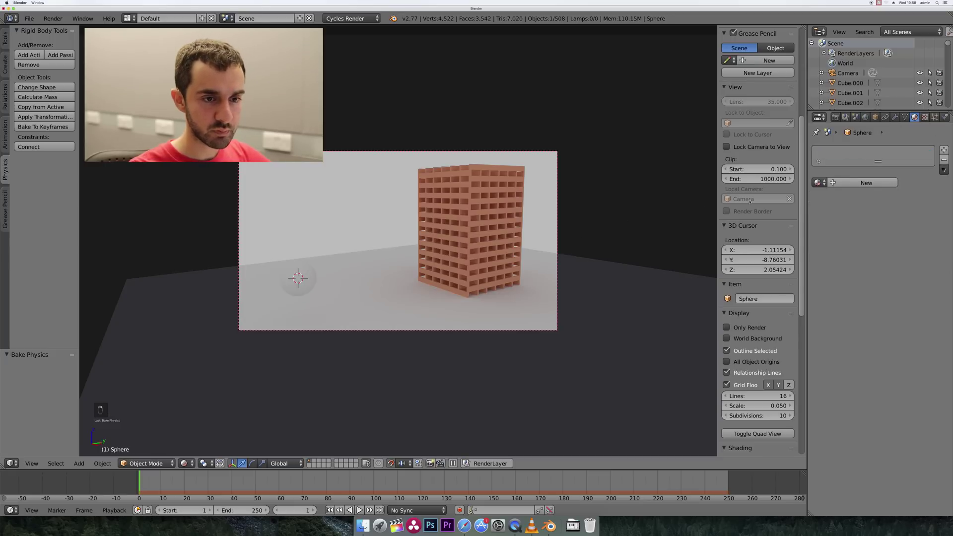
pyautogui.click(842, 183)
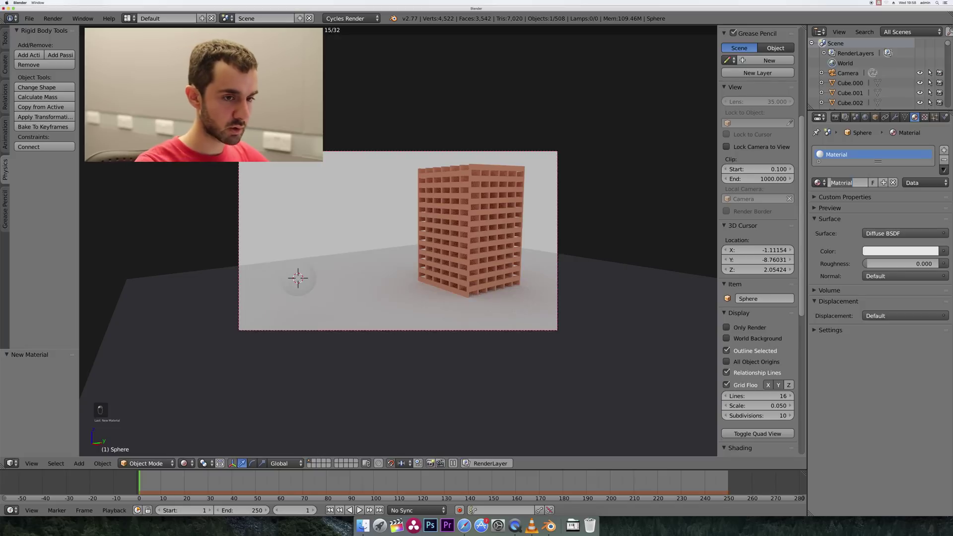
pyautogui.doubleClick(843, 183)
pyautogui.write('Ball')
pyautogui.press('Return')
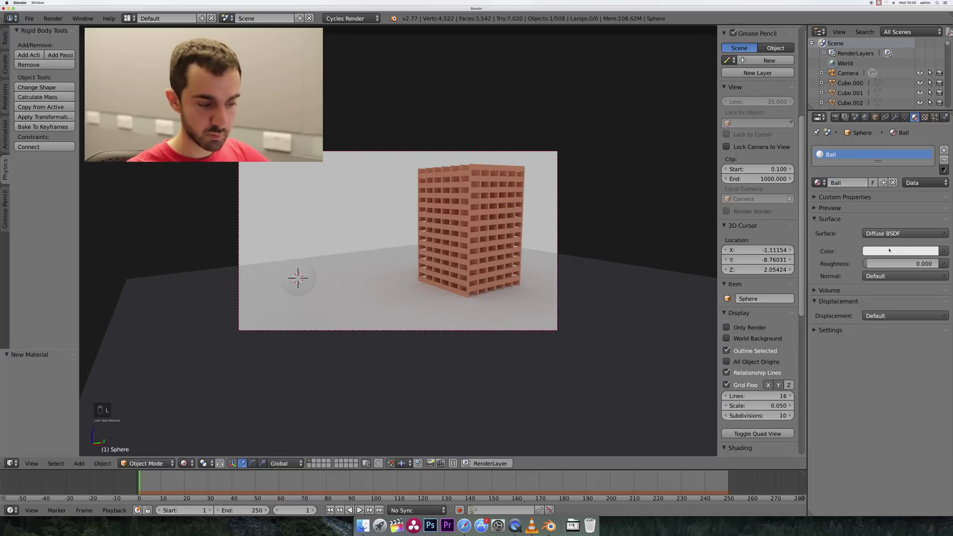
# Paste the orange colour into Ball and lower its saturation to 0.200.
pyautogui.press('super+v')
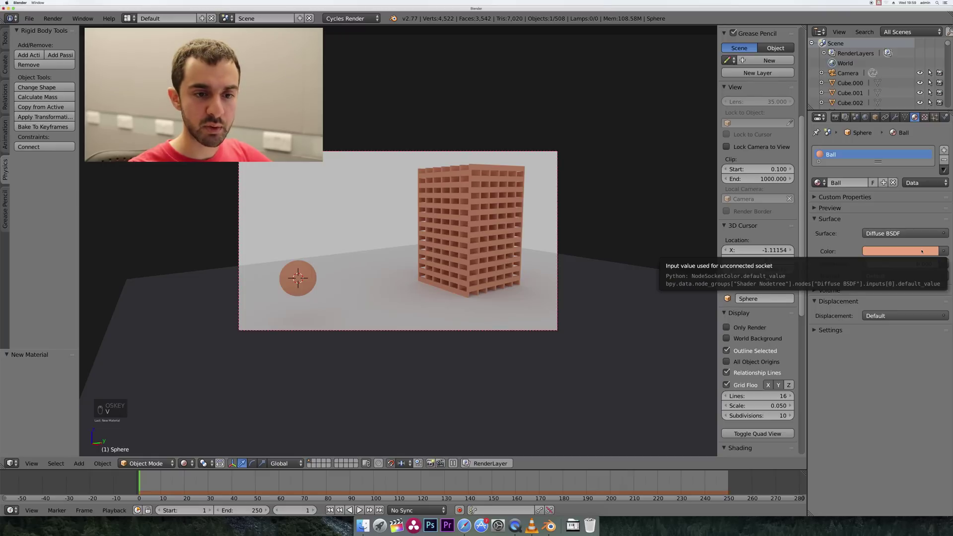
pyautogui.click(922, 251)
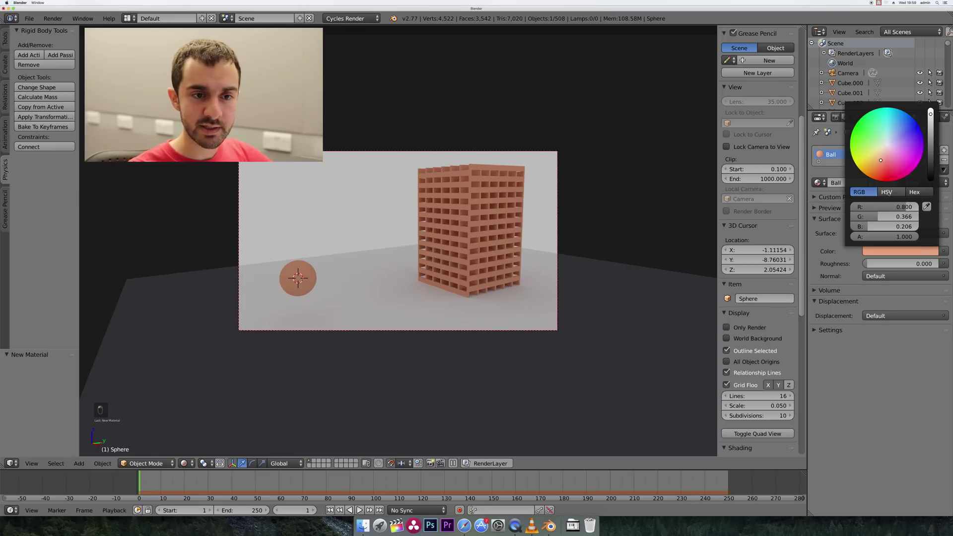
pyautogui.click(888, 192)
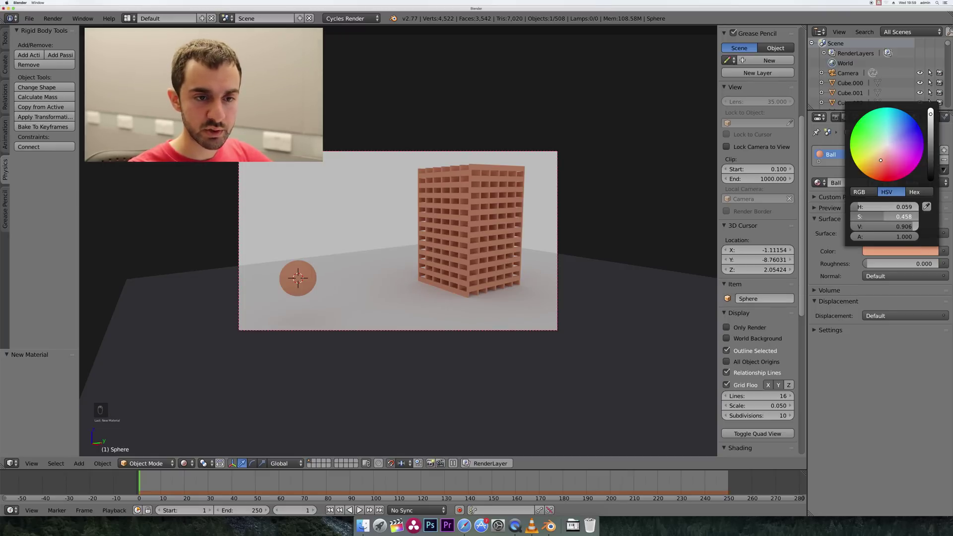
pyautogui.moveTo(884, 217); pyautogui.dragTo(869, 217)
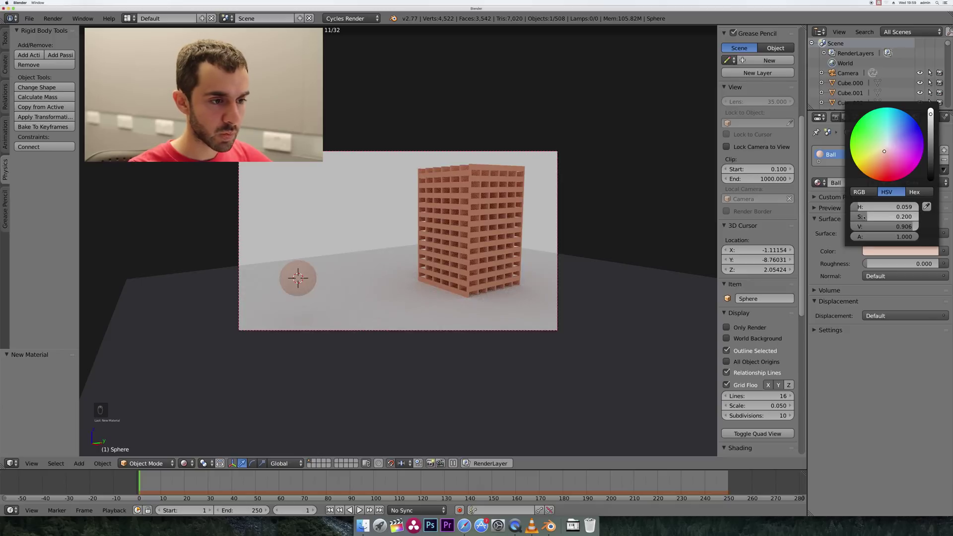
# Give the floor the Ball material and lower its saturation to a near-white peach.
pyautogui.rightClick(592, 260)
pyautogui.click(818, 183)
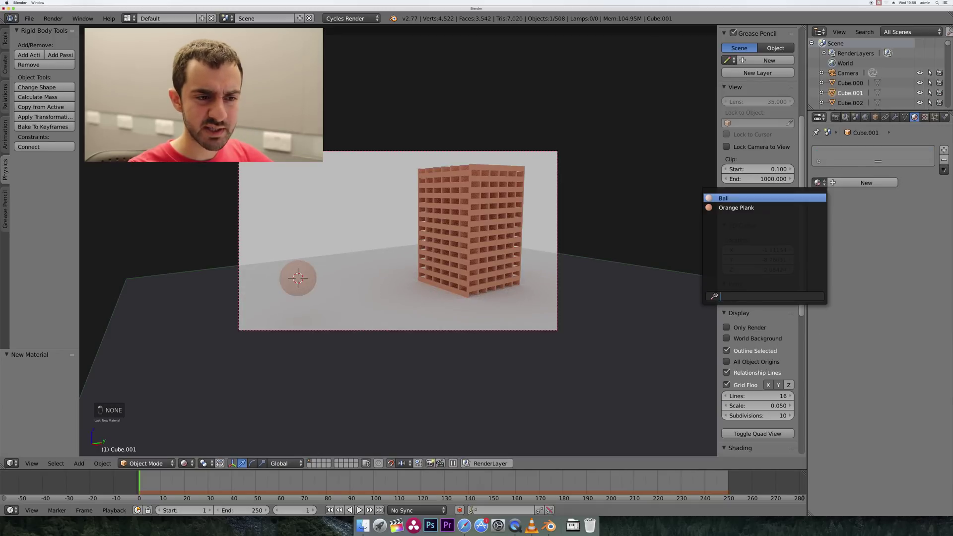
pyautogui.click(803, 198)
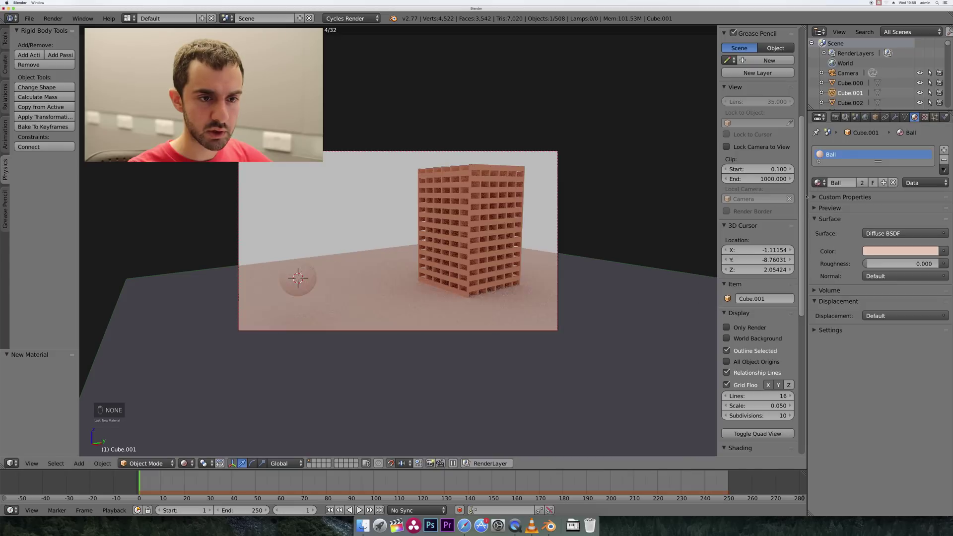
pyautogui.click(892, 252)
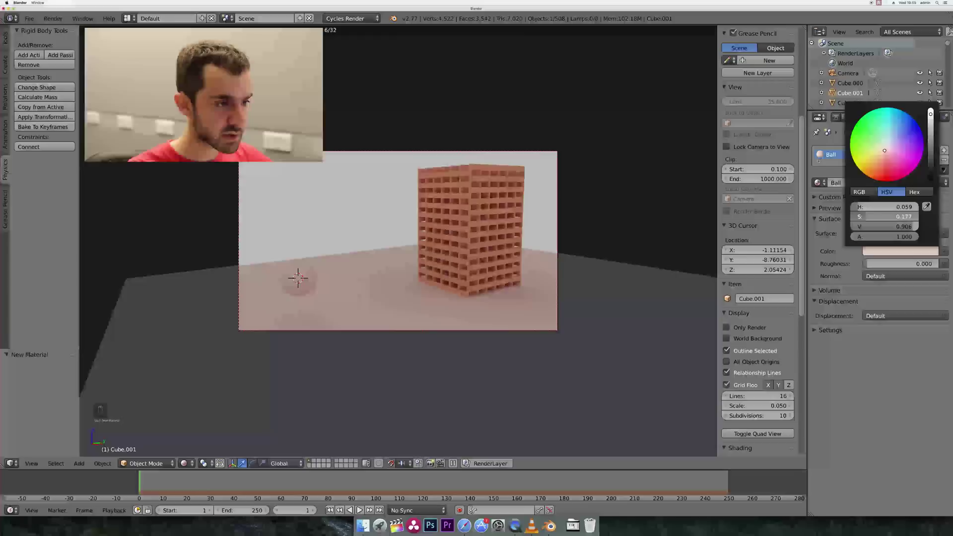
pyautogui.moveTo(885, 217); pyautogui.dragTo(870, 216)
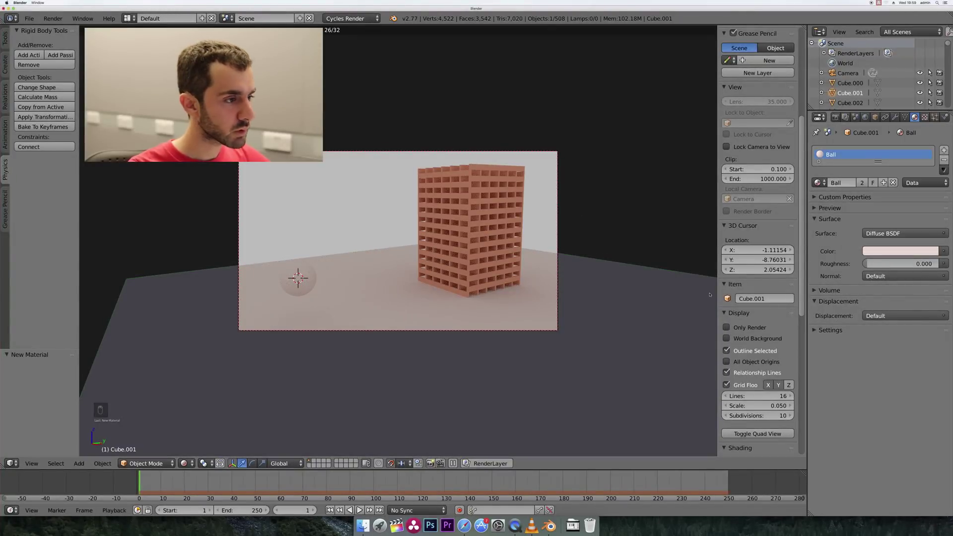
# Add a freely angled Sun lamp with size 0.05 for soft shadows.
pyautogui.hotkey('shift', 'a')
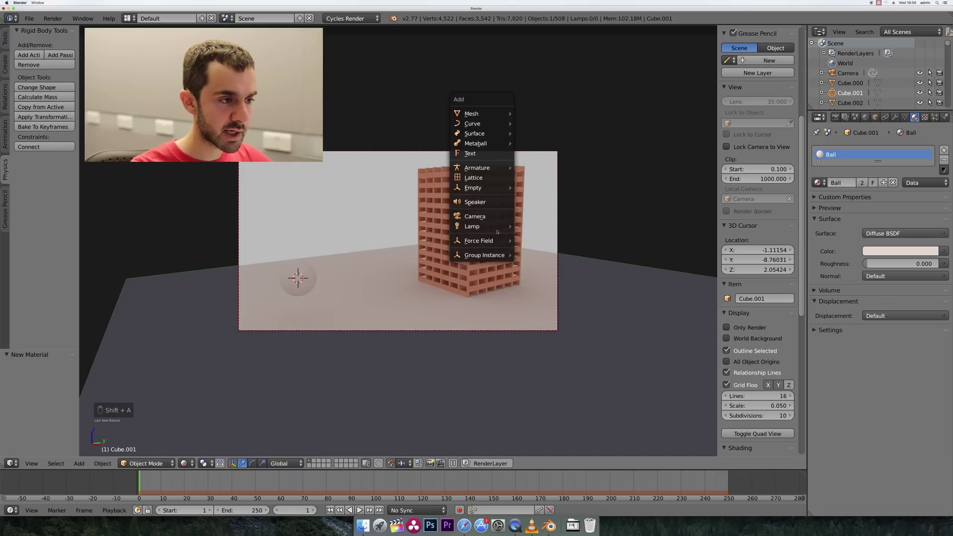
pyautogui.moveTo(477, 227)
pyautogui.click(539, 241)
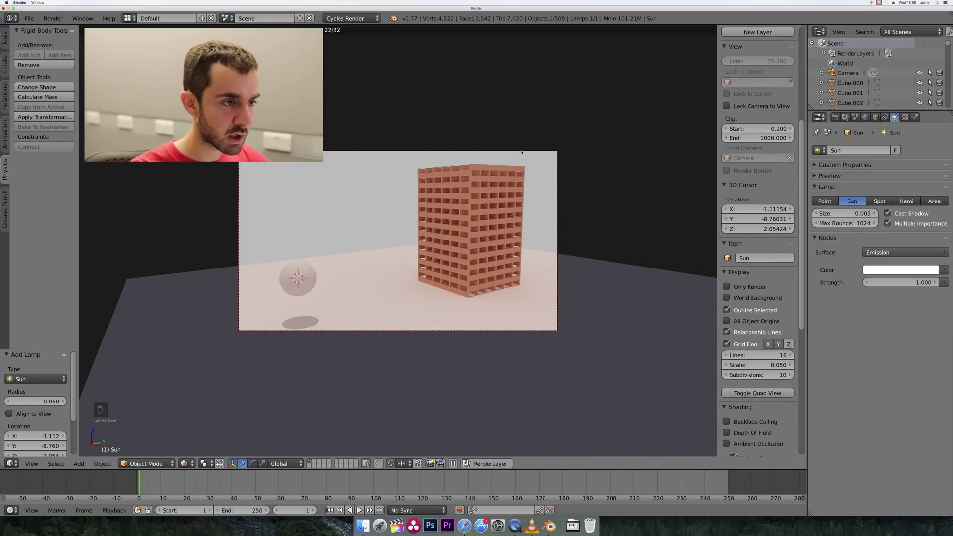
pyautogui.press('r')
pyautogui.press('r')
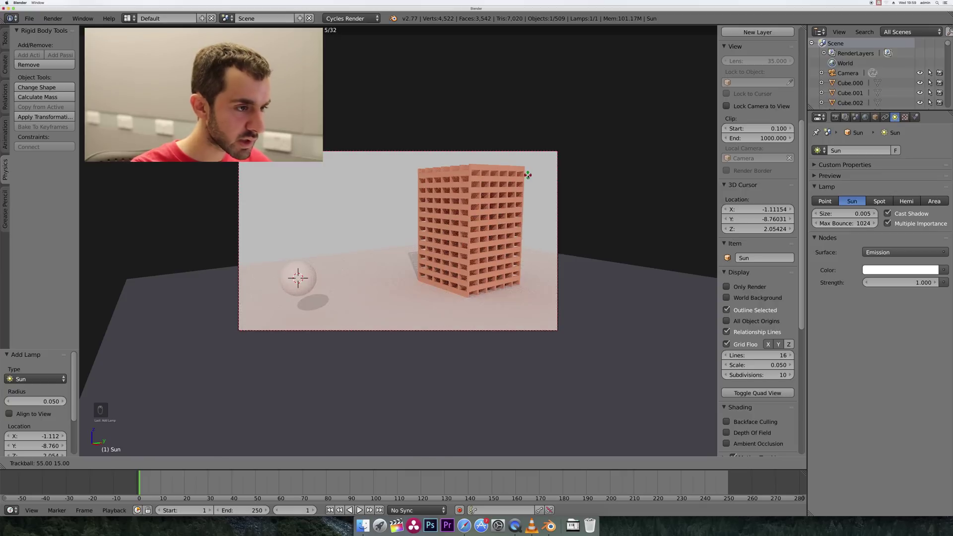
pyautogui.click(528, 175)
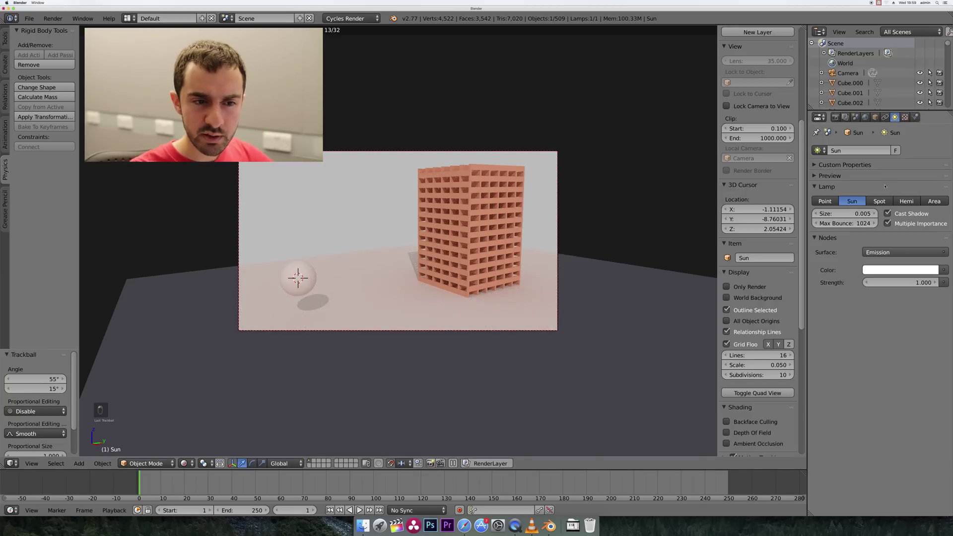
pyautogui.click(860, 213)
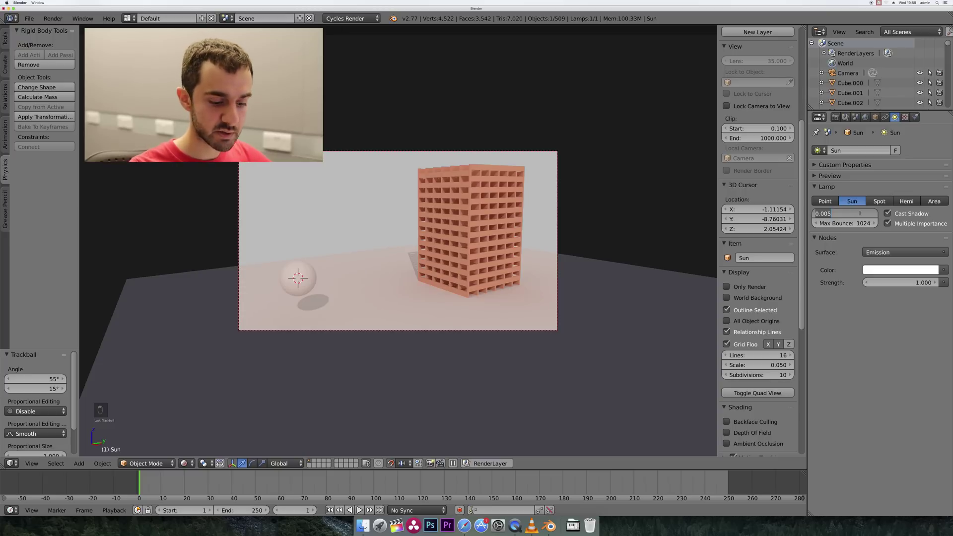
pyautogui.write('0.1')
pyautogui.press('Return')
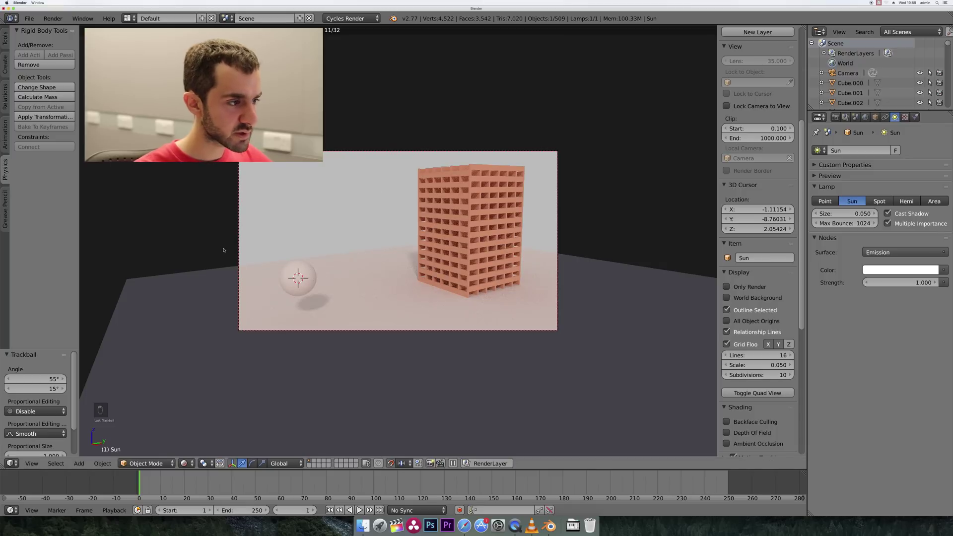
# Apply Shade Smooth to the sphere and switch the viewport to wireframe with Z.
pyautogui.rightClick(313, 273)
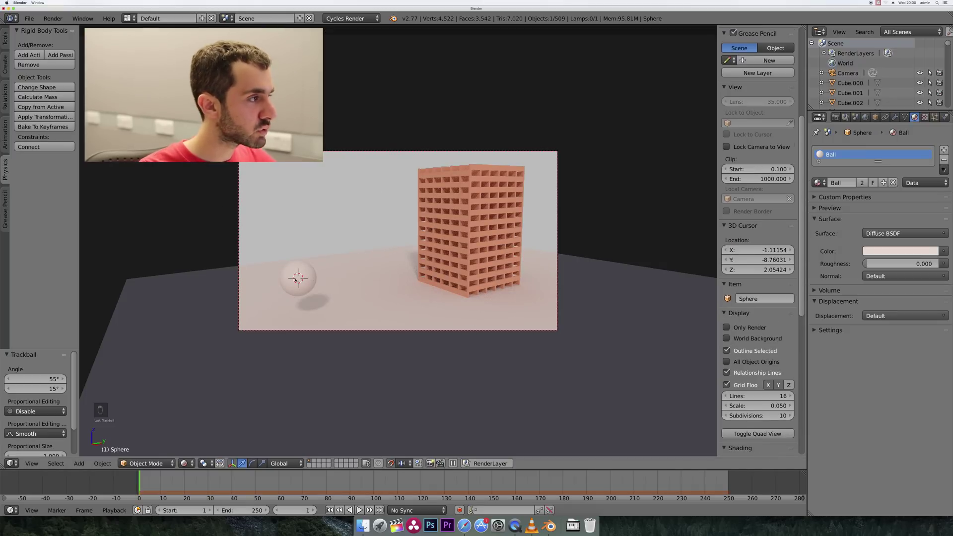
pyautogui.click(6, 38)
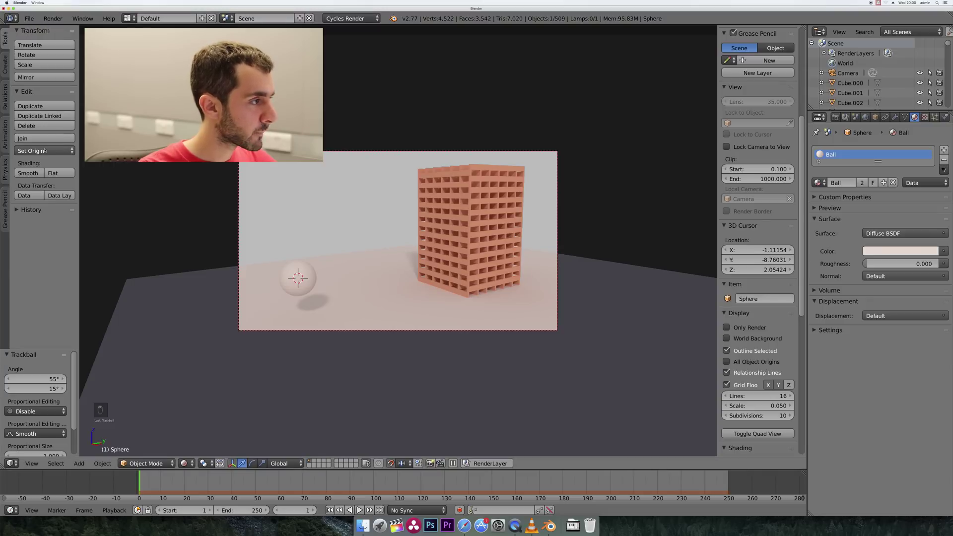
pyautogui.click(36, 174)
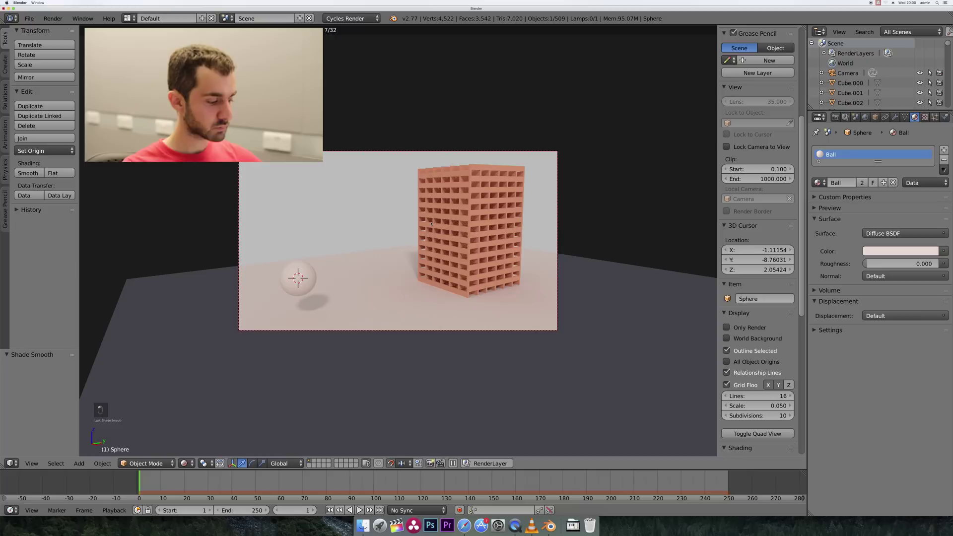
pyautogui.press('z')
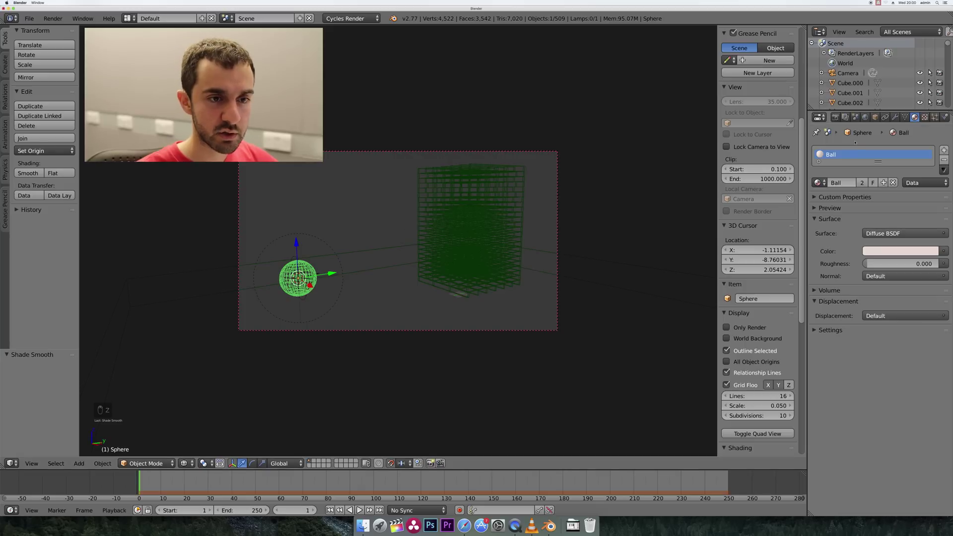
# Open the Render settings showing 1920×1080 output at 50% in PNG format.
pyautogui.click(836, 118)
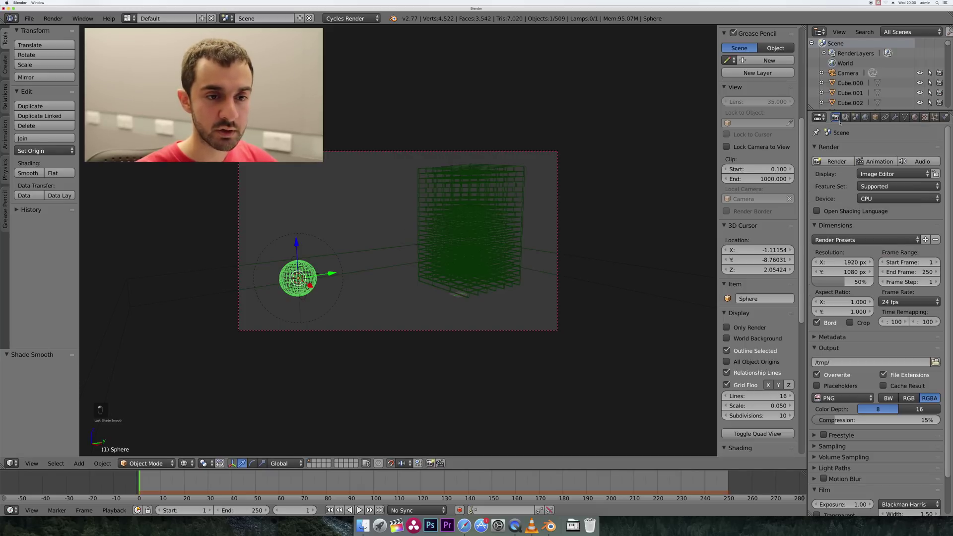